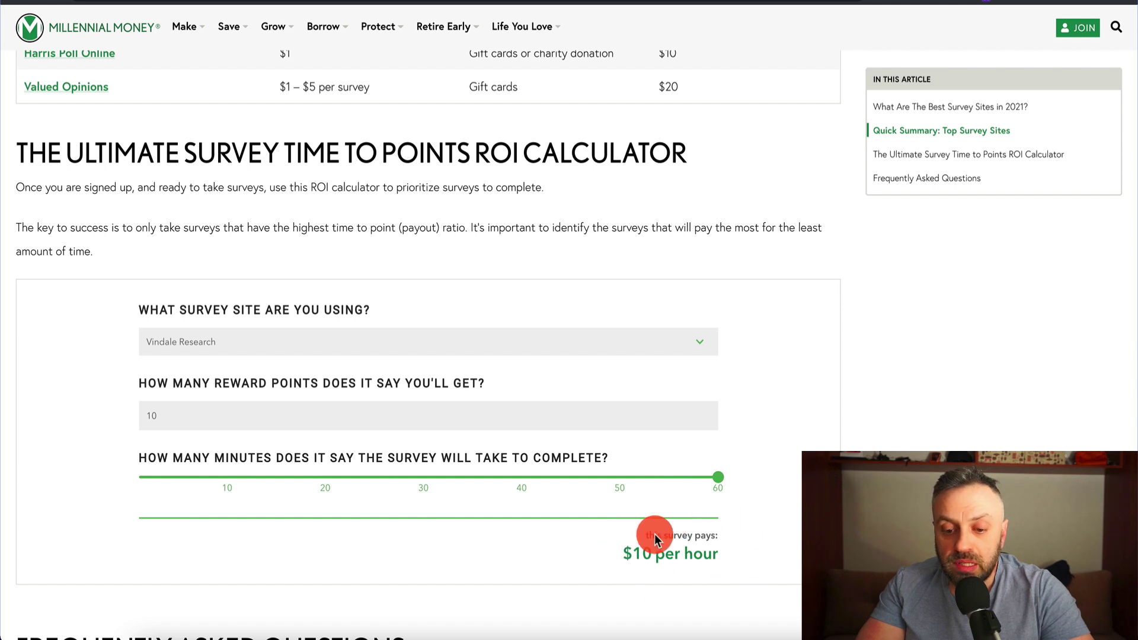
Check the payout for 1 reward point with Survey Junkie as the survey site in the Millennial Money ROI calculator
{"action": "left_click", "coordinate": [277, 412]}
{"action": "key", "text": "BackSpace"}
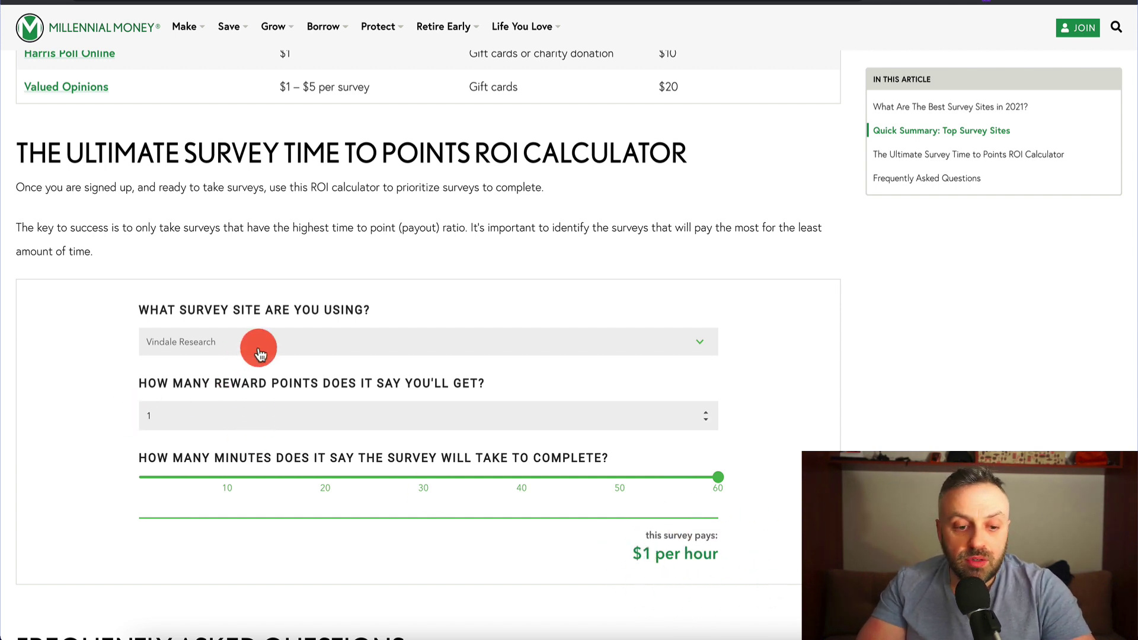
{"action": "left_click", "coordinate": [259, 354]}
{"action": "left_click", "coordinate": [264, 309]}
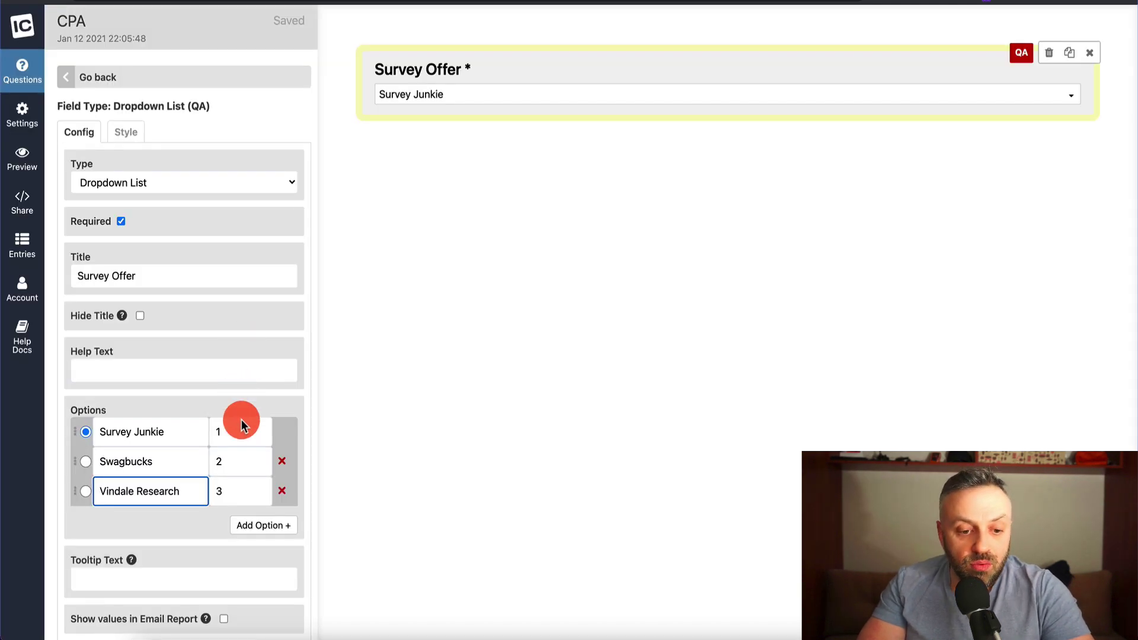
Switch to the calculator builder and set the Survey Junkie option's value to 0.01 in the Survey Offer dropdown
{"action": "left_click", "coordinate": [240, 433]}
{"action": "key", "text": "BackSpace"}
{"action": "type", "text": "0.01"}
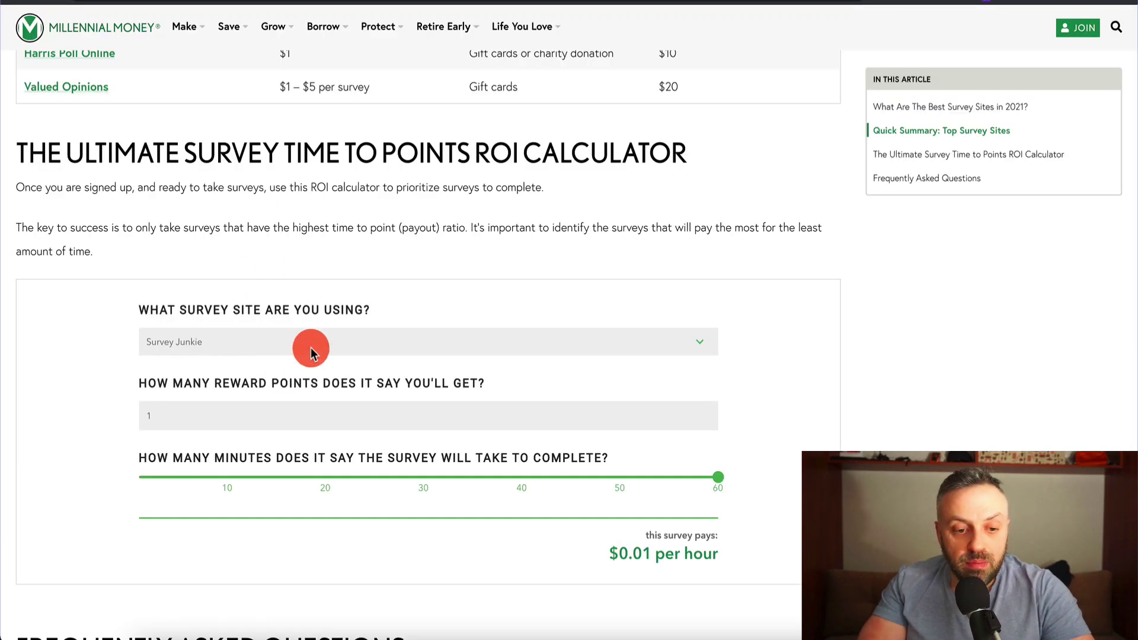
Check the Swagbucks payout in the Millennial Money calculator and set the Swagbucks option's value to .01 in the builder
{"action": "left_click", "coordinate": [311, 347]}
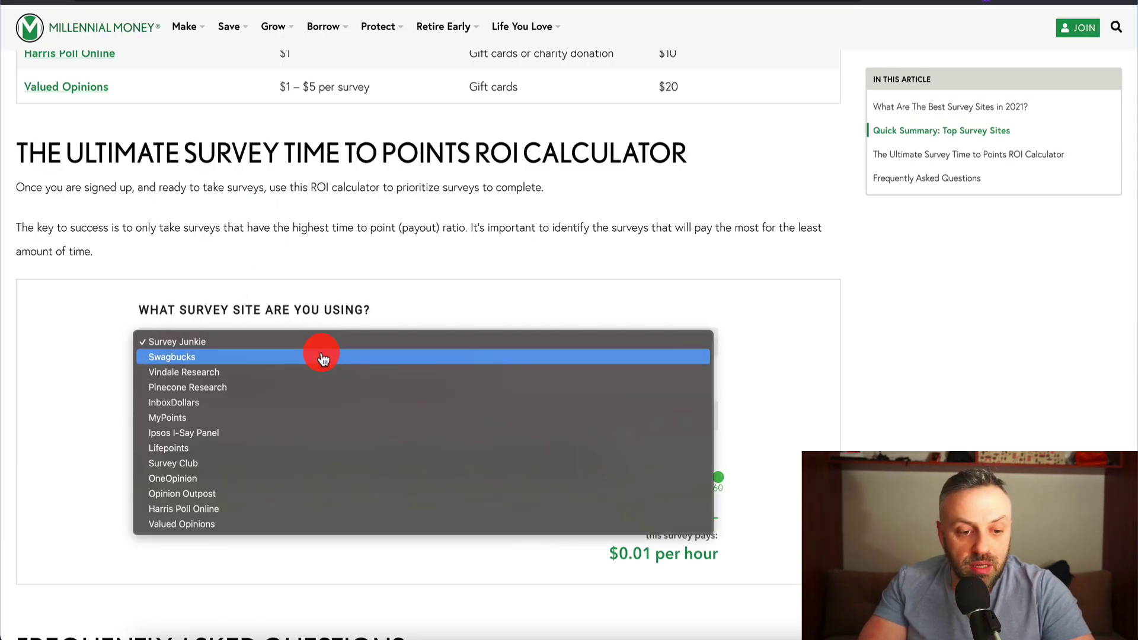
{"action": "left_click", "coordinate": [323, 358]}
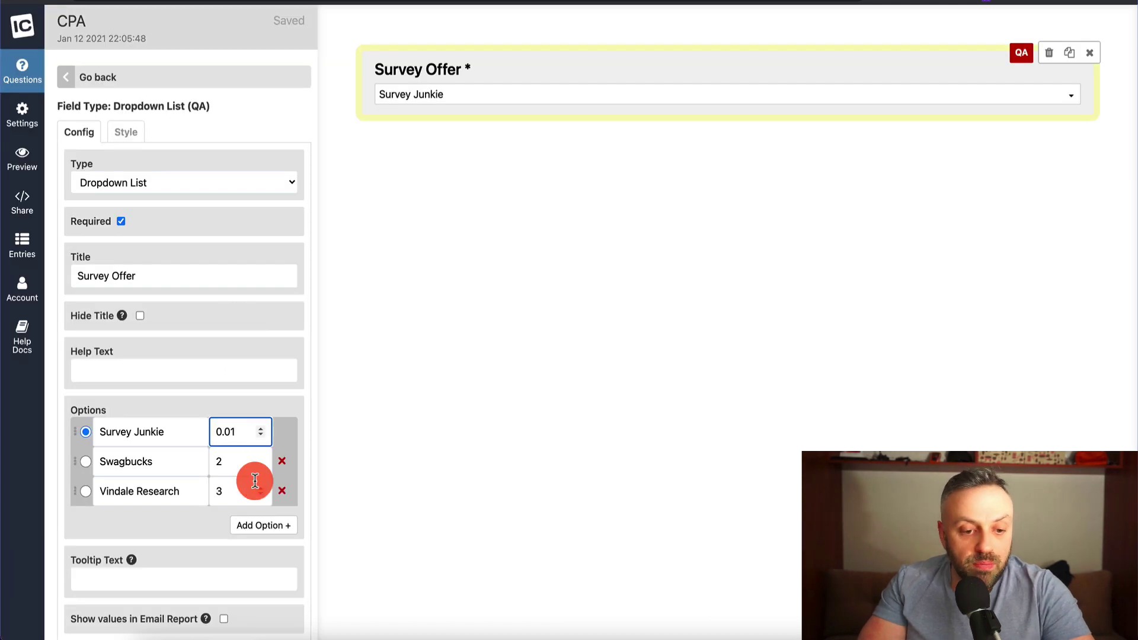
{"action": "double_click", "coordinate": [236, 463]}
{"action": "type", "text": ".01"}
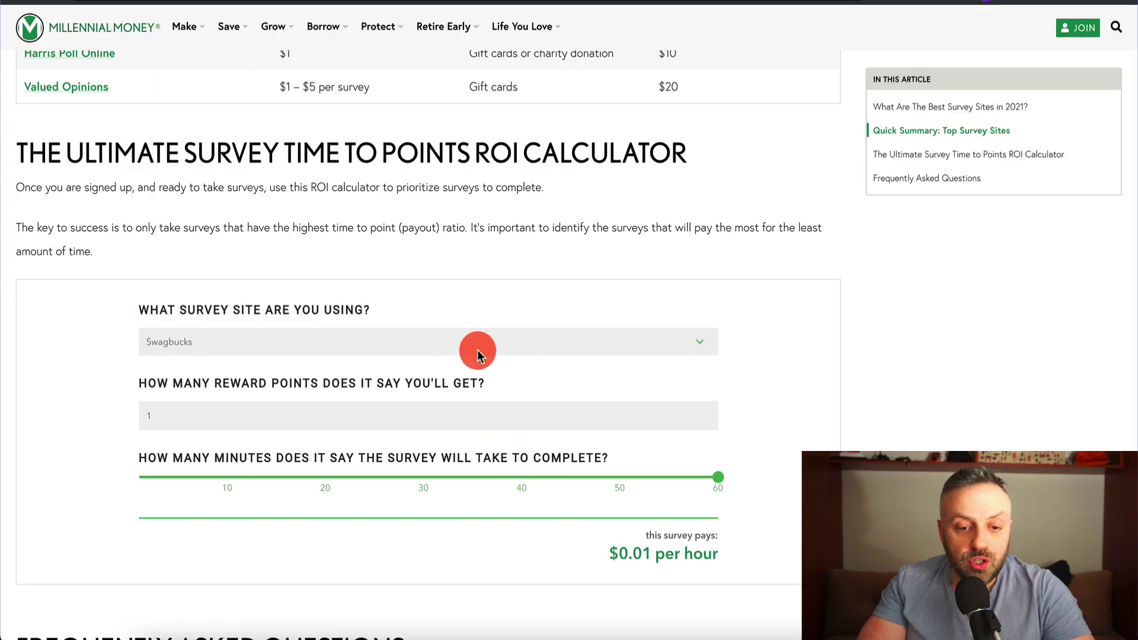
Check the Vindale Research payout for 1 point in the Millennial Money calculator and set that option's value to 1 in the builder
{"action": "left_click", "coordinate": [478, 351]}
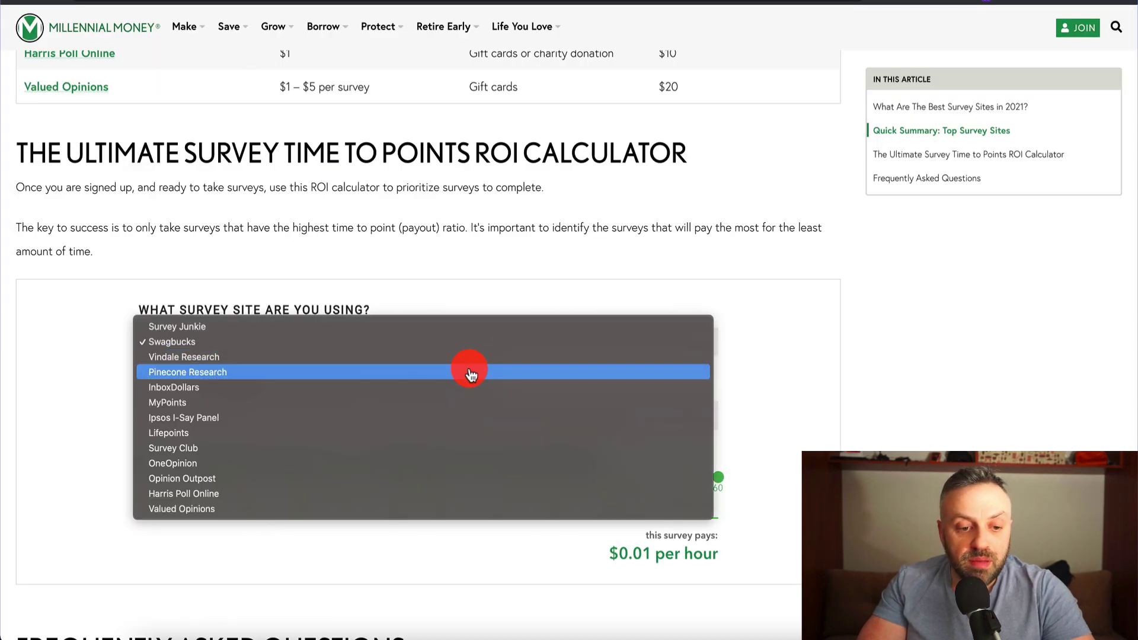
{"action": "left_click", "coordinate": [475, 354]}
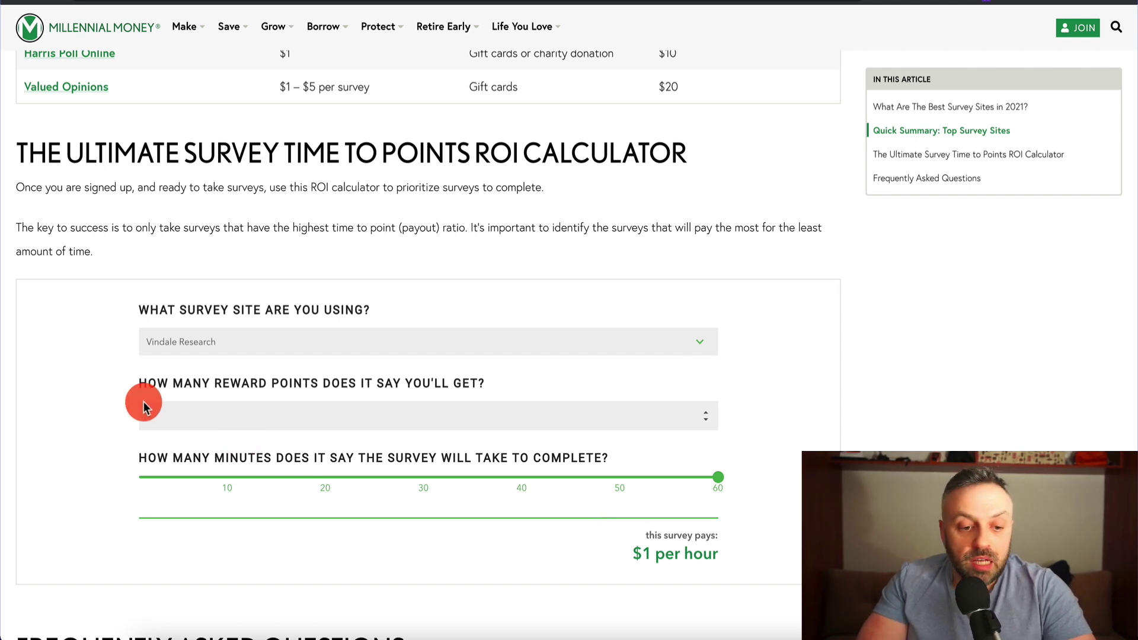
{"action": "type", "text": "1"}
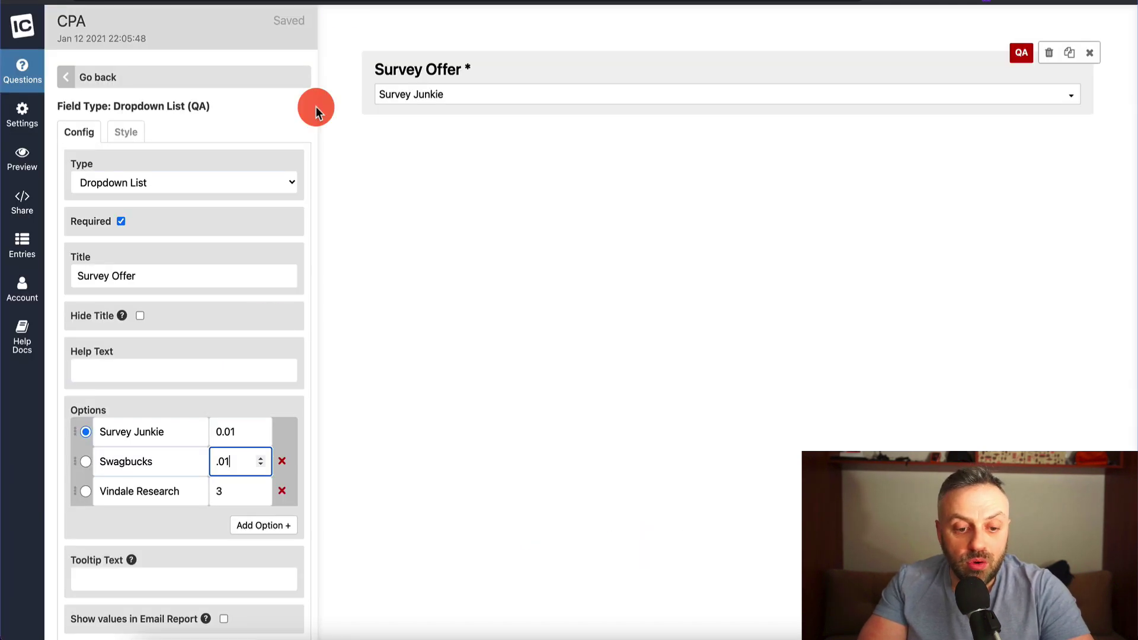
{"action": "left_click", "coordinate": [249, 492]}
{"action": "key", "text": "BackSpace"}
{"action": "type", "text": "1"}
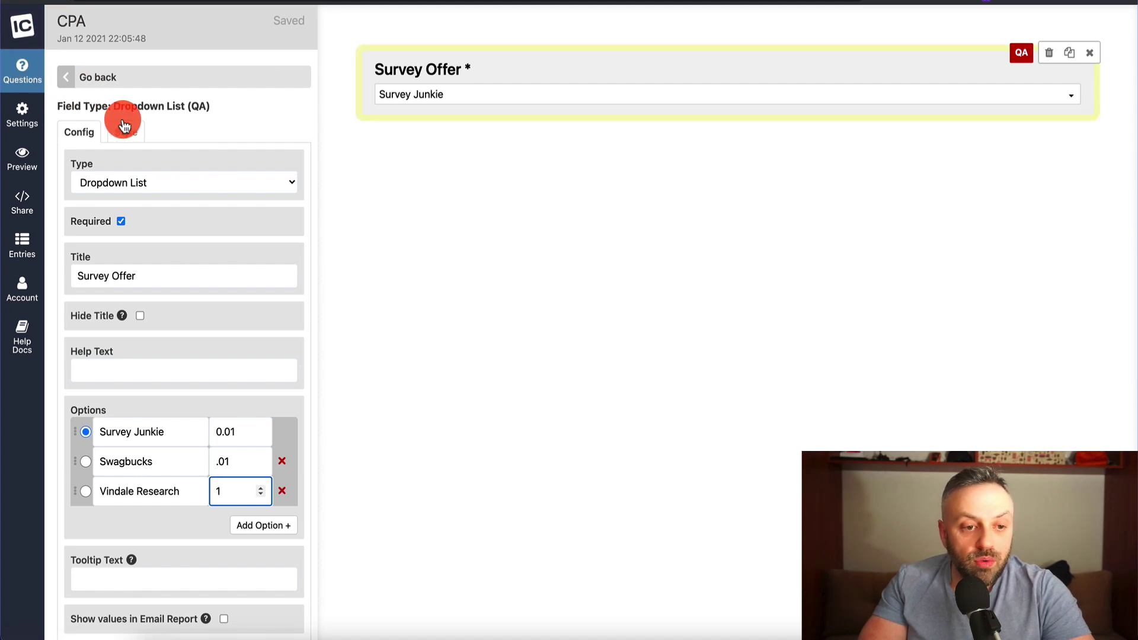
Add a Number field below the Survey Offer dropdown and open its settings
{"action": "left_click", "coordinate": [66, 78]}
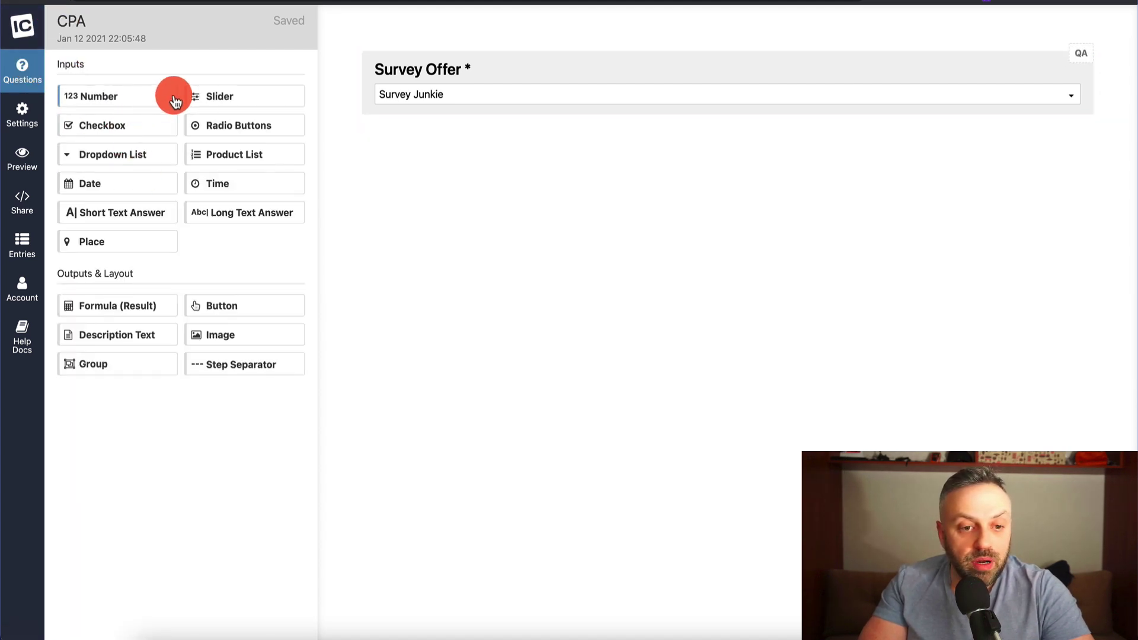
{"action": "left_click_drag", "start_coordinate": [140, 97], "coordinate": [500, 148]}
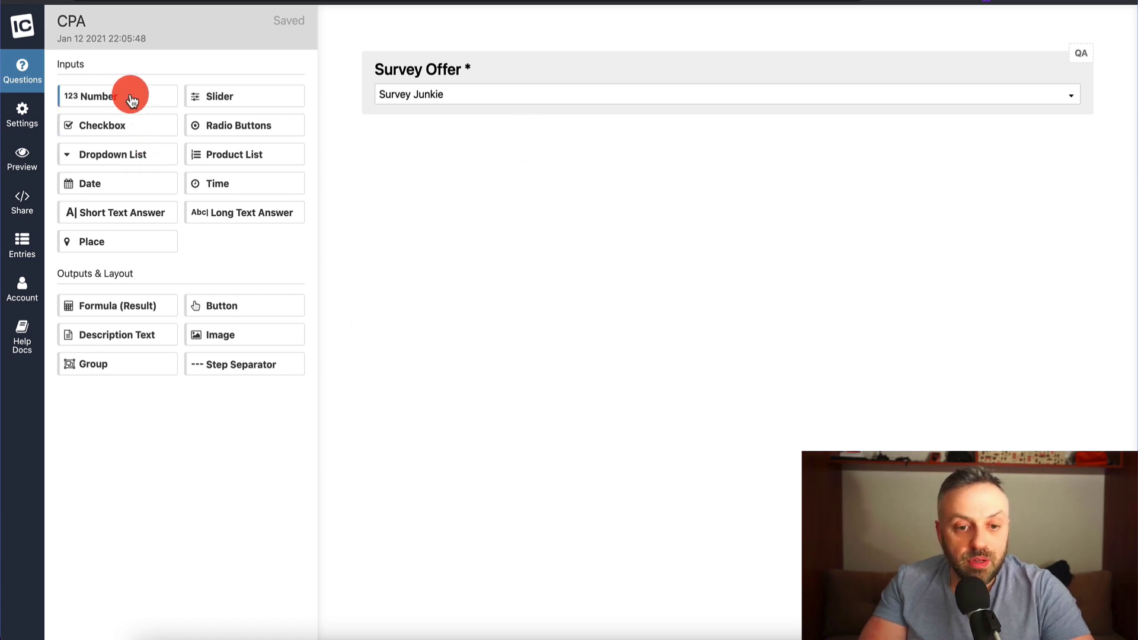
{"action": "left_click_drag", "start_coordinate": [132, 94], "coordinate": [664, 176]}
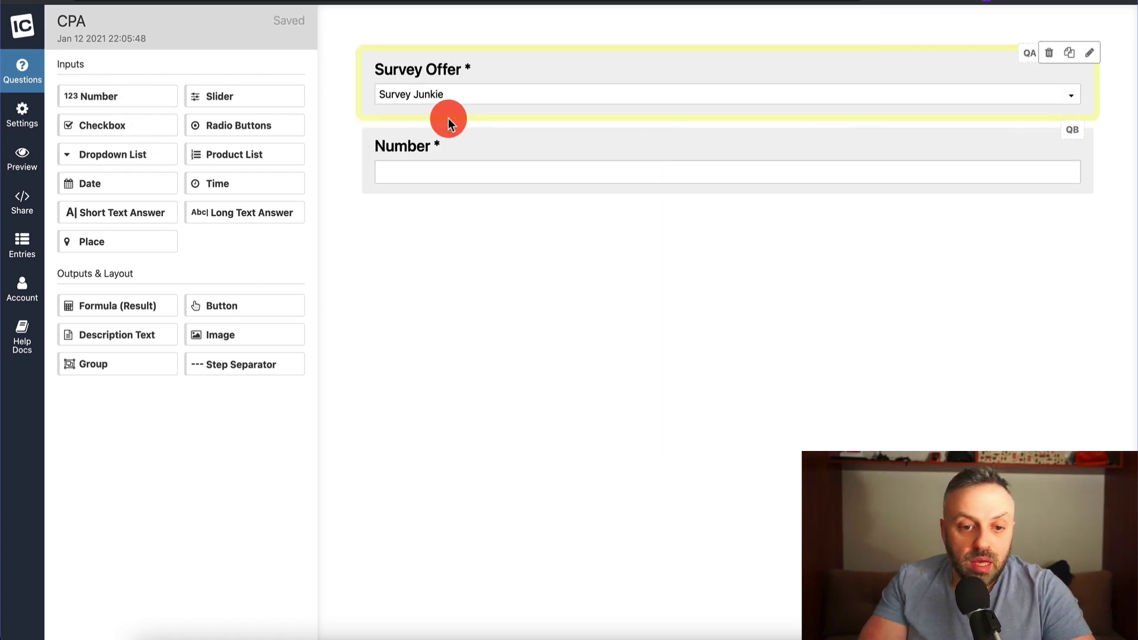
{"action": "left_click", "coordinate": [428, 143]}
{"action": "left_click", "coordinate": [179, 124]}
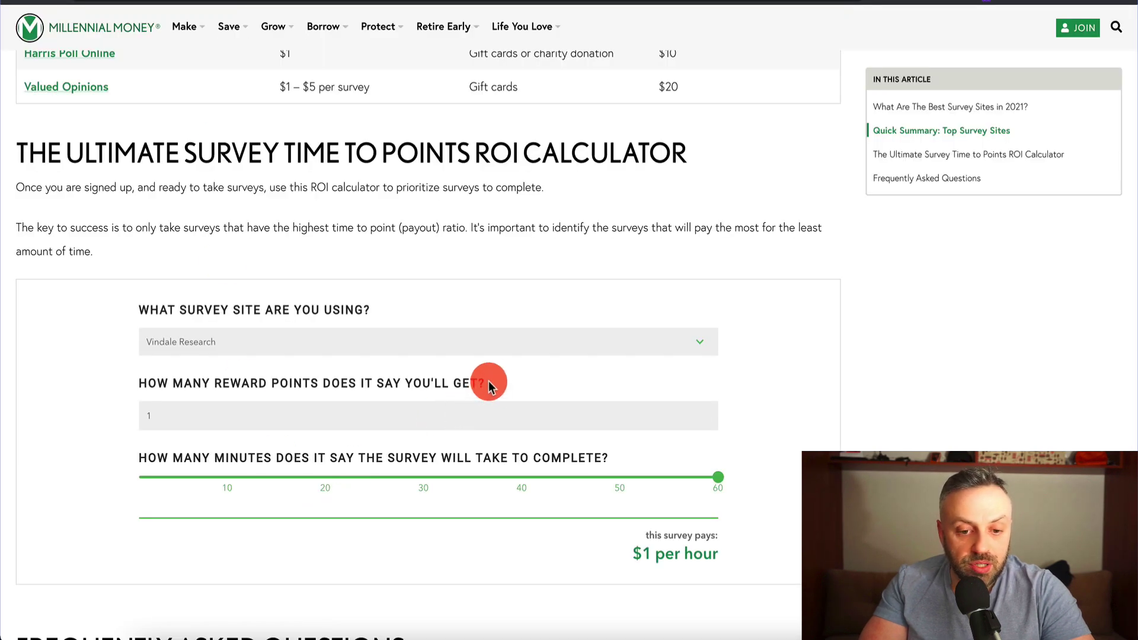
Copy the reward points question from the Millennial Money calculator and paste it as the number field's title
{"action": "left_click_drag", "start_coordinate": [486, 383], "coordinate": [142, 391]}
{"action": "key", "text": "ctrl+c"}
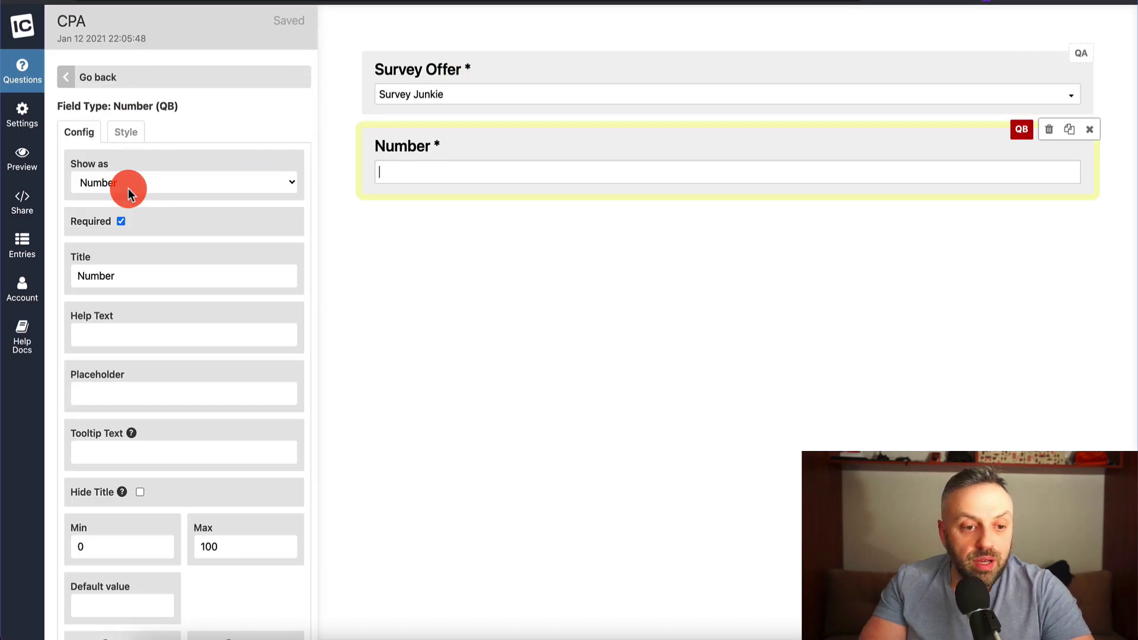
{"action": "left_click", "coordinate": [127, 276]}
{"action": "key", "text": "ctrl+a"}
{"action": "key", "text": "ctrl+v"}
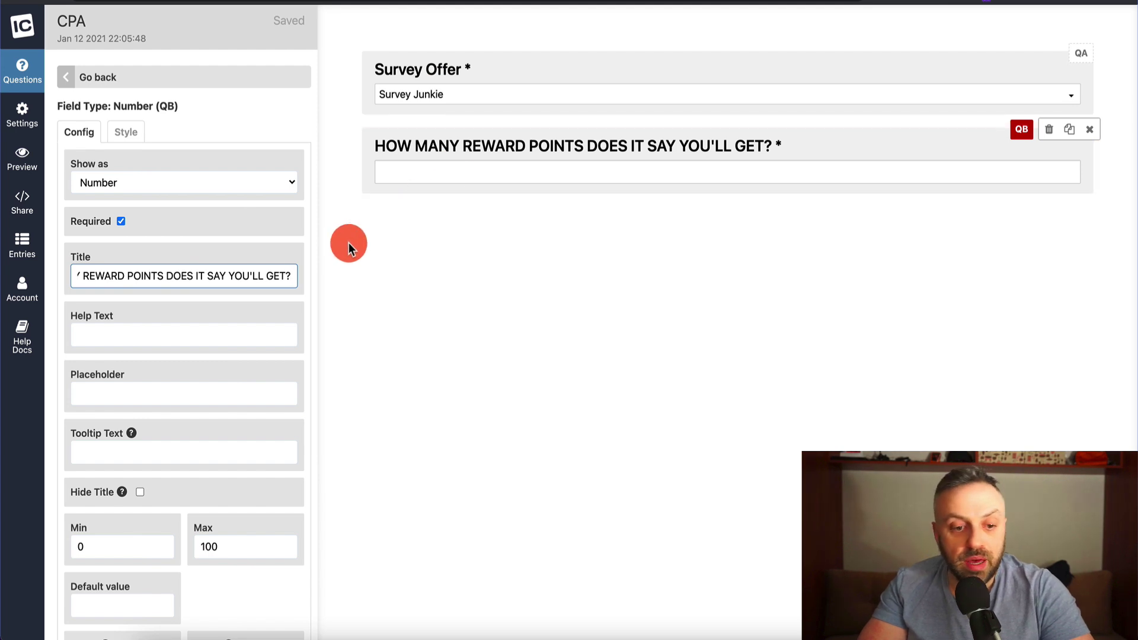
Retitle the number field "How many reward points will you get?"
{"action": "triple_click", "coordinate": [187, 276]}
{"action": "type", "text": "How many reward points"}
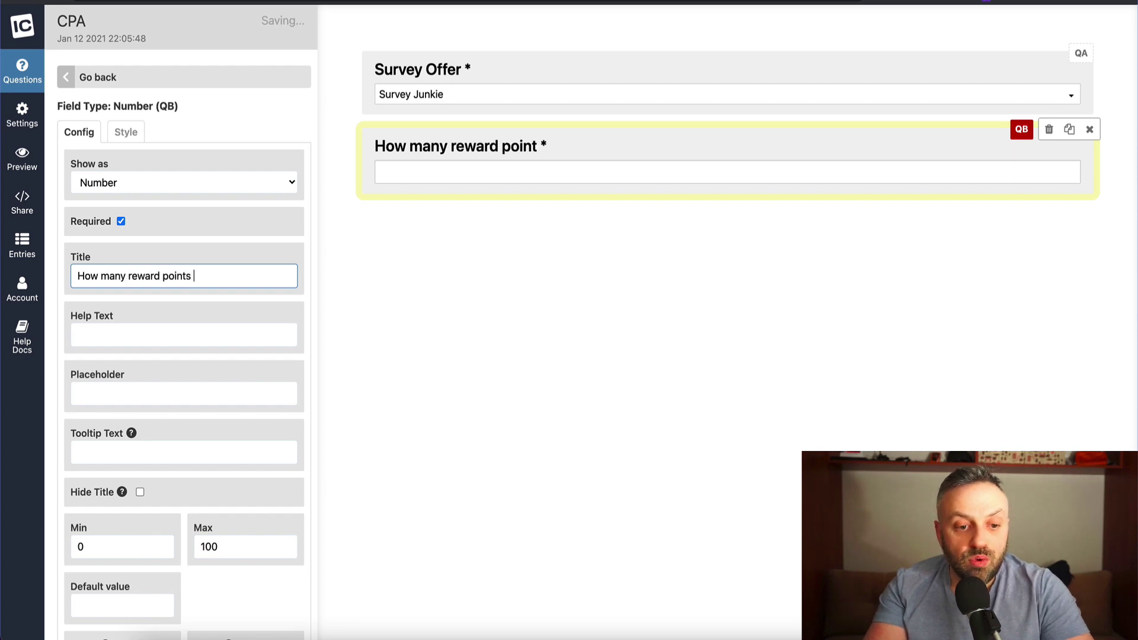
{"action": "type", "text": "?"}
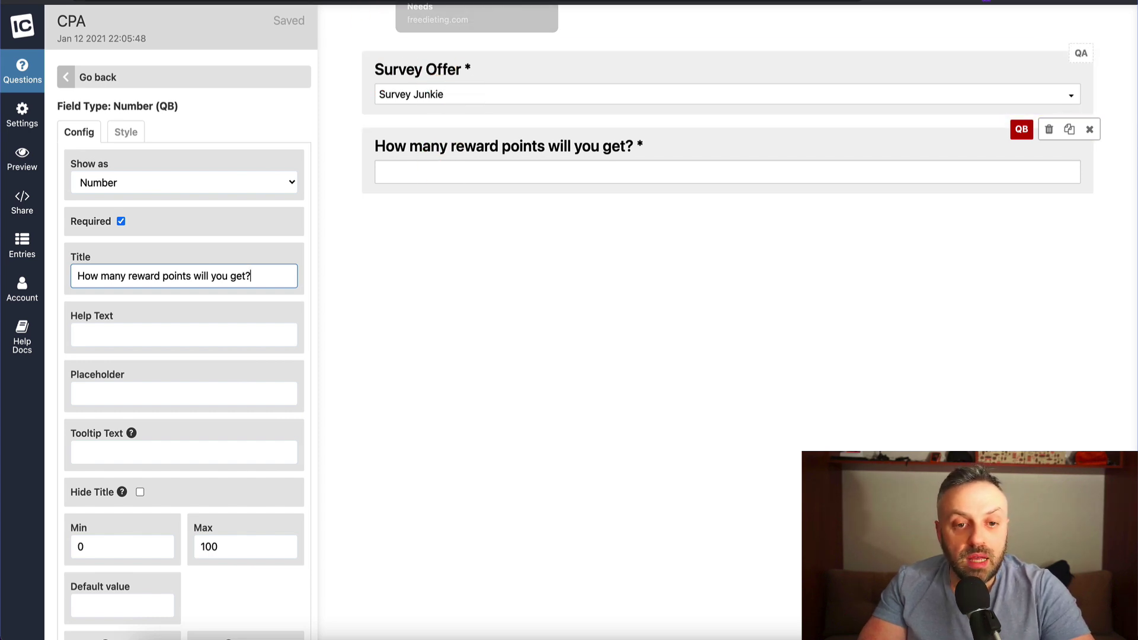
{"action": "left_click", "coordinate": [451, 2]}
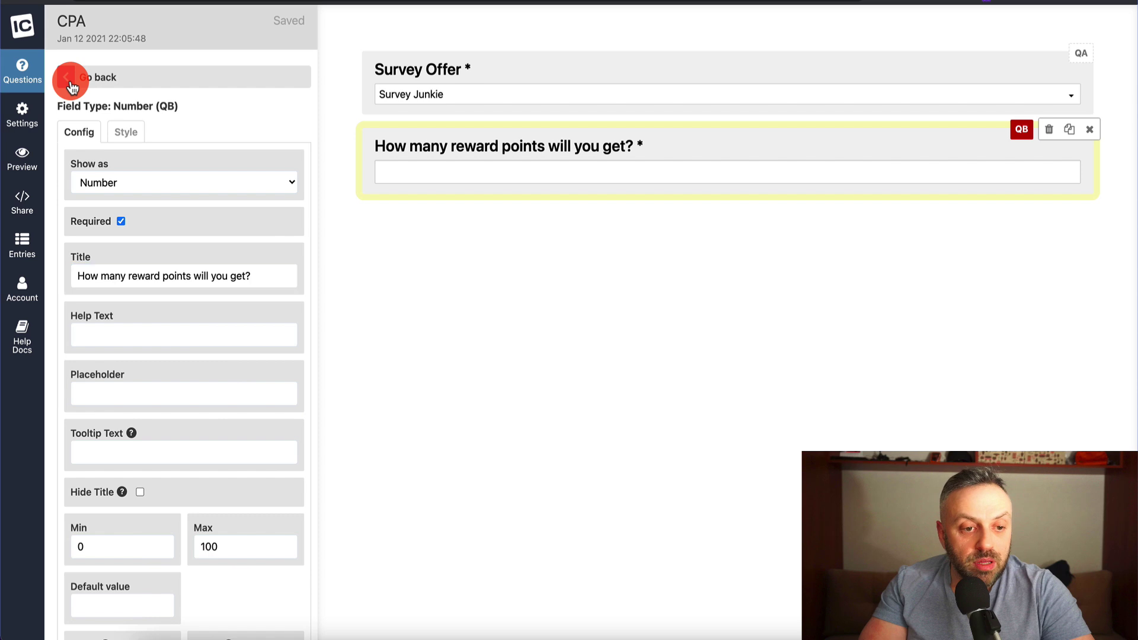
Add a Slider field below the reward points question and open its settings
{"action": "left_click", "coordinate": [72, 87]}
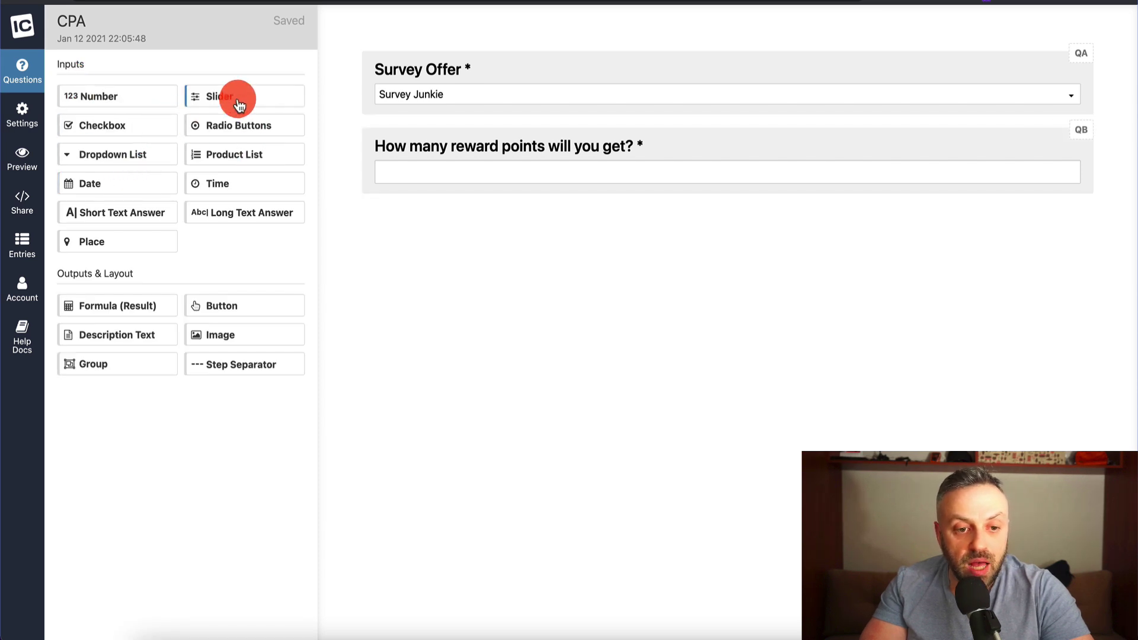
{"action": "left_click_drag", "start_coordinate": [240, 104], "coordinate": [475, 243]}
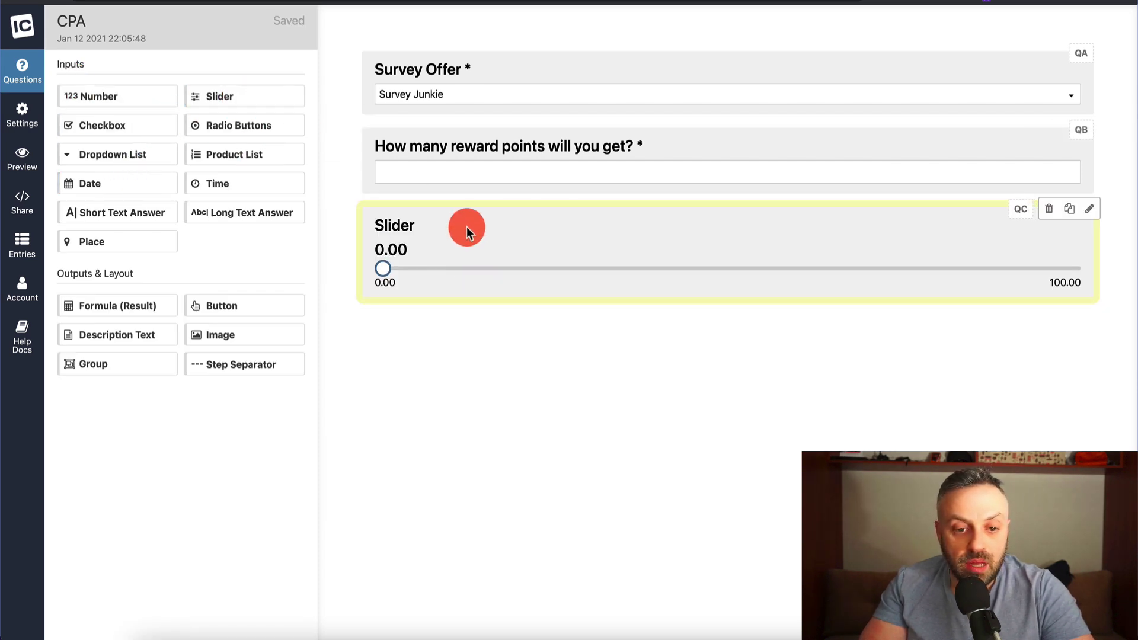
{"action": "left_click", "coordinate": [467, 226]}
Title the slider "How many minutes does it take to complete?"
{"action": "left_click", "coordinate": [127, 239]}
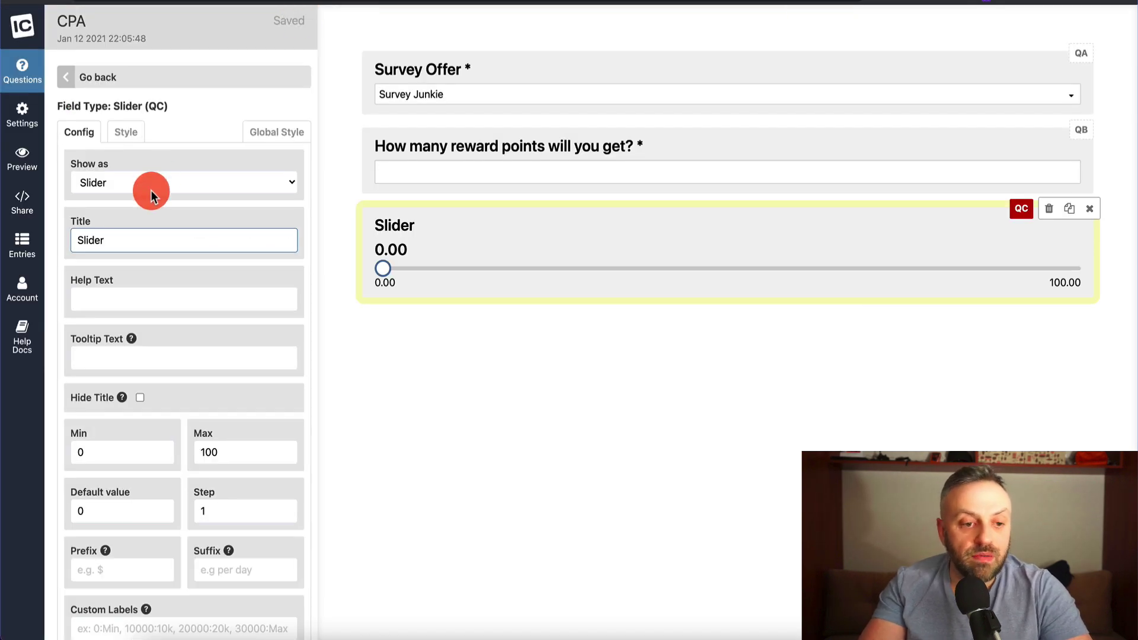
{"action": "key", "text": "ctrl+a"}
{"action": "type", "text": "How m"}
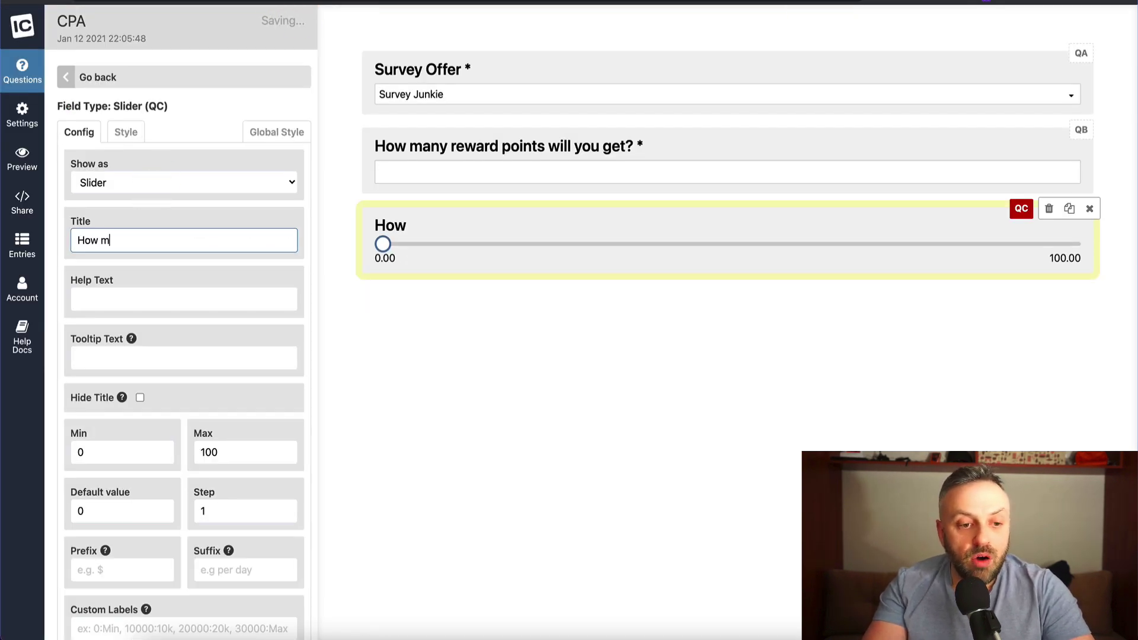
{"action": "type", "text": "any minute"}
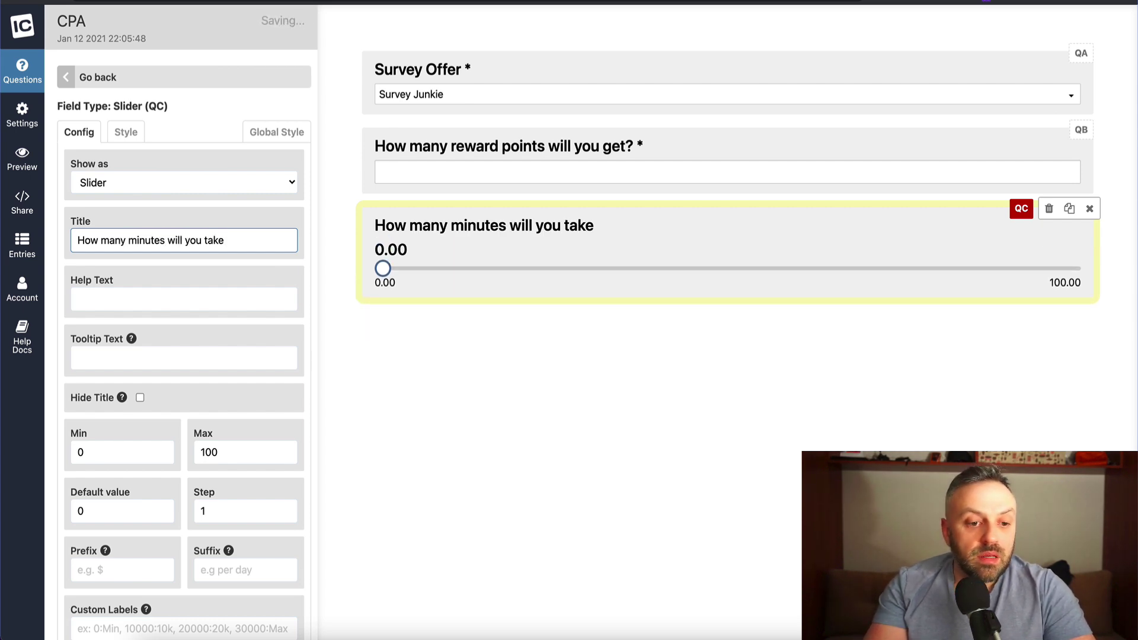
{"action": "type", "text": "s will"}
{"action": "key", "text": "BackSpace"}
{"action": "key", "text": "BackSpace"}
{"action": "key", "text": "BackSpace"}
{"action": "key", "text": "BackSpace"}
{"action": "key", "text": "BackSpace"}
{"action": "type", "text": "does it"}
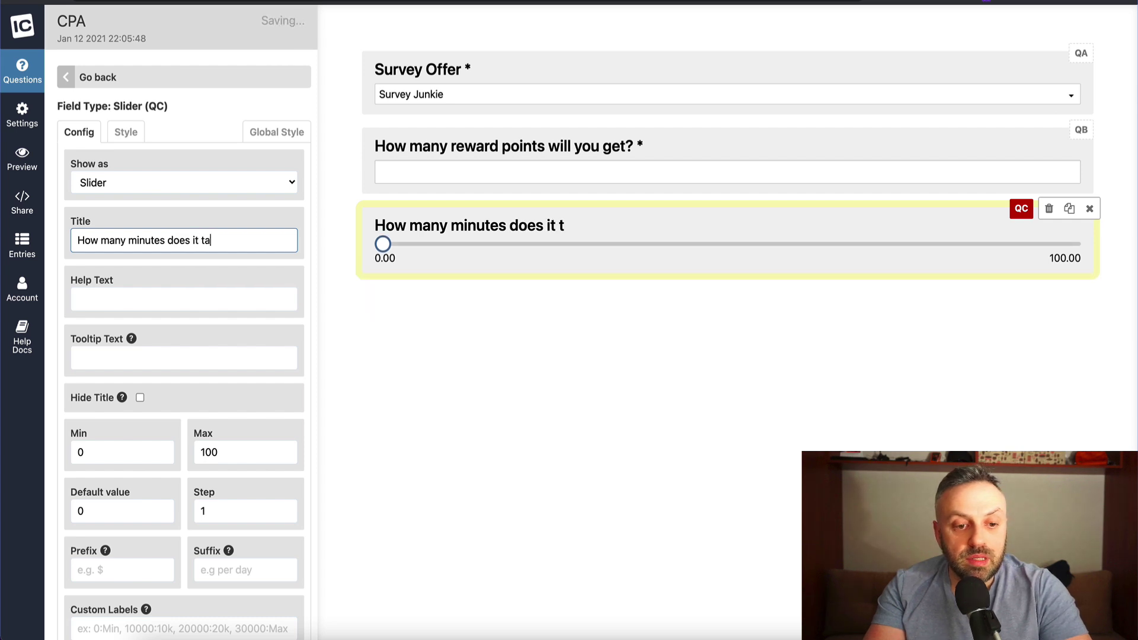
{"action": "type", "text": " take to complete?"}
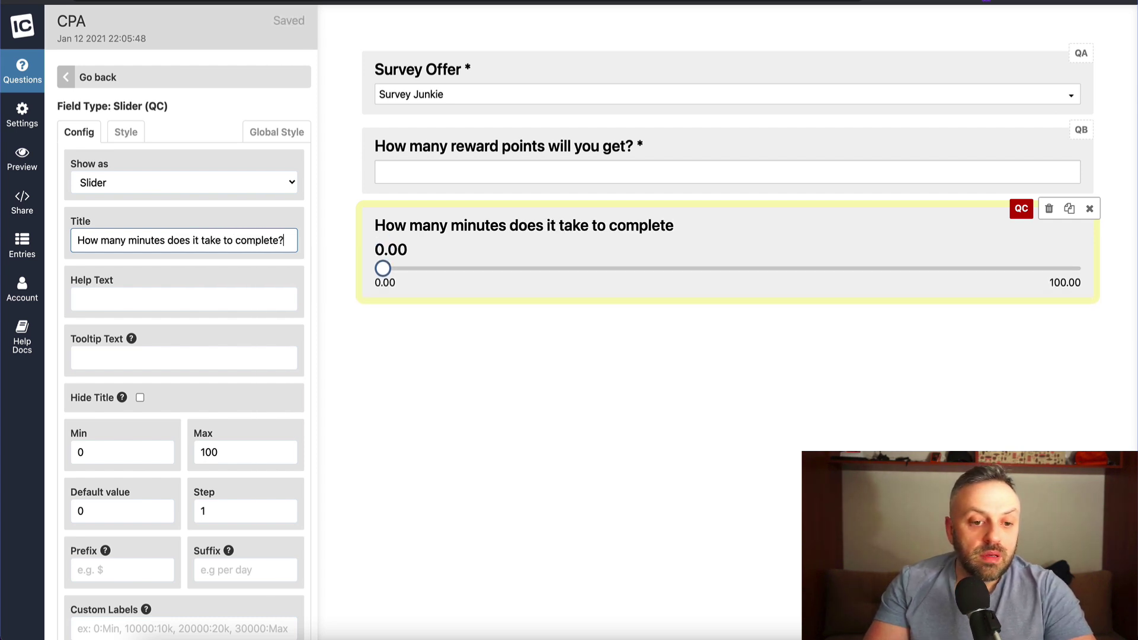
Set the slider's minimum to 1 and its maximum to 60
{"action": "scroll", "coordinate": [124, 355], "scroll_direction": "down", "scroll_amount": 3}
{"action": "double_click", "coordinate": [128, 358]}
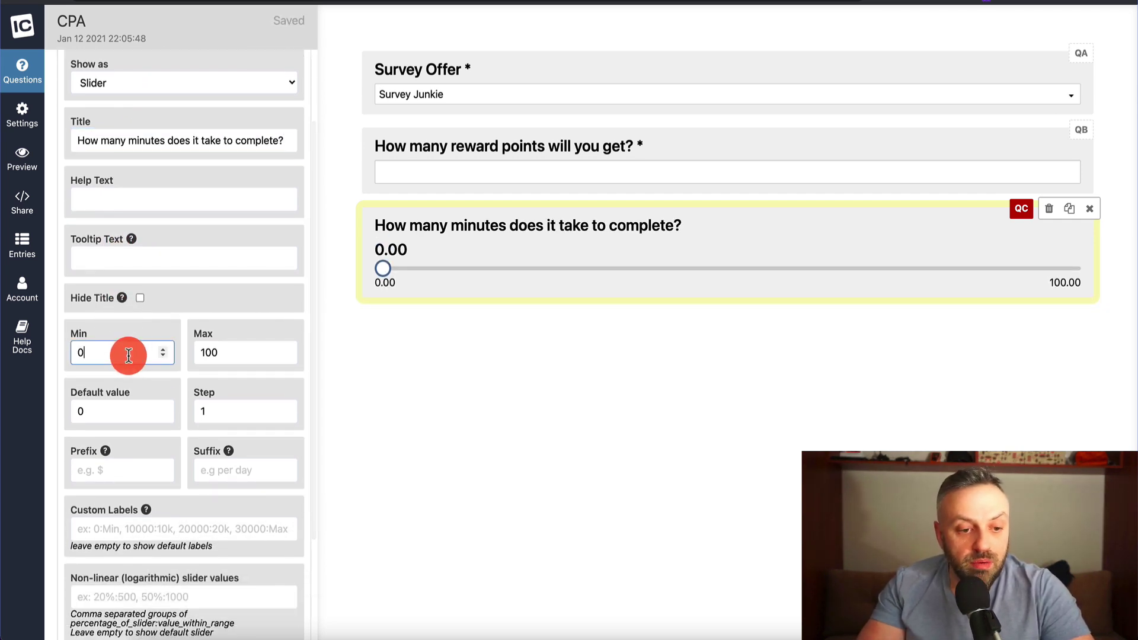
{"action": "type", "text": "1"}
{"action": "key", "text": "Tab"}
{"action": "type", "text": "60"}
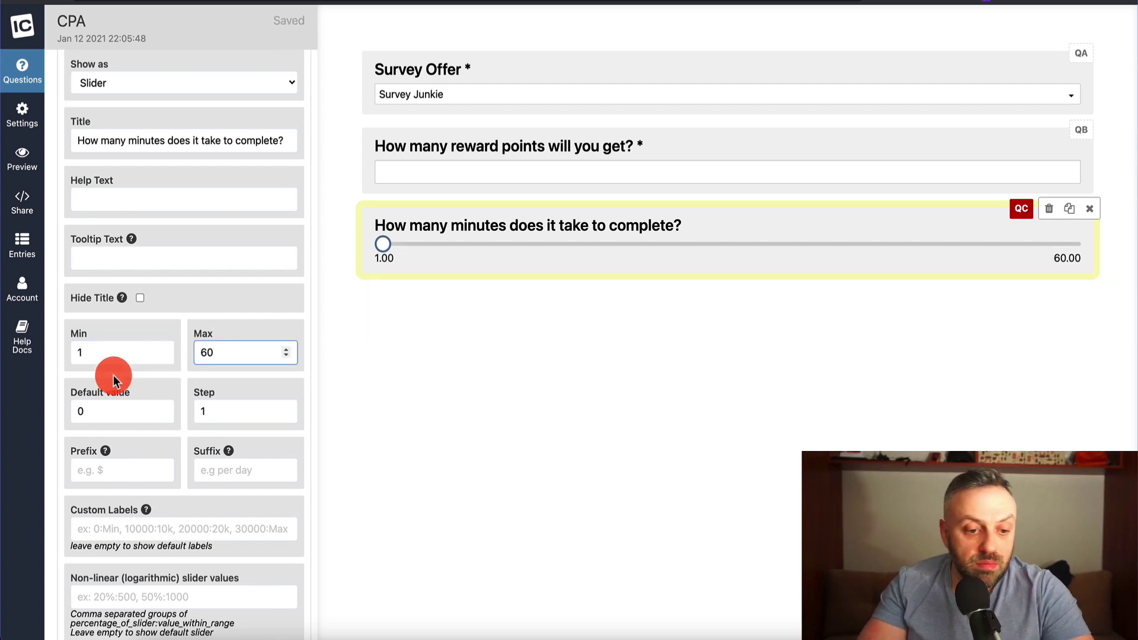
Set the slider's default value to 1 and hide its decimals
{"action": "left_click", "coordinate": [227, 418]}
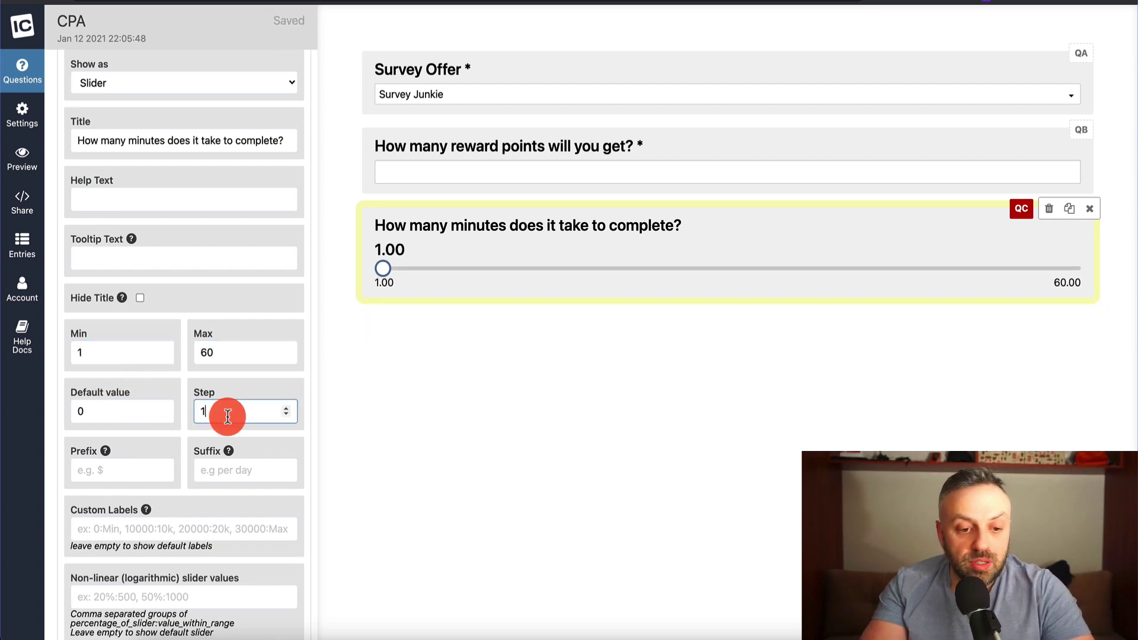
{"action": "scroll", "coordinate": [113, 414], "scroll_direction": "down", "scroll_amount": 1}
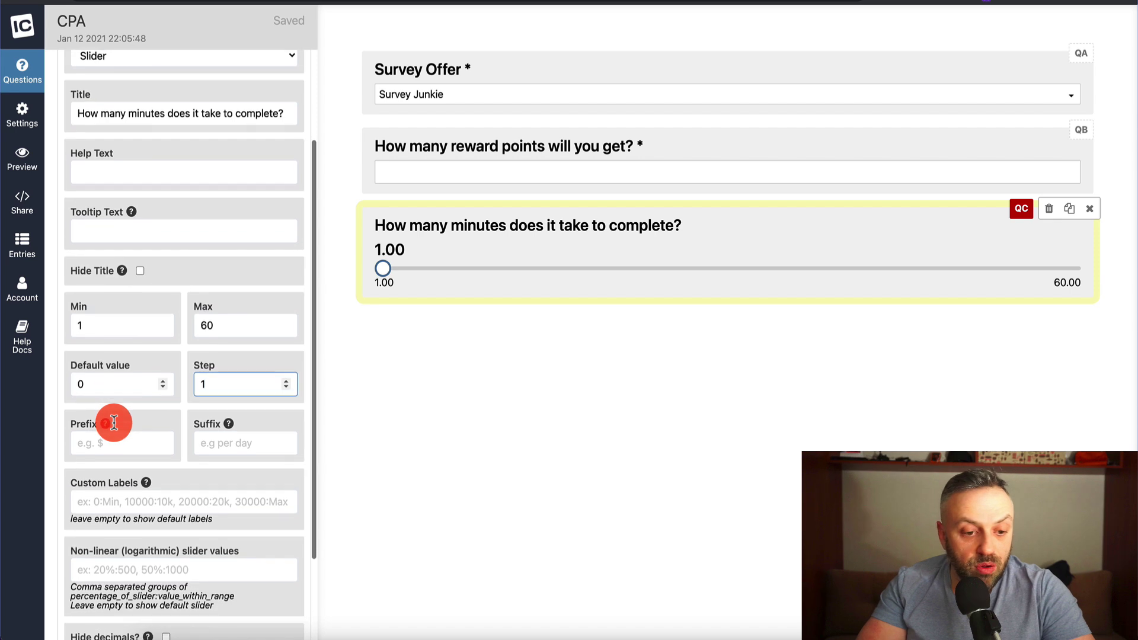
{"action": "double_click", "coordinate": [119, 382]}
{"action": "type", "text": "1"}
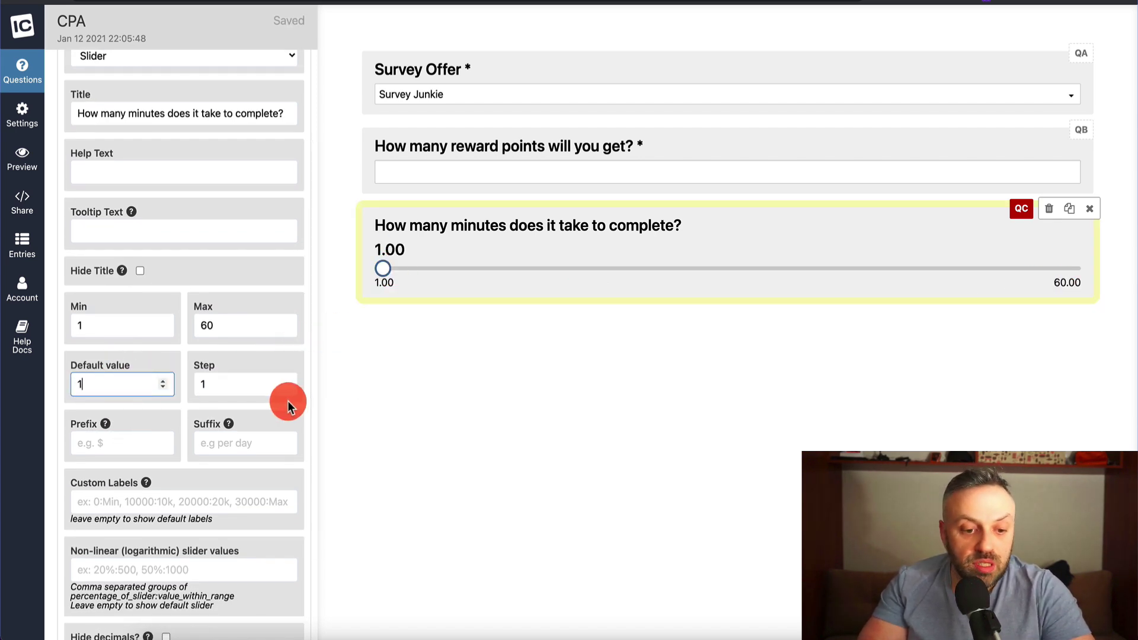
{"action": "scroll", "coordinate": [214, 427], "scroll_direction": "down", "scroll_amount": 3}
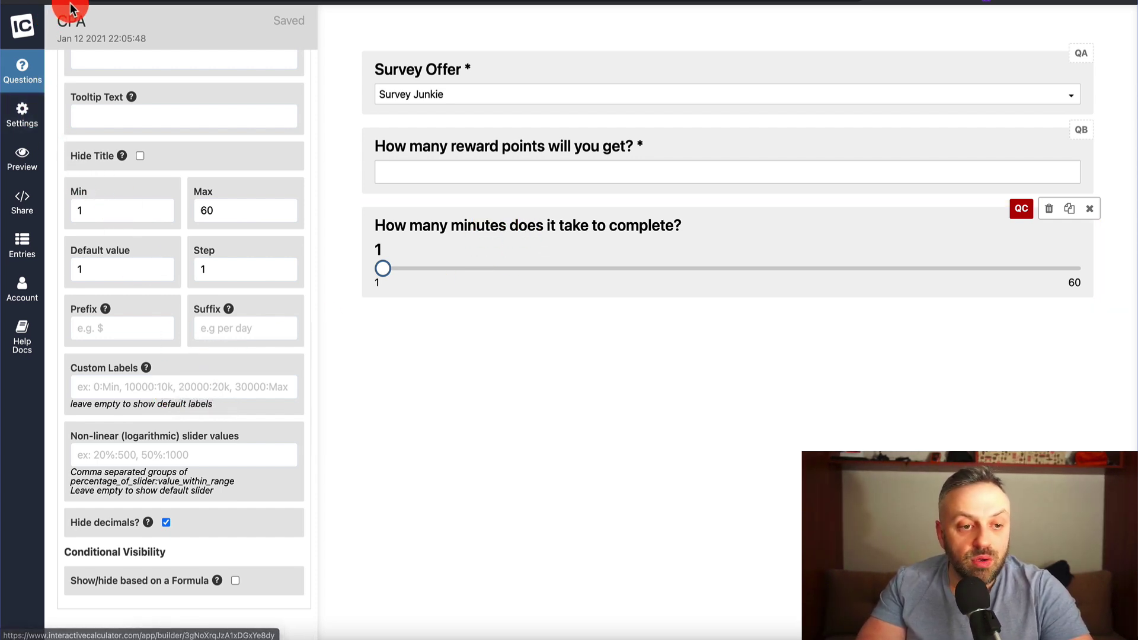
{"action": "scroll", "coordinate": [87, 120], "scroll_direction": "up", "scroll_amount": 4}
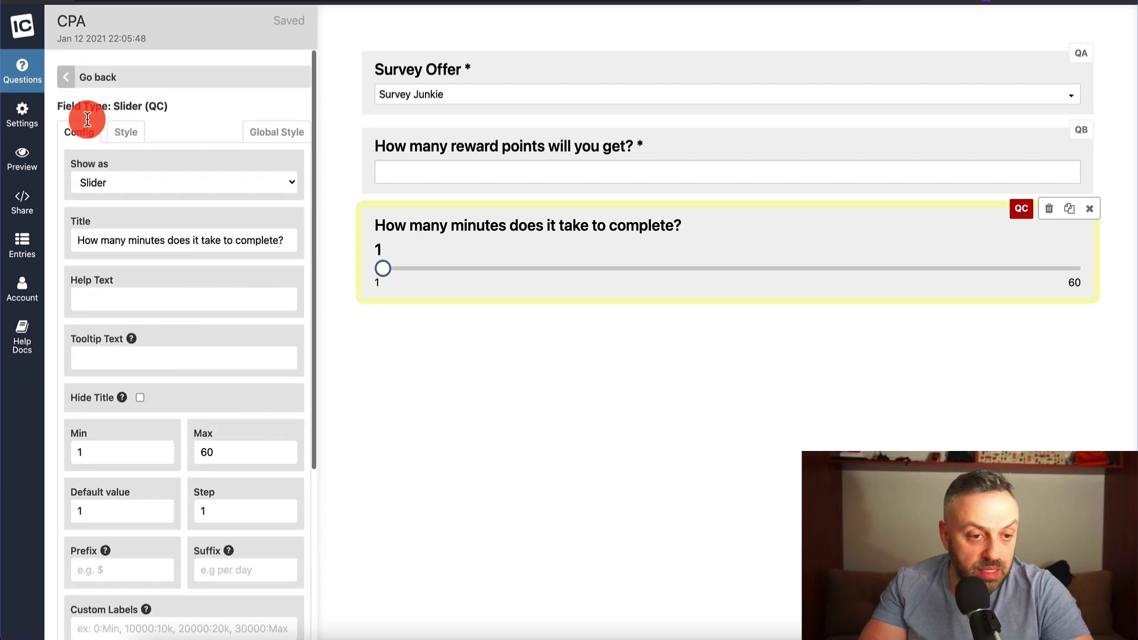
Add a Formula (Result) field below the minutes slider
{"action": "left_click", "coordinate": [70, 79]}
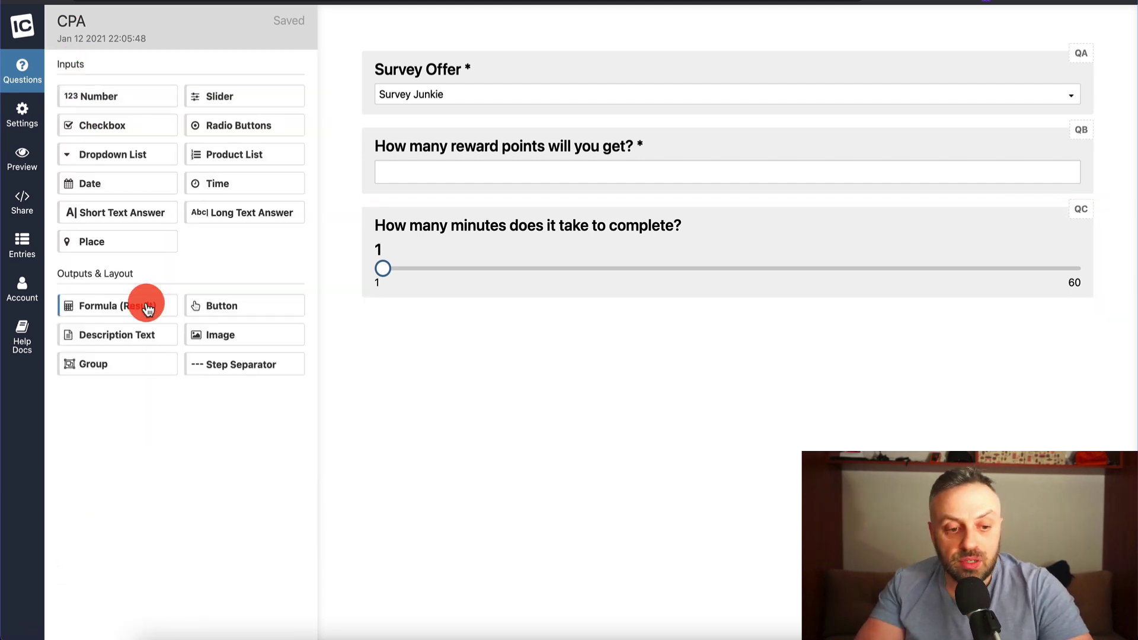
{"action": "left_click_drag", "start_coordinate": [135, 310], "coordinate": [680, 314]}
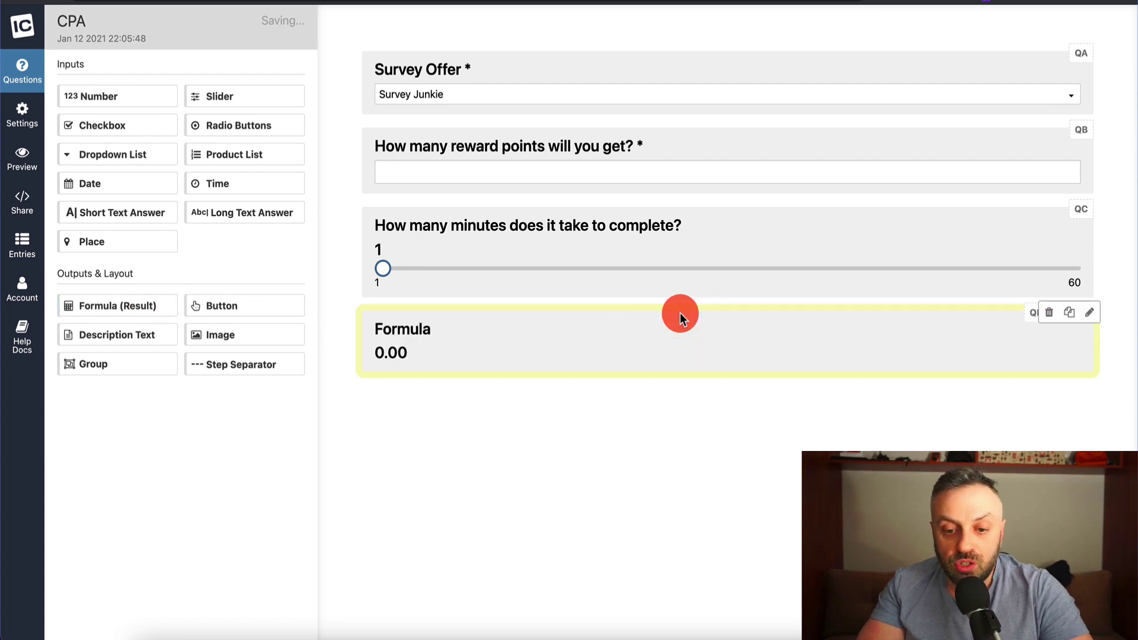
Open the formula field's settings and copy the result label "this survey pays:" from Millennial Money's ROI calculator
{"action": "left_click", "coordinate": [425, 335]}
{"action": "left_click", "coordinate": [216, 56]}
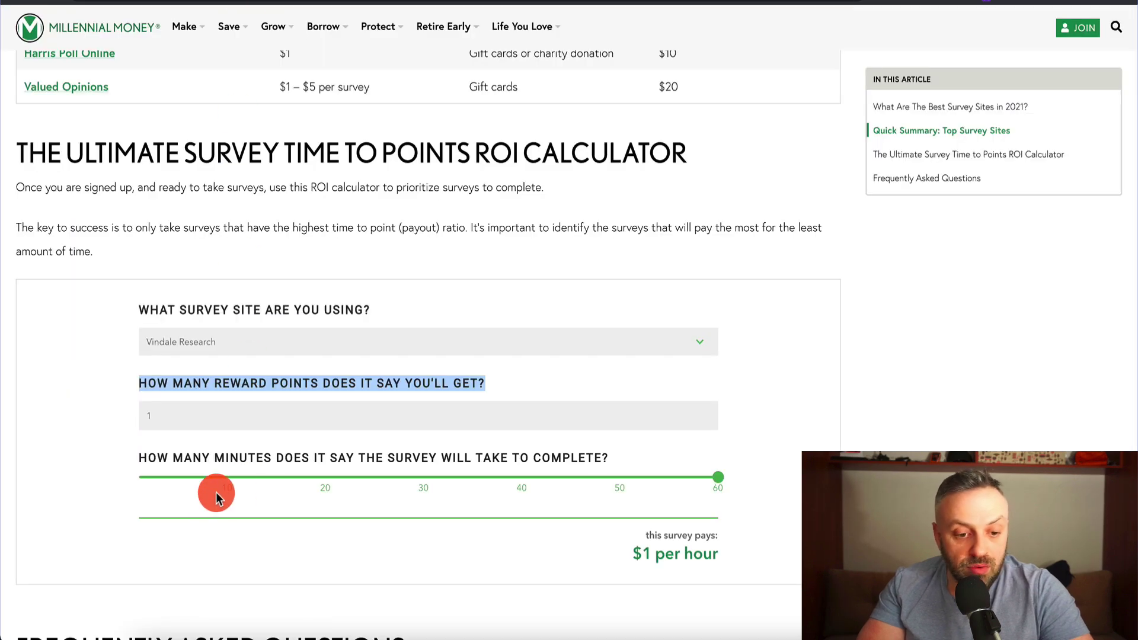
{"action": "scroll", "coordinate": [215, 497], "scroll_direction": "down", "scroll_amount": 3}
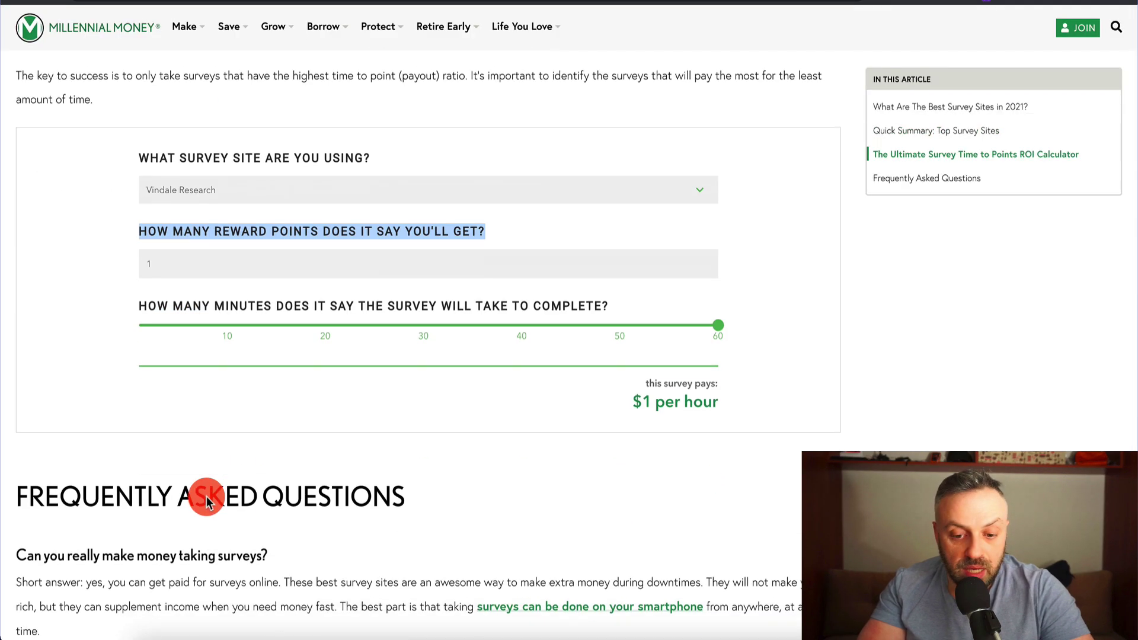
{"action": "left_click", "coordinate": [642, 379]}
{"action": "left_click_drag", "start_coordinate": [642, 379], "coordinate": [724, 376]}
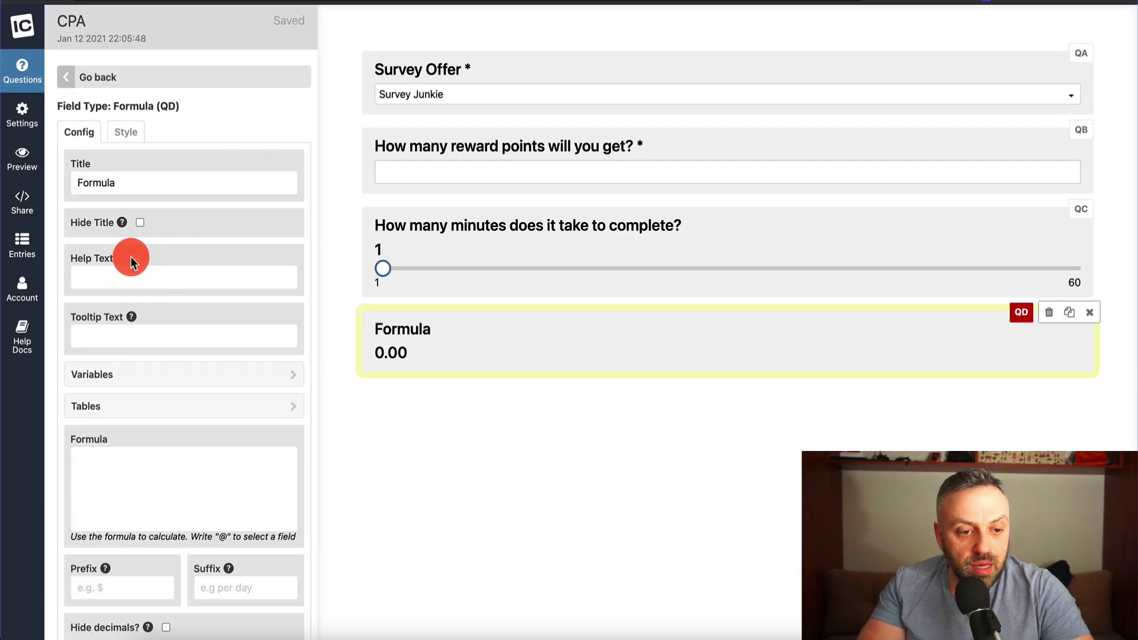
Title the formula field "This survey pays:" with a capital T
{"action": "left_click", "coordinate": [136, 179]}
{"action": "type", "text": "this survey pays"}
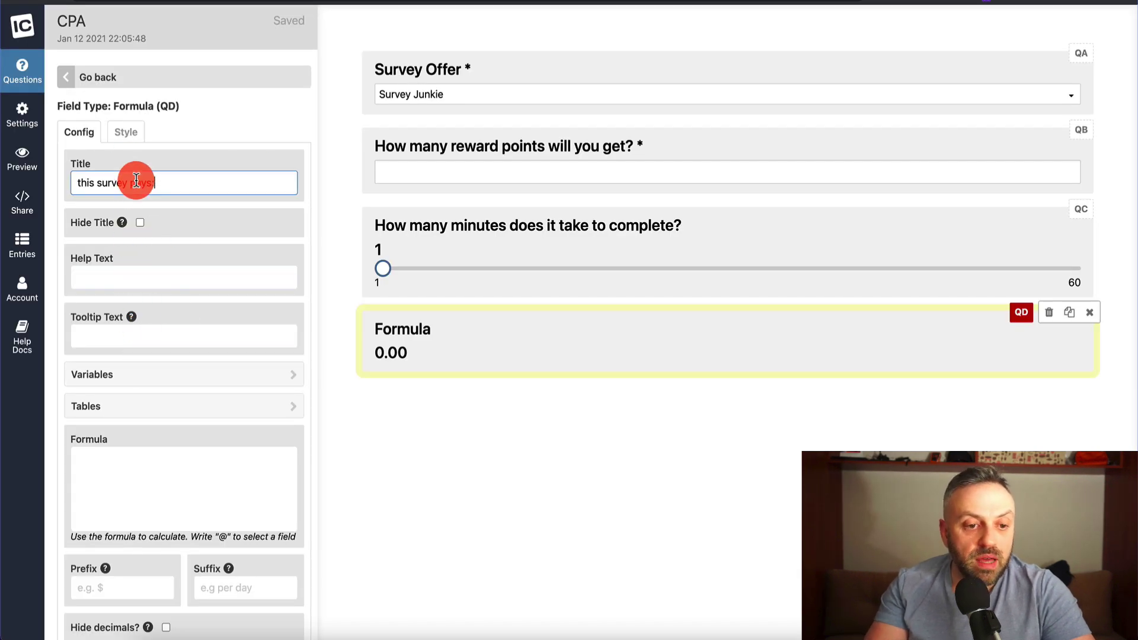
{"action": "type", "text": ":"}
{"action": "key", "text": "Home"}
{"action": "key", "text": "Delete"}
{"action": "type", "text": "T"}
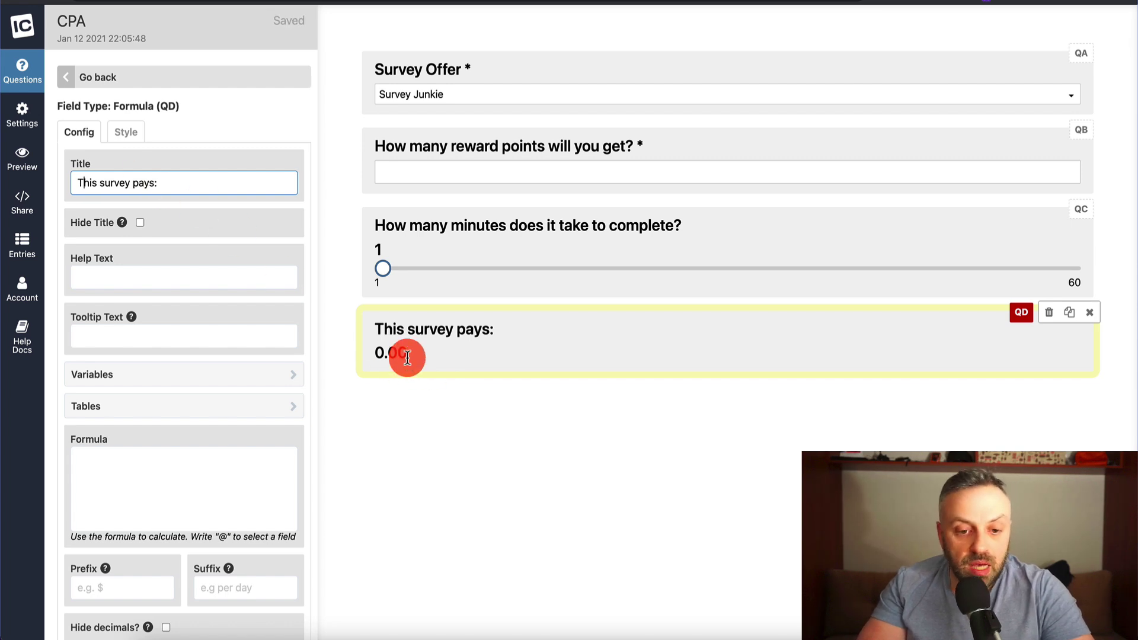
Enter the formula "QE Survey * QF Reward Points / ( QG How many minutes will it take to complete? / 60)" for the result field
{"action": "left_click", "coordinate": [162, 480]}
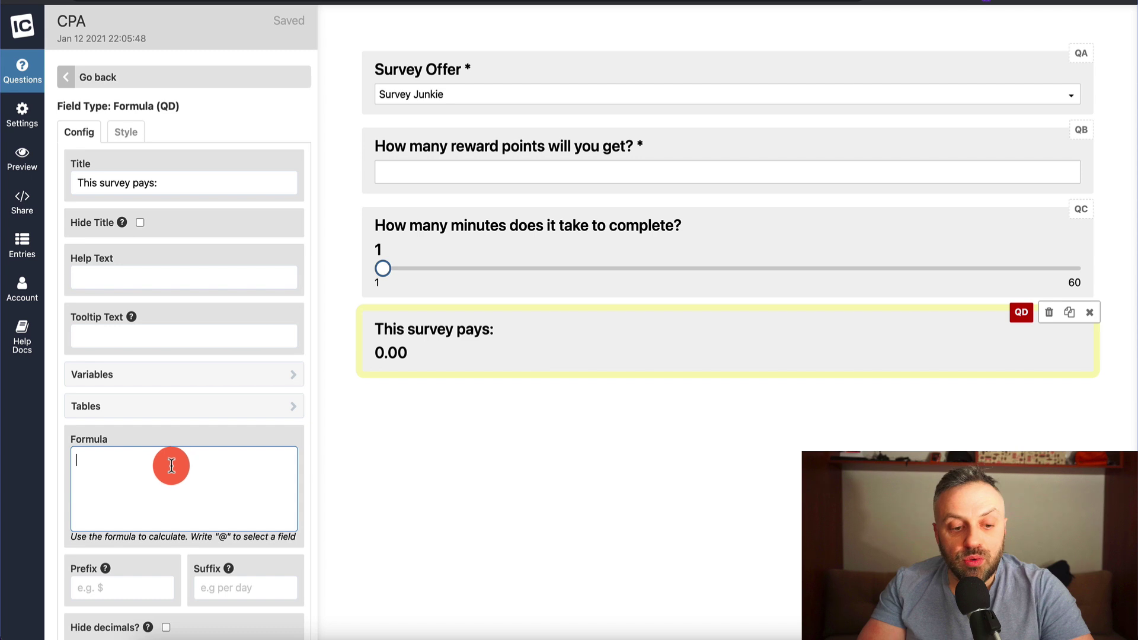
{"action": "type", "text": "QE Survey * QF Reward Points / ( QG How many minutes will it take to complete? / 60)"}
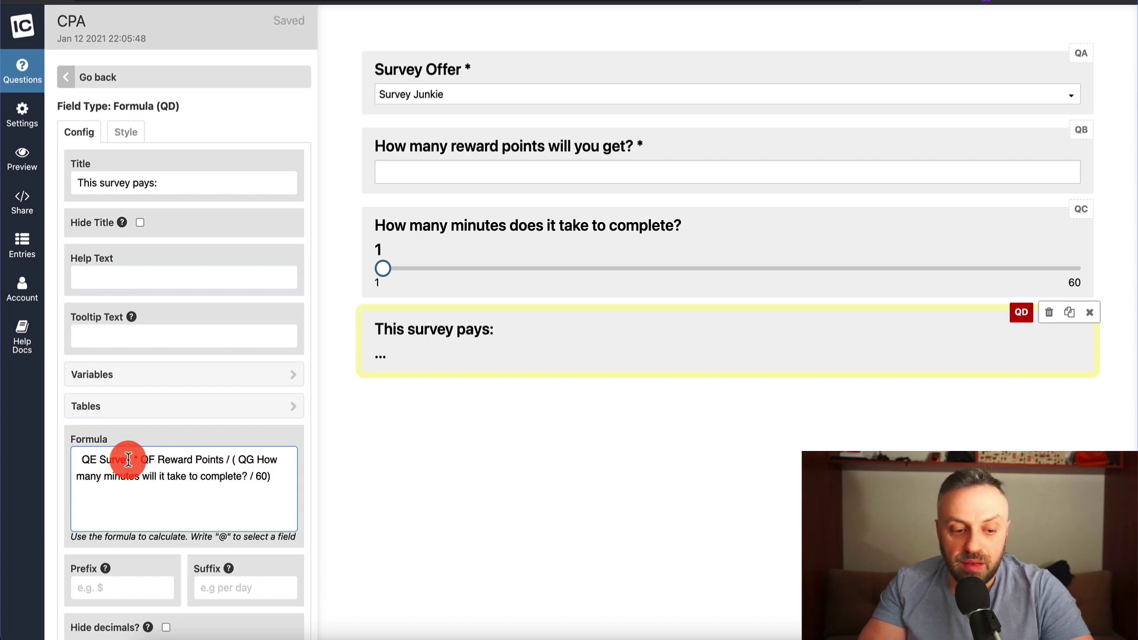
{"action": "left_click", "coordinate": [130, 460]}
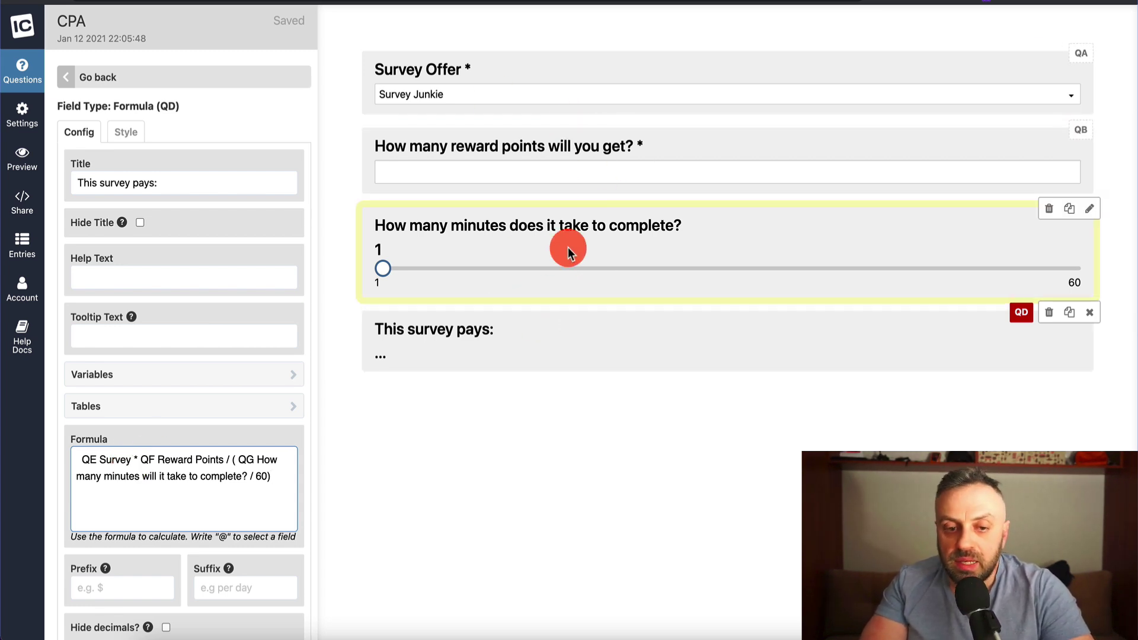
{"action": "left_click", "coordinate": [130, 461]}
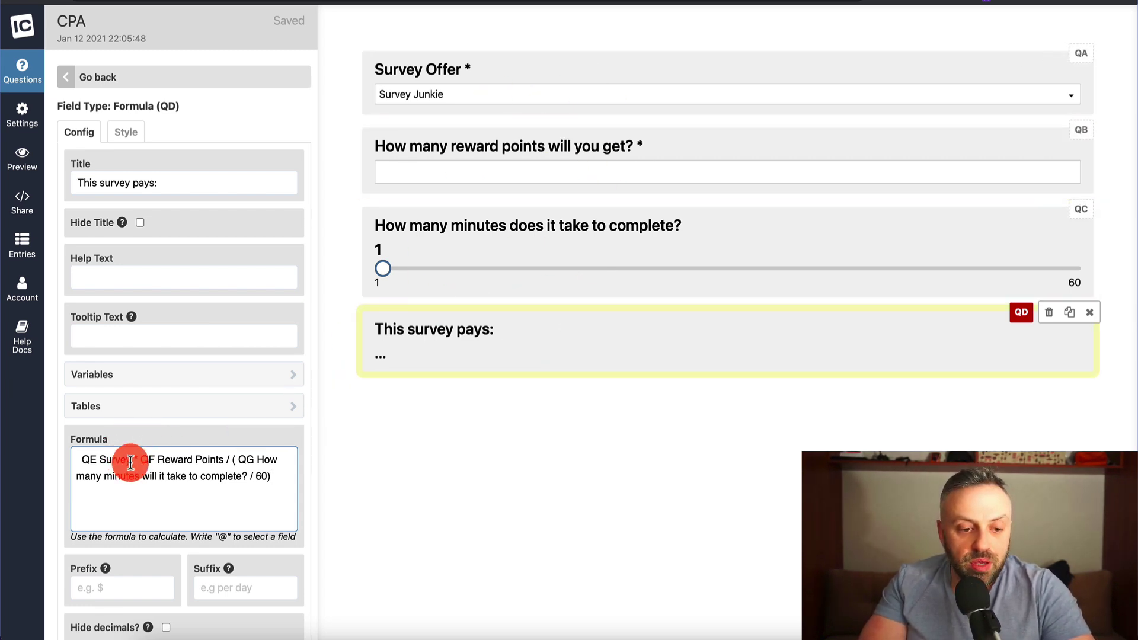
Replace "QE Survey" in the formula with a reference to the QA Survey Offer field
{"action": "left_click_drag", "start_coordinate": [124, 463], "coordinate": [210, 391]}
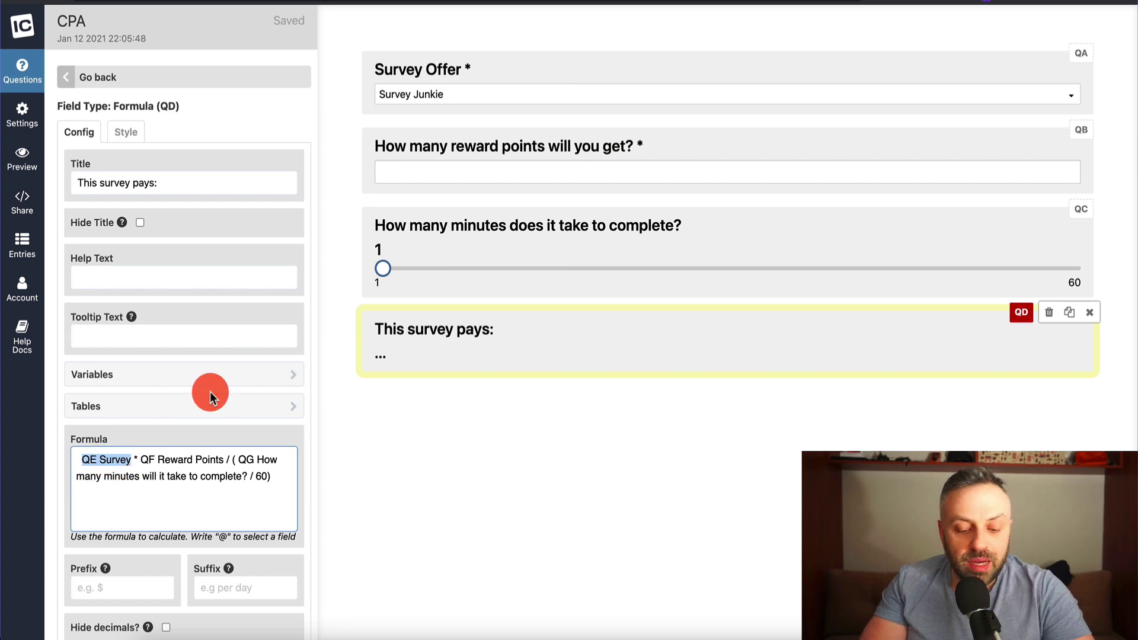
{"action": "key", "text": "BackSpace"}
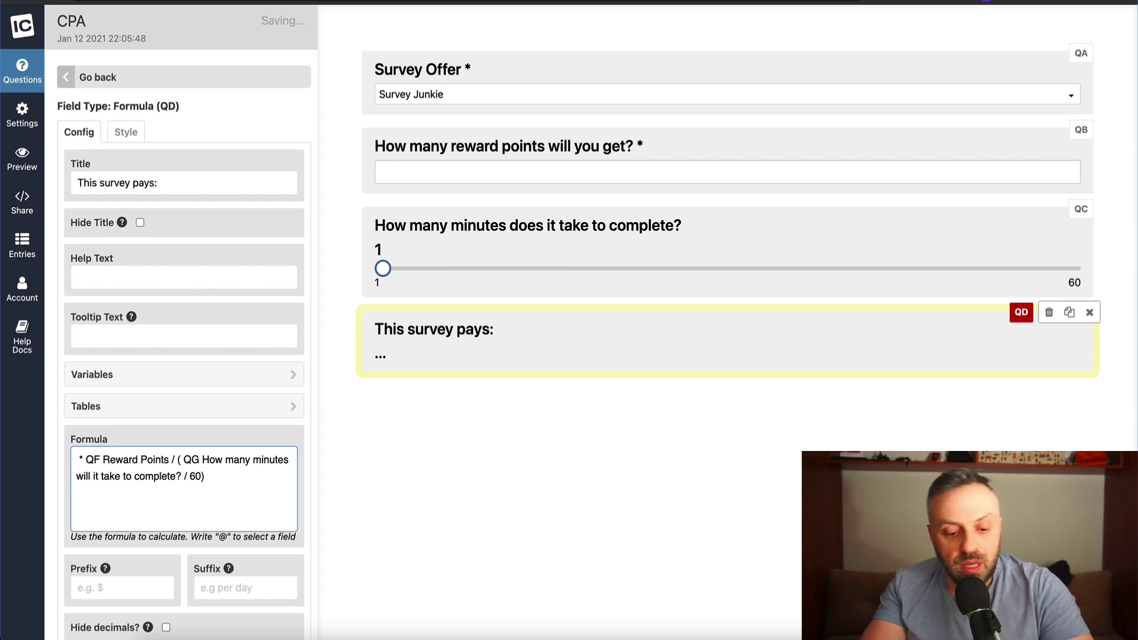
{"action": "type", "text": "@"}
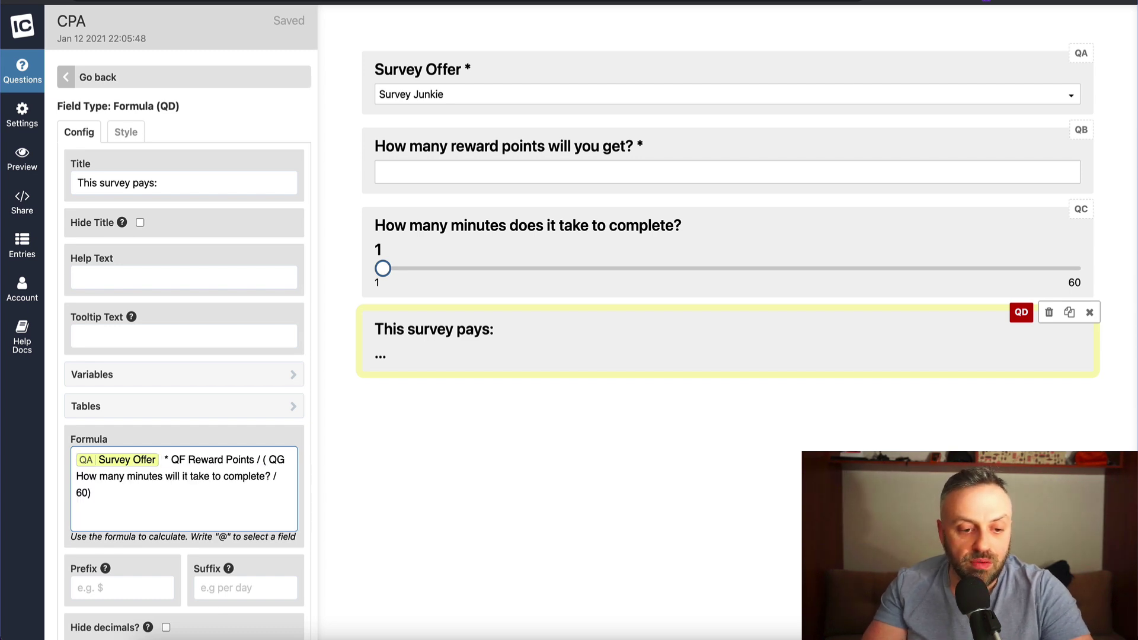
Replace "QF Reward Points" in the formula with a reference to the QB "How many reward points will you get?" field
{"action": "key", "text": "BackSpace"}
{"action": "key", "text": "BackSpace"}
{"action": "key", "text": "BackSpace"}
{"action": "key", "text": "BackSpace"}
{"action": "key", "text": "BackSpace"}
{"action": "key", "text": "BackSpace"}
{"action": "key", "text": "BackSpace"}
{"action": "key", "text": "BackSpace"}
{"action": "key", "text": "BackSpace"}
{"action": "key", "text": "BackSpace"}
{"action": "key", "text": "BackSpace"}
{"action": "key", "text": "BackSpace"}
{"action": "key", "text": "BackSpace"}
{"action": "key", "text": "BackSpace"}
{"action": "key", "text": "BackSpace"}
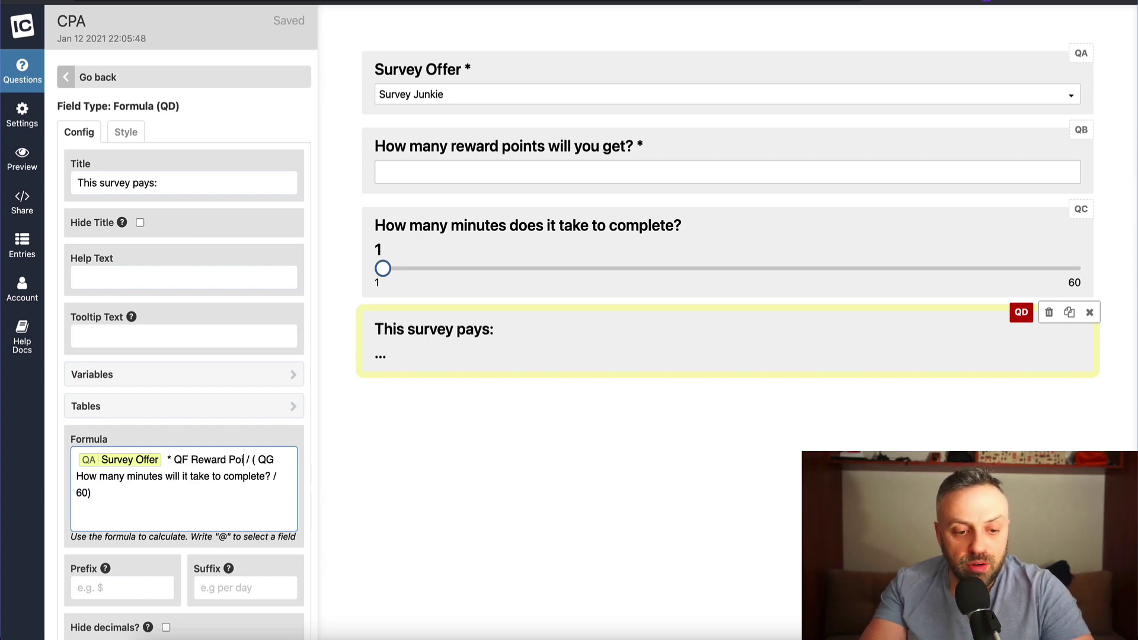
{"action": "key", "text": "BackSpace"}
{"action": "type", "text": "@"}
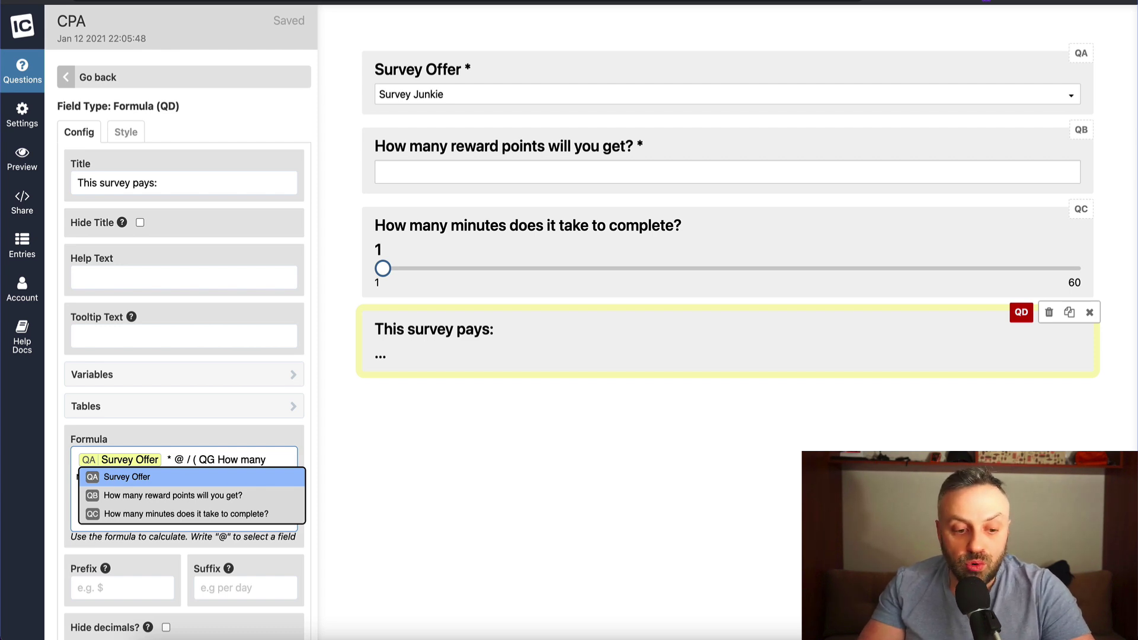
{"action": "key", "text": "Down"}
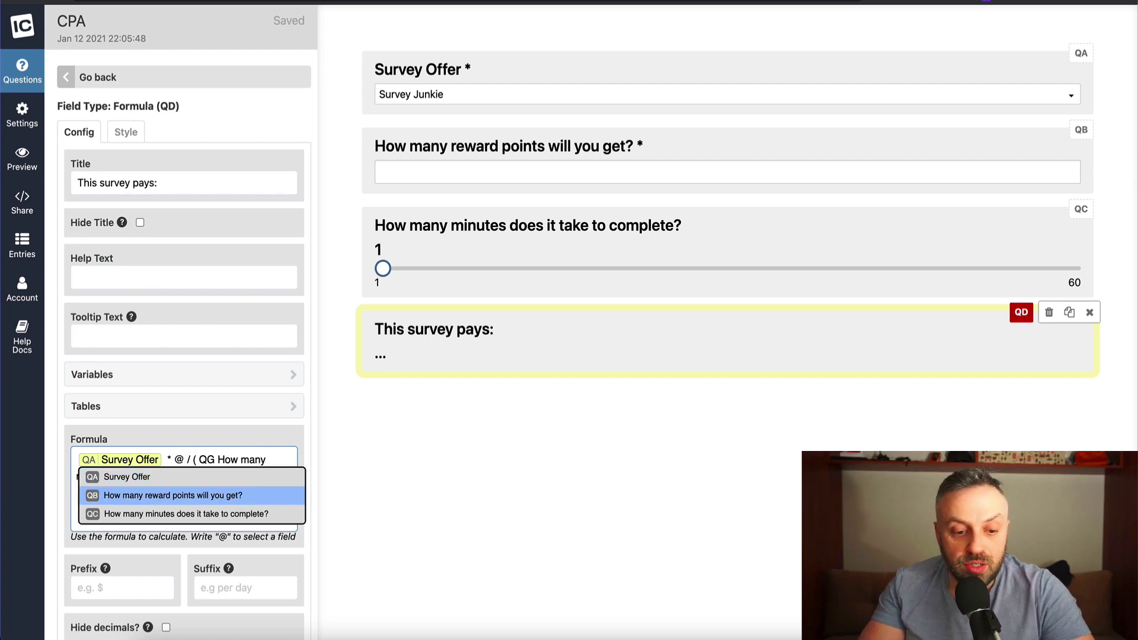
{"action": "key", "text": "Return"}
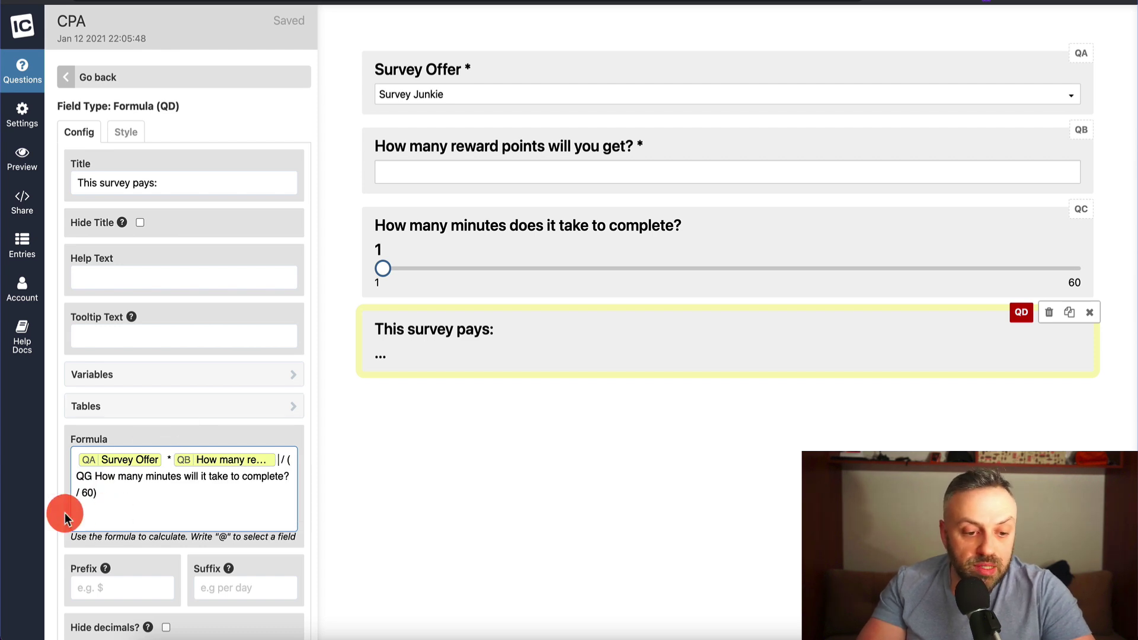
Replace the QG minutes text in the formula with a reference to the QC "How many minutes does it take to complete?" slider
{"action": "left_click", "coordinate": [91, 476]}
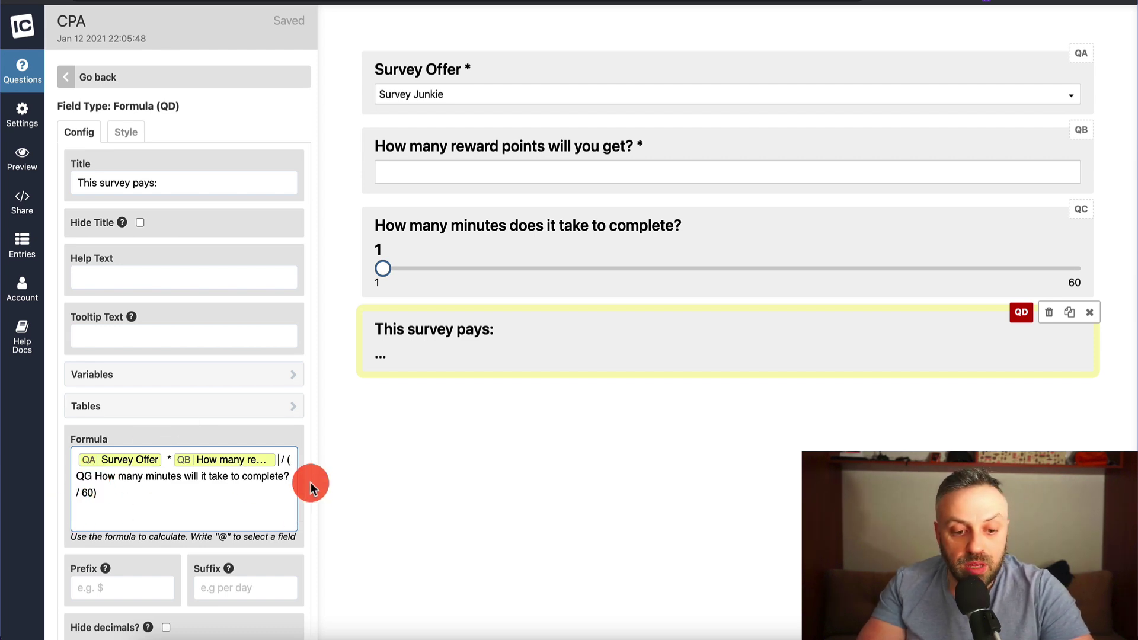
{"action": "left_click_drag", "start_coordinate": [288, 475], "coordinate": [82, 479]}
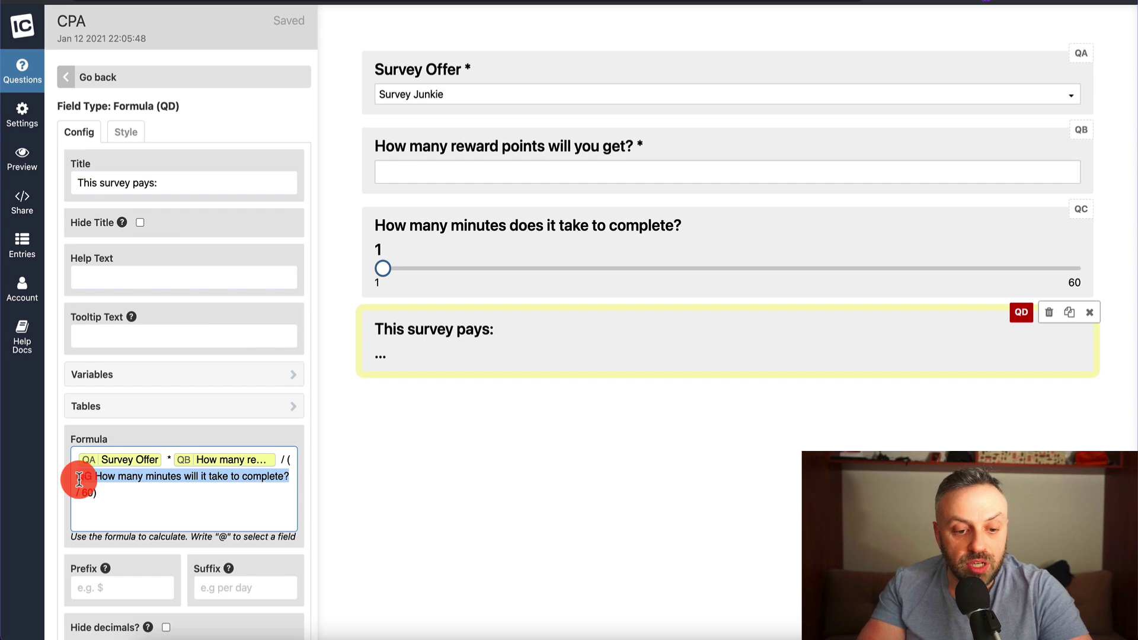
{"action": "type", "text": "@"}
{"action": "key", "text": "Down"}
{"action": "key", "text": "Down"}
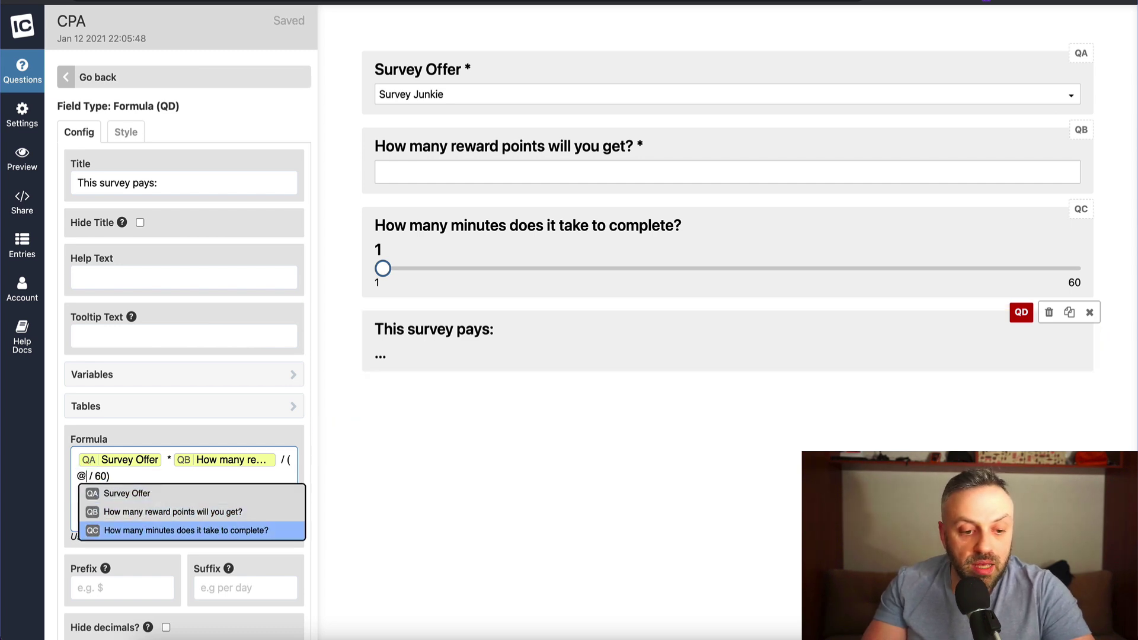
{"action": "key", "text": "Return"}
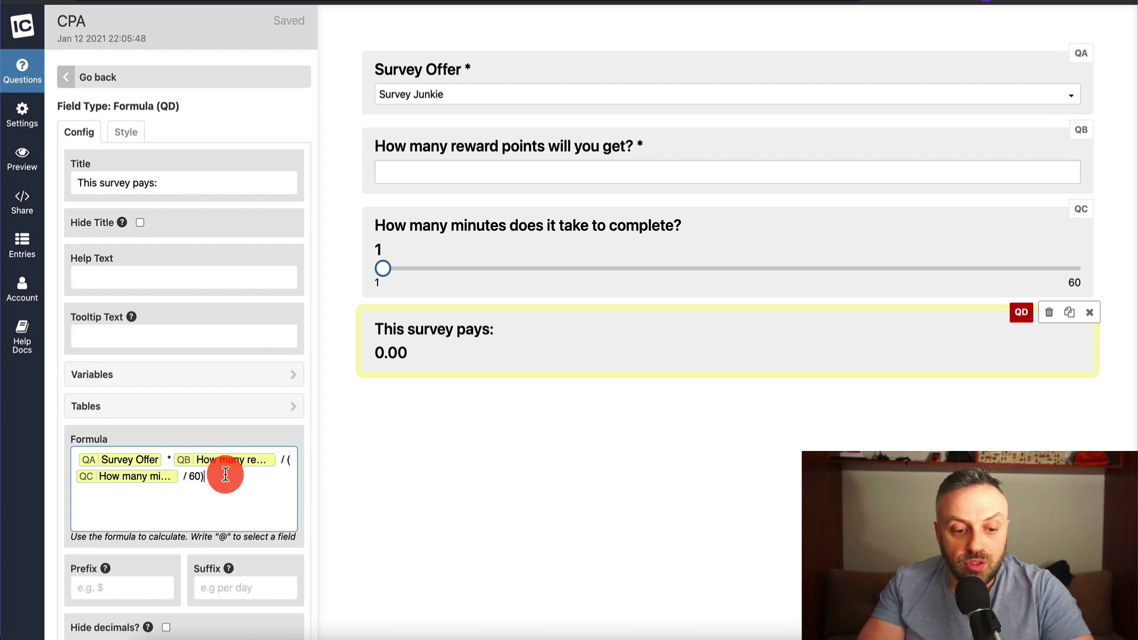
Test the formula in the editor with 60 minutes and 1 reward point
{"action": "left_click", "coordinate": [389, 272]}
{"action": "left_click_drag", "start_coordinate": [384, 269], "coordinate": [1097, 264]}
{"action": "left_click", "coordinate": [475, 172]}
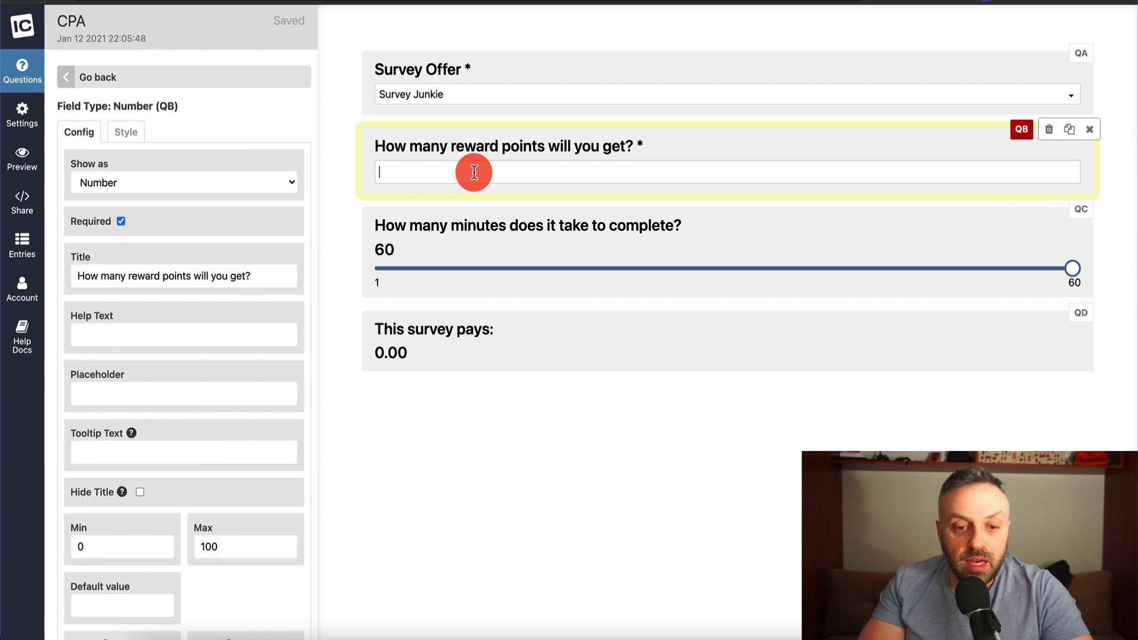
{"action": "left_click", "coordinate": [437, 89]}
{"action": "left_click", "coordinate": [437, 179]}
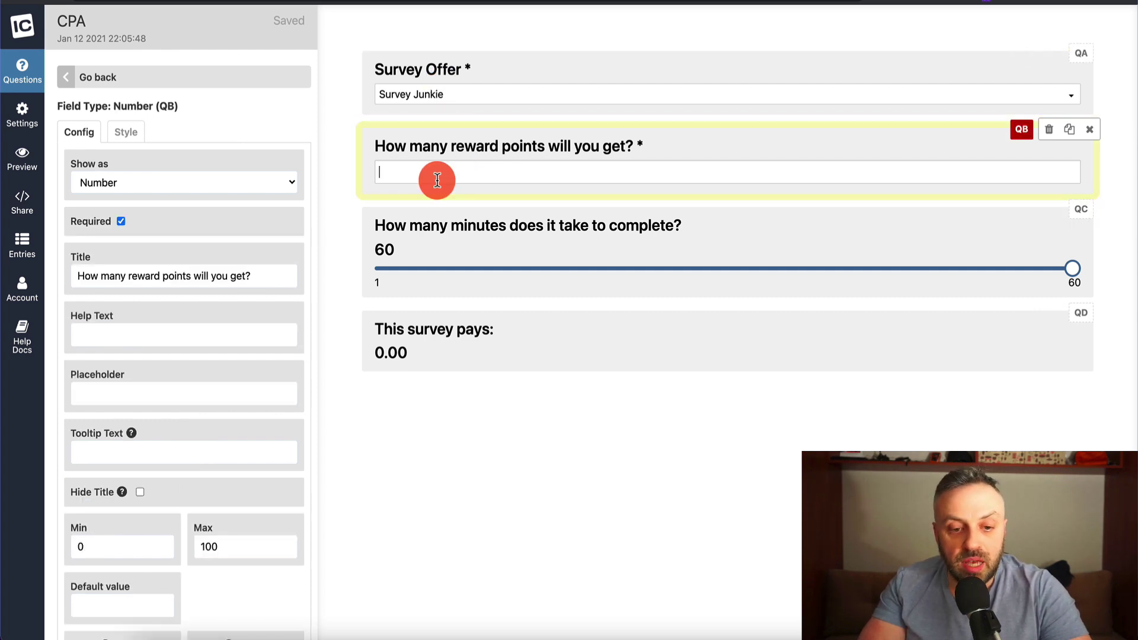
{"action": "type", "text": "1"}
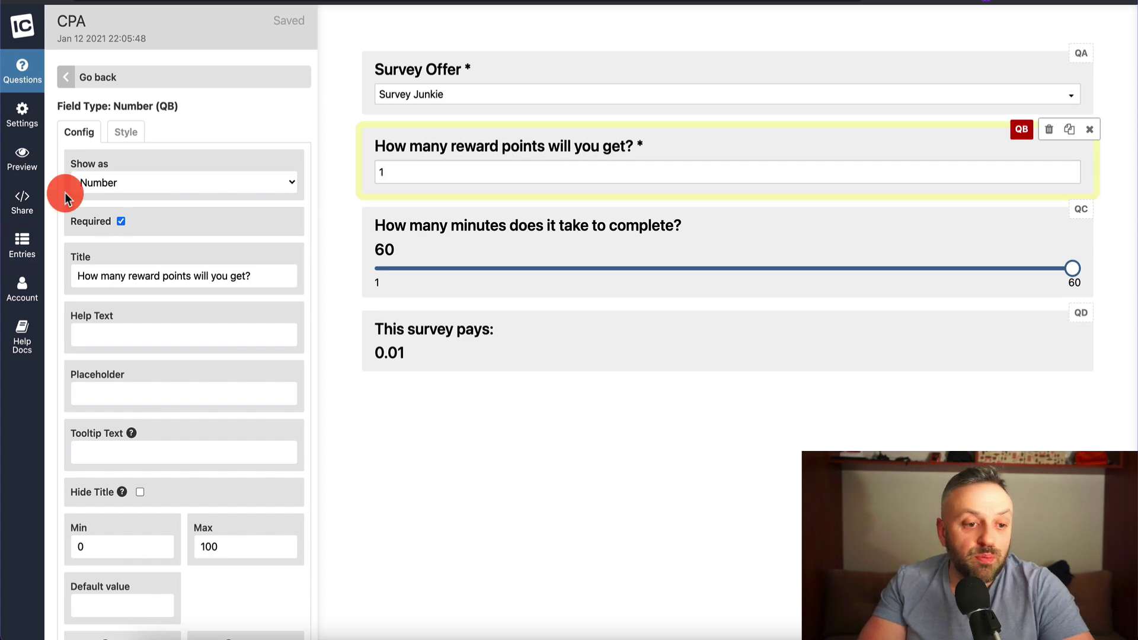
Preview the calculator with 1 reward point and 60 minutes, and select Survey Junkie in Millennial Money's calculator for comparison
{"action": "left_click", "coordinate": [31, 169]}
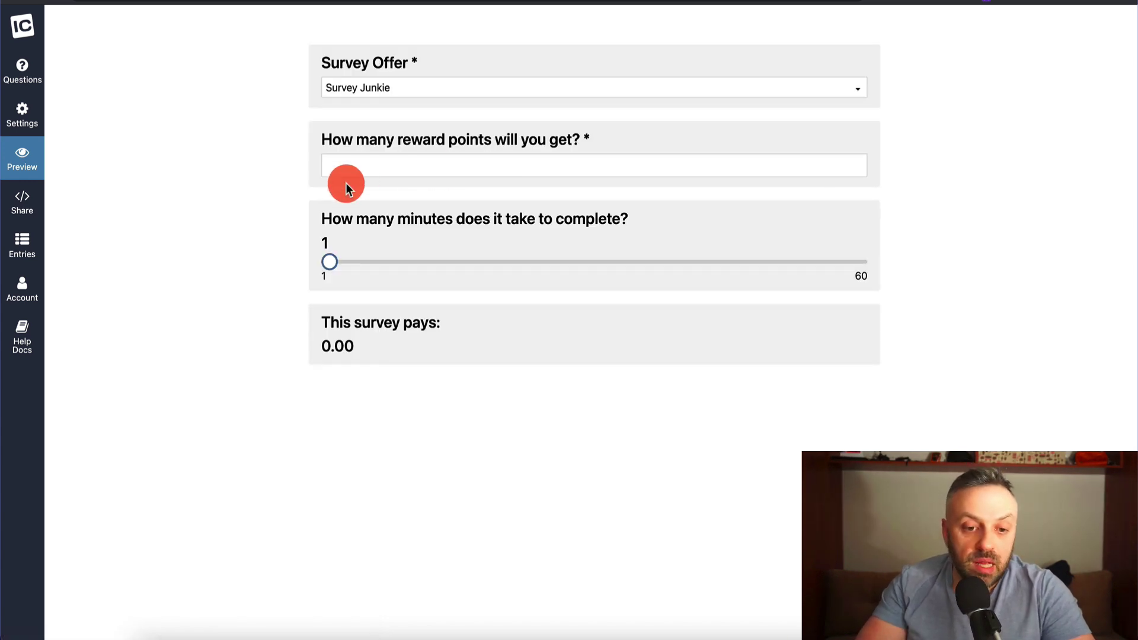
{"action": "left_click", "coordinate": [375, 165]}
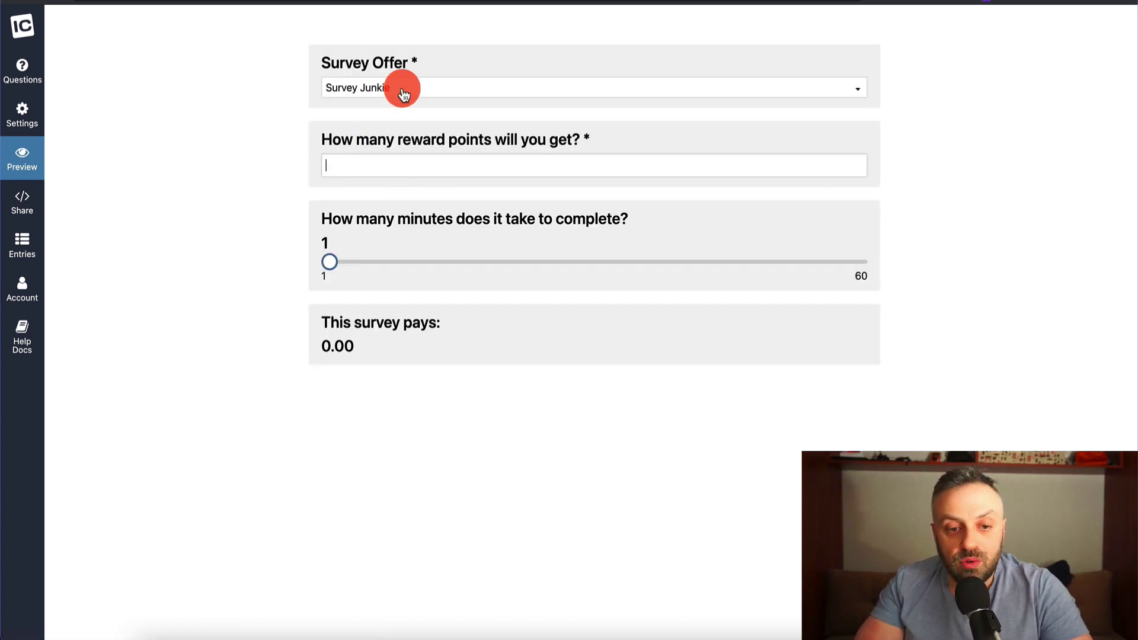
{"action": "type", "text": "1"}
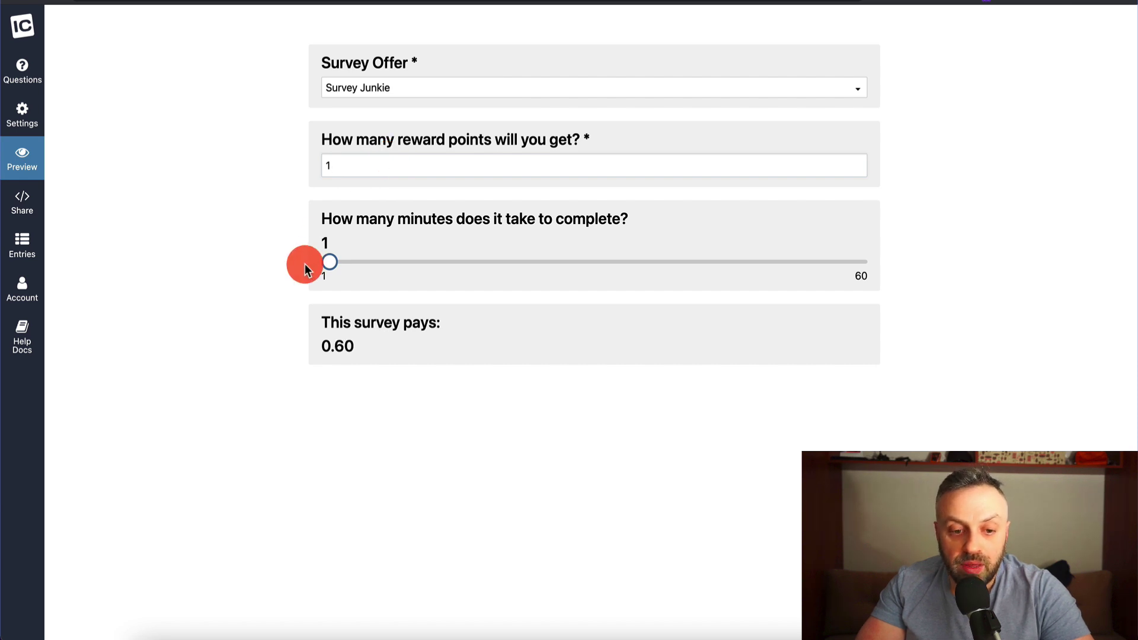
{"action": "left_click_drag", "start_coordinate": [330, 262], "coordinate": [925, 273]}
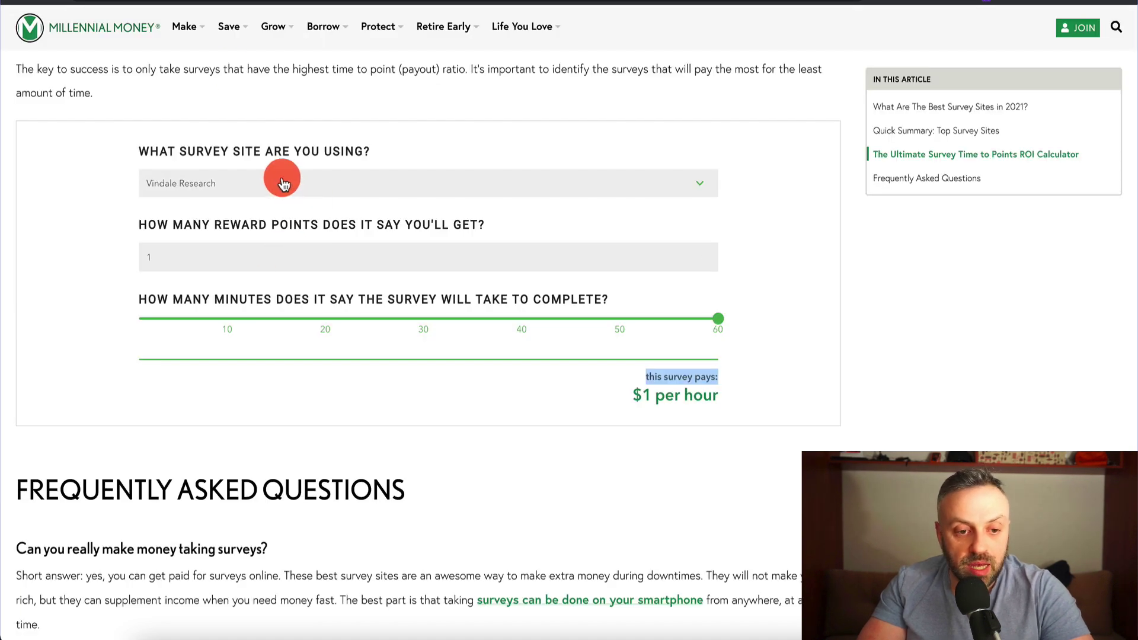
{"action": "left_click", "coordinate": [286, 178]}
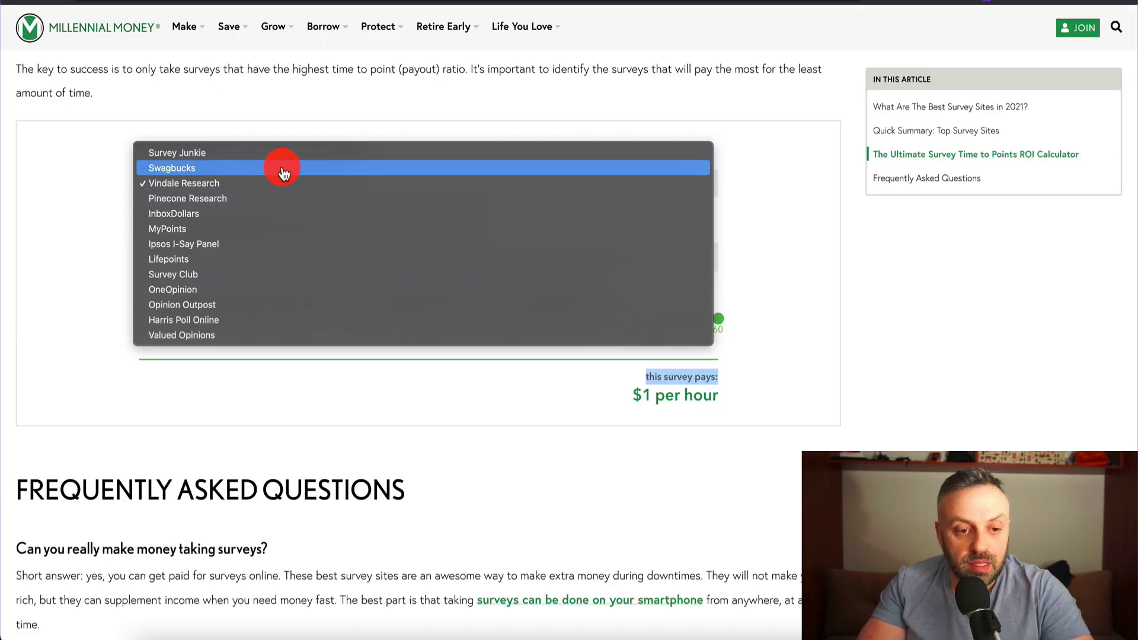
{"action": "left_click", "coordinate": [292, 156]}
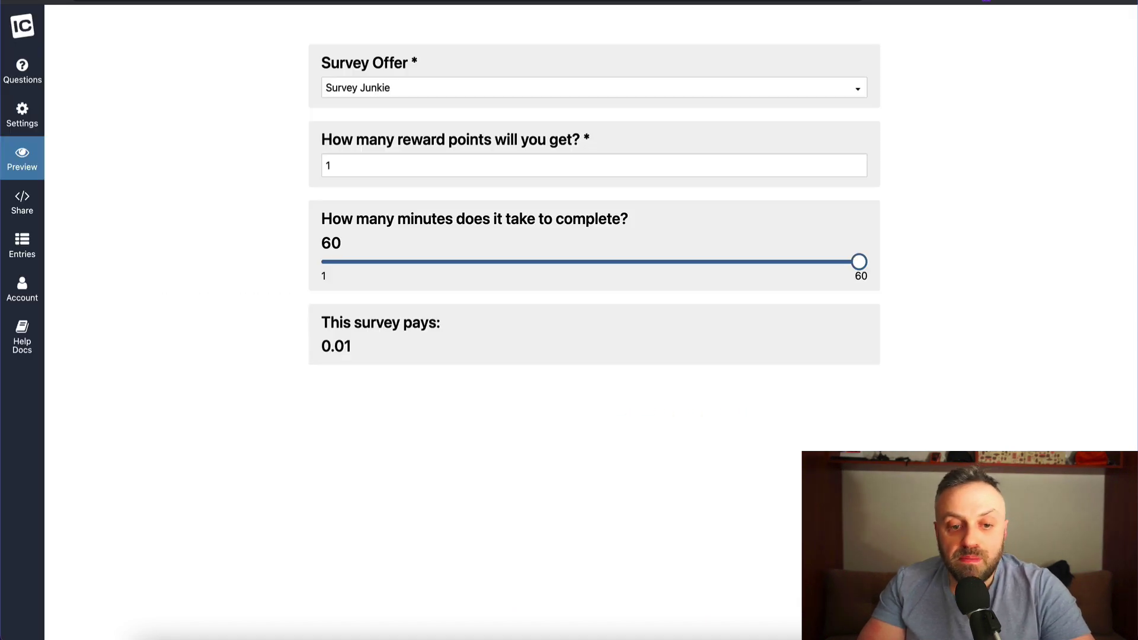
Test the previewed calculator with Vindale Research as the survey offer and reduce the minutes from 60 to 1
{"action": "left_click", "coordinate": [432, 86]}
{"action": "left_click", "coordinate": [409, 169]}
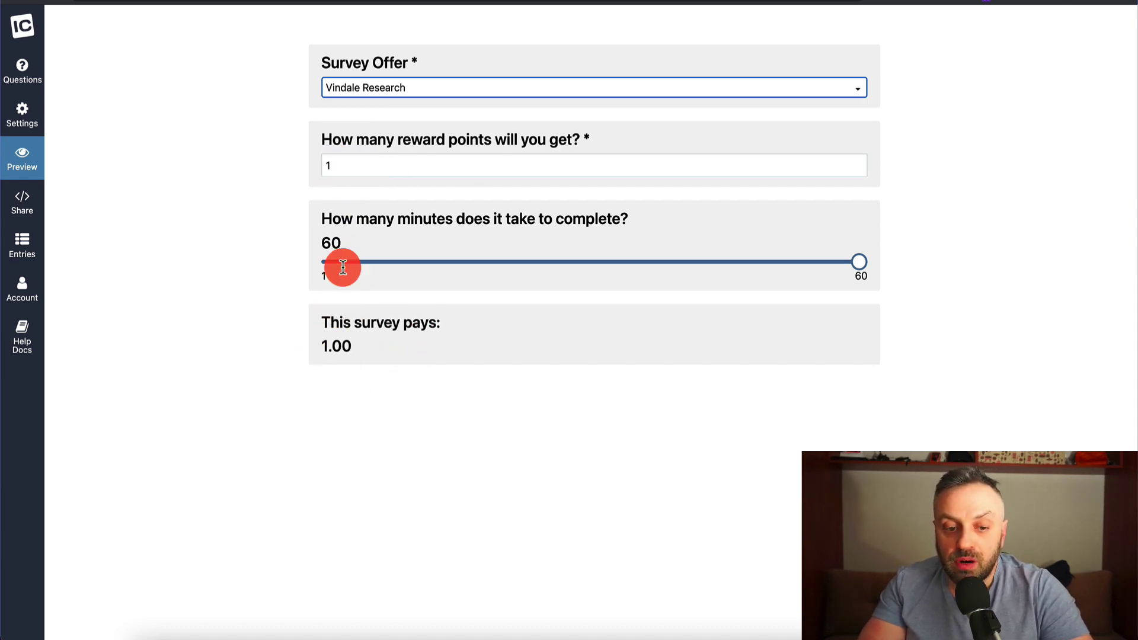
{"action": "left_click", "coordinate": [852, 268]}
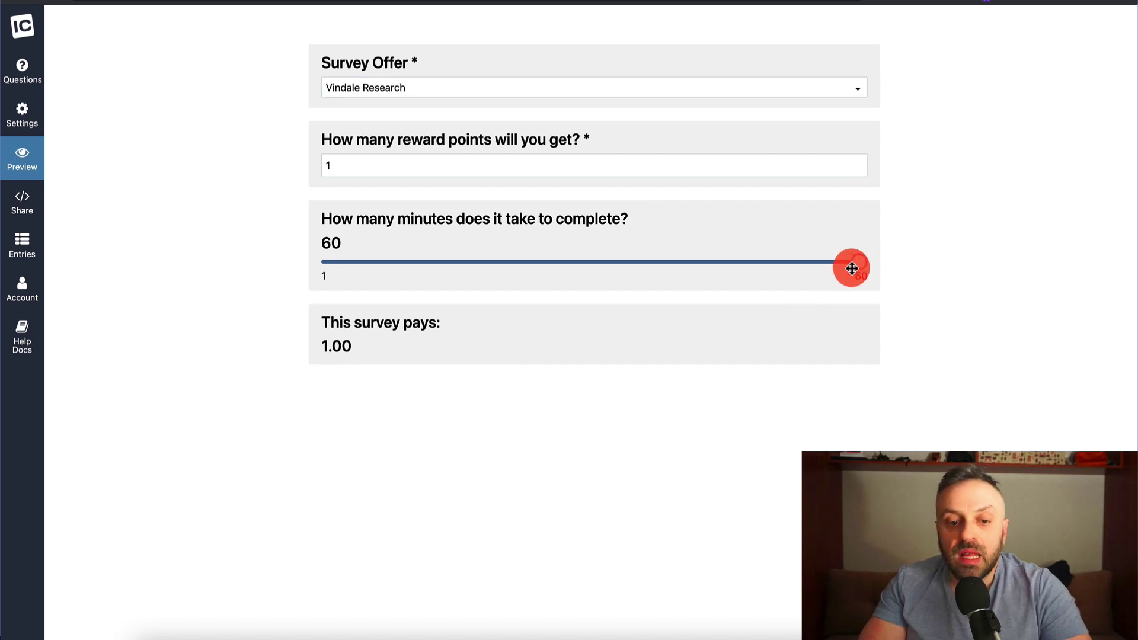
{"action": "left_click_drag", "start_coordinate": [851, 268], "coordinate": [304, 265]}
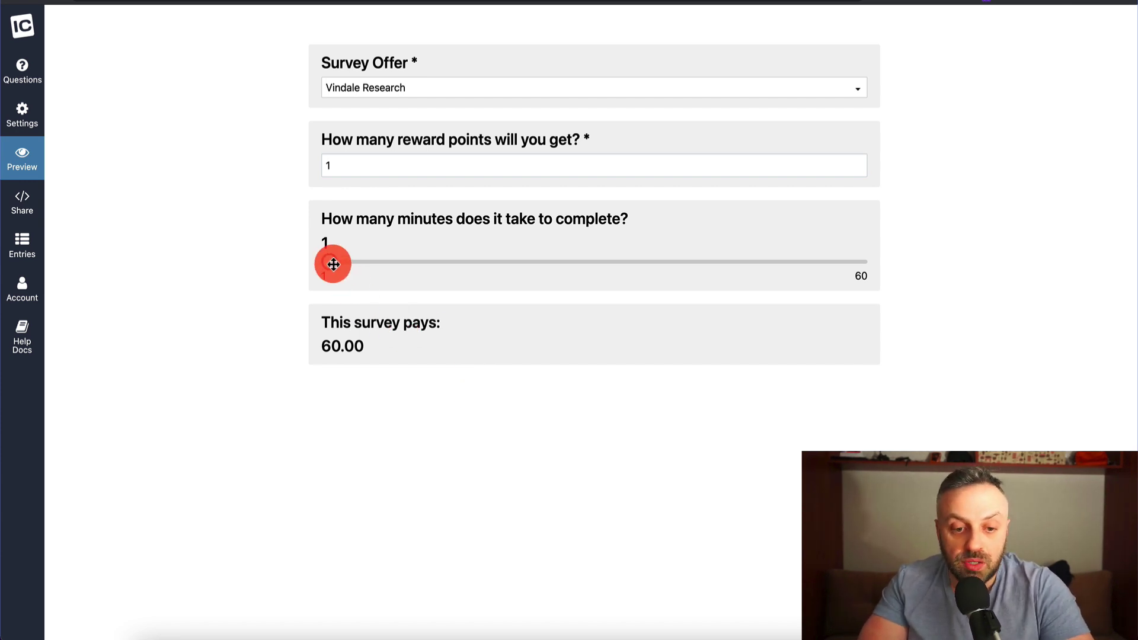
{"action": "left_click_drag", "start_coordinate": [333, 264], "coordinate": [224, 297]}
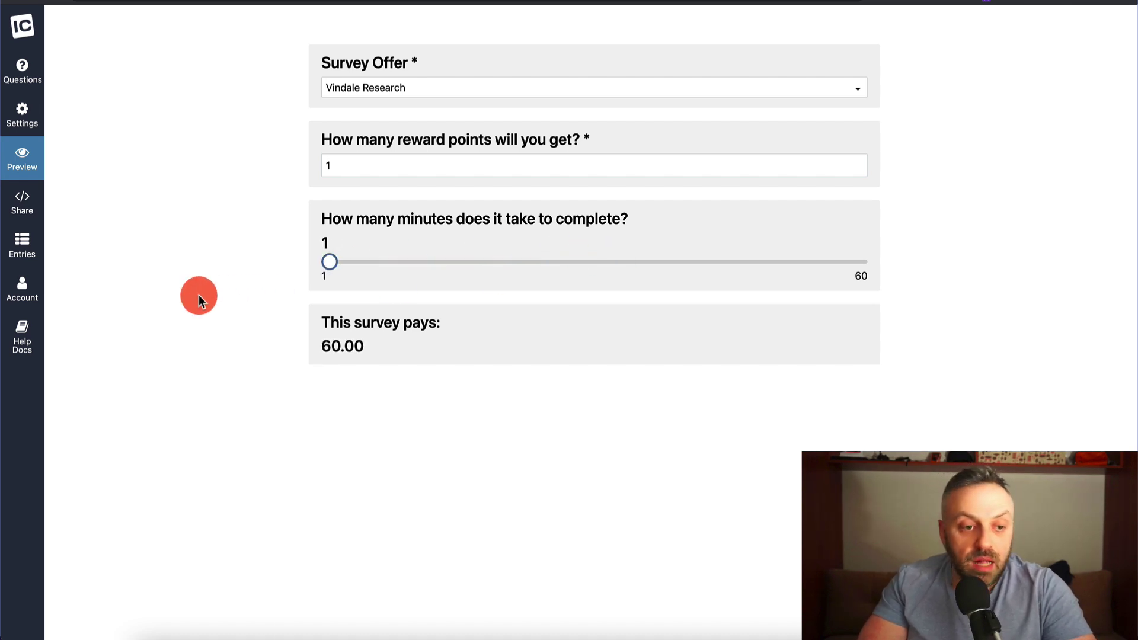
Return to the question editor and open the configuration of the "This survey pays:" formula field
{"action": "left_click", "coordinate": [24, 118]}
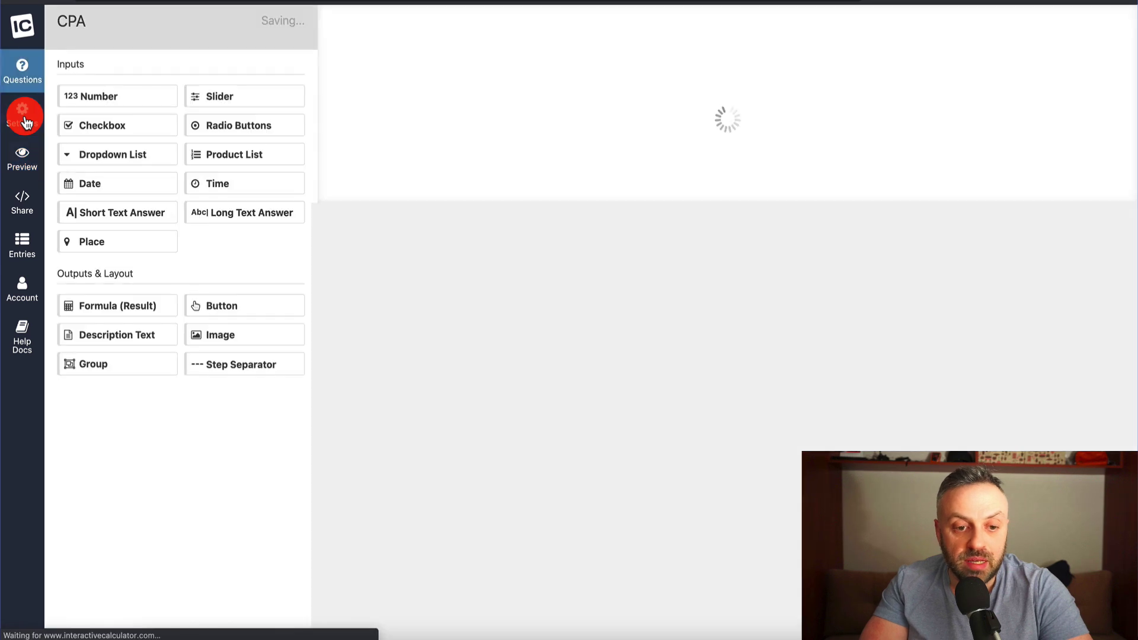
{"action": "left_click", "coordinate": [22, 70]}
{"action": "left_click", "coordinate": [474, 320]}
{"action": "left_click", "coordinate": [518, 350]}
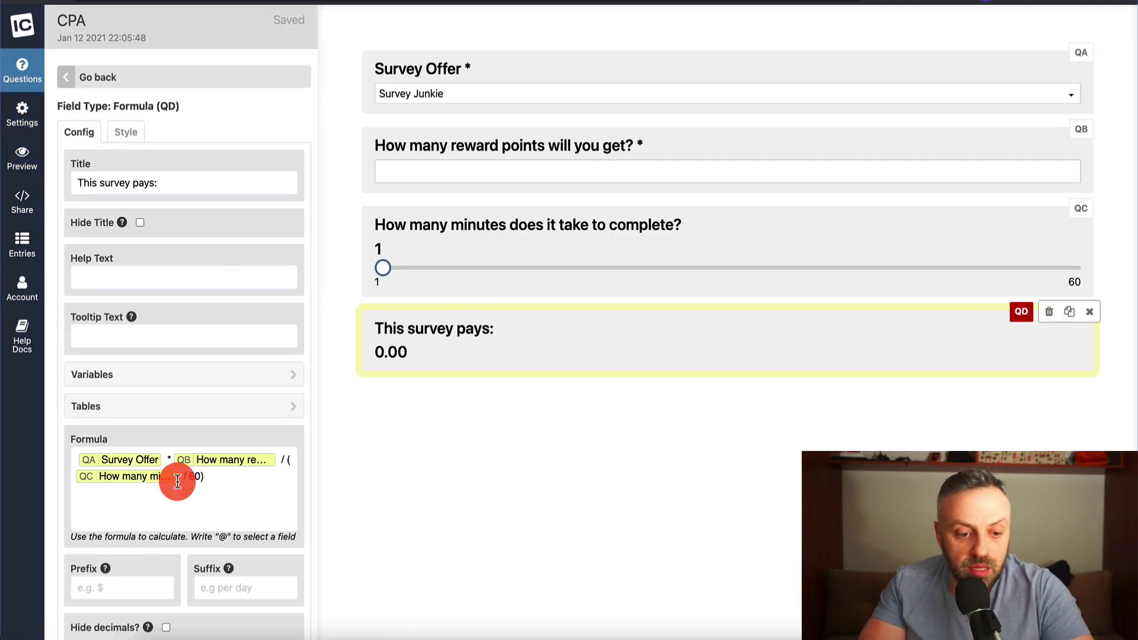
Give the "This survey pays:" formula result the prefix "$" and the suffix "per hour"
{"action": "scroll", "coordinate": [176, 482], "scroll_direction": "down", "scroll_amount": 4}
{"action": "left_click", "coordinate": [123, 356]}
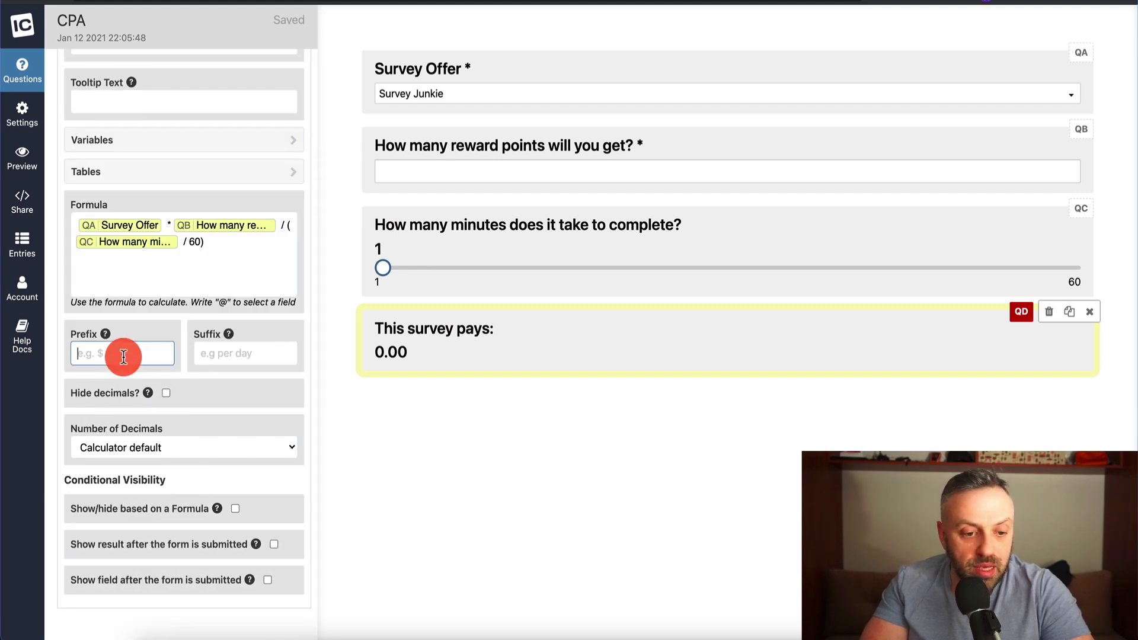
{"action": "type", "text": "$"}
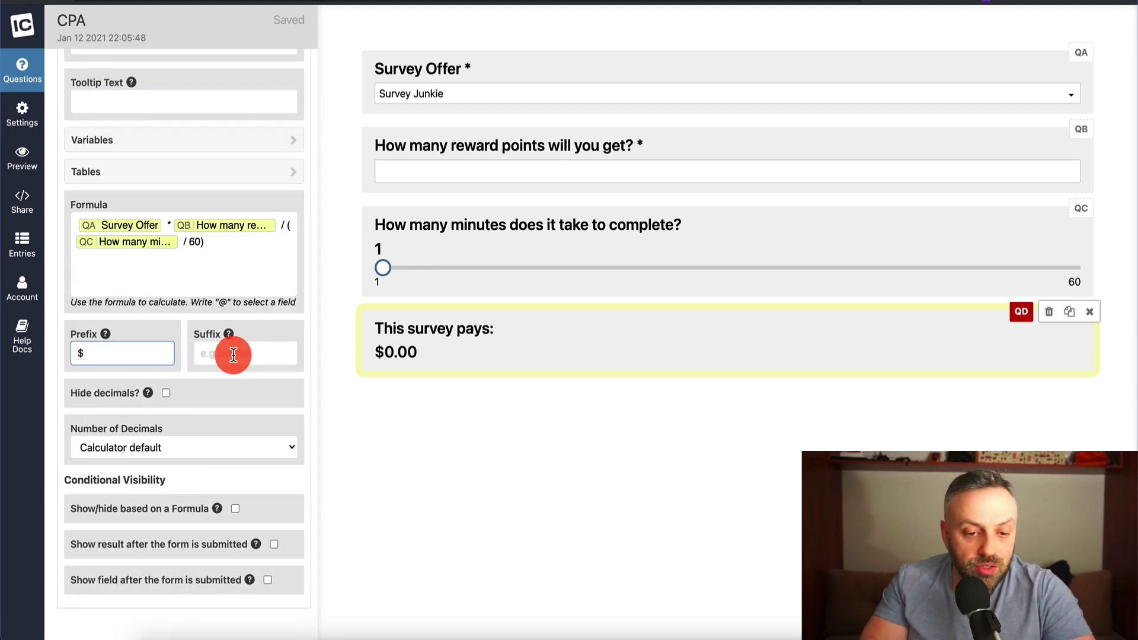
{"action": "left_click", "coordinate": [236, 355]}
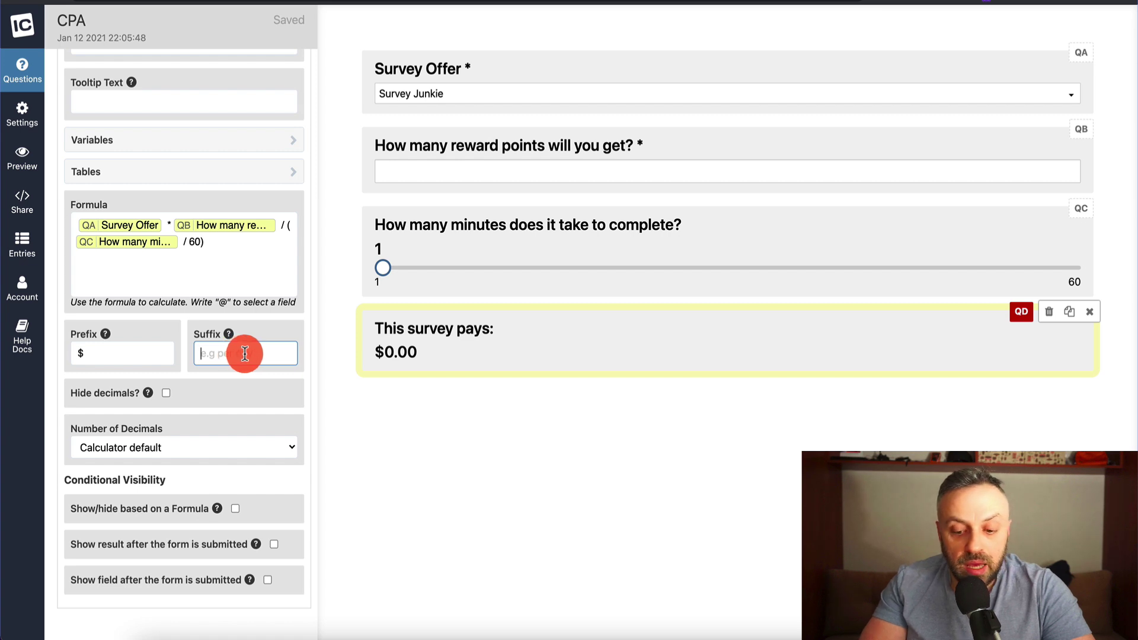
{"action": "type", "text": "per hour"}
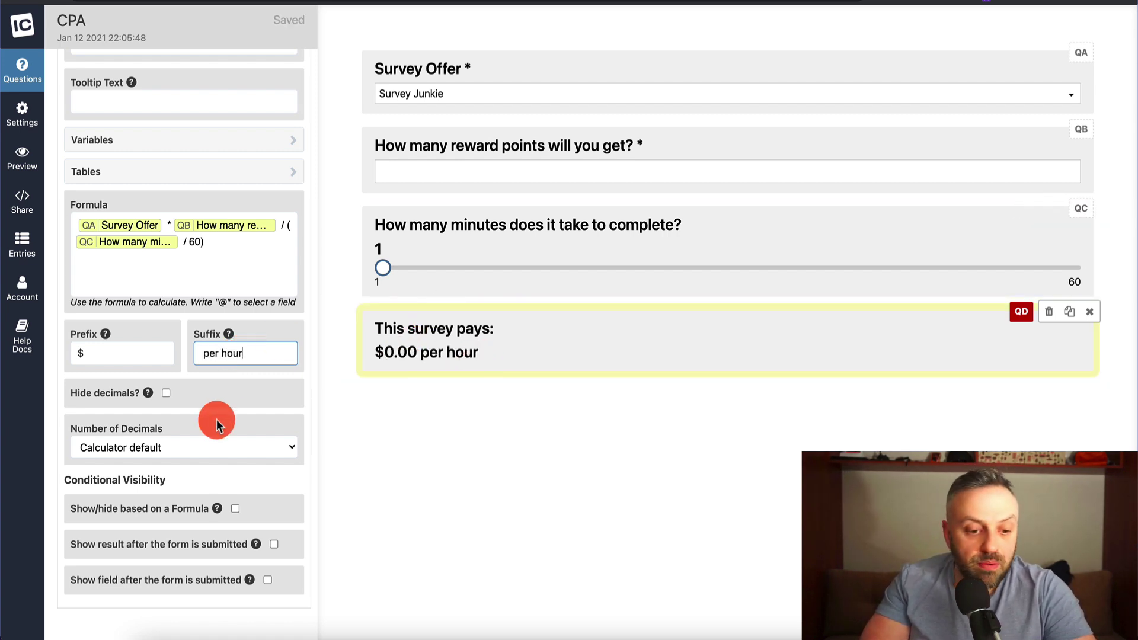
{"action": "scroll", "coordinate": [216, 420], "scroll_direction": "up", "scroll_amount": 4}
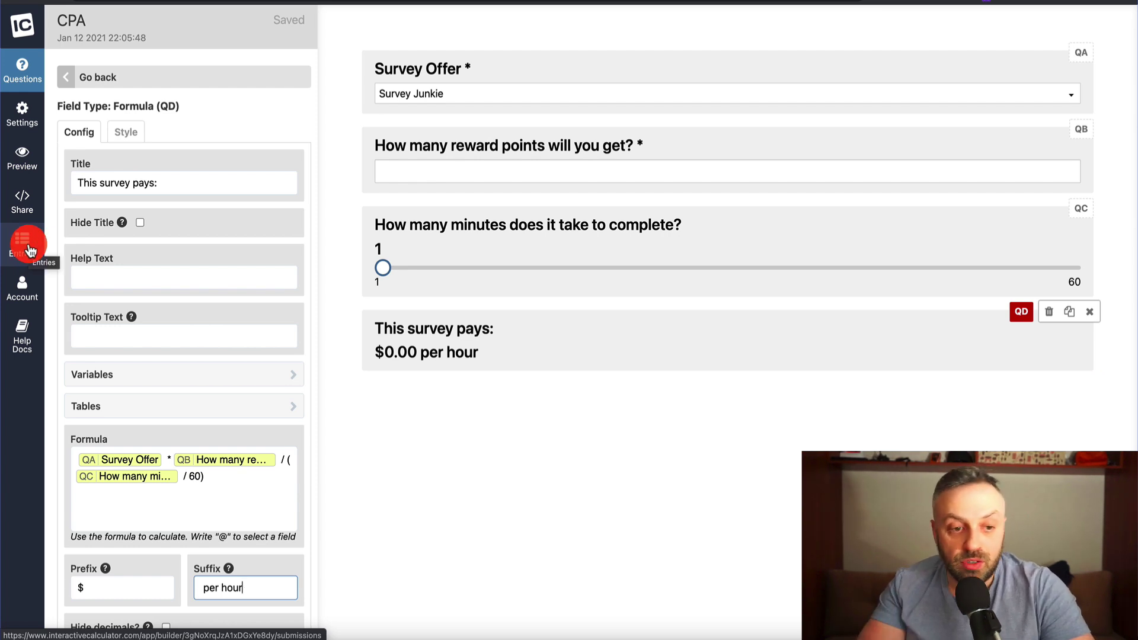
Open the calculator's share link and test it with 10 reward points, raising the minutes from 1 to the maximum of 60
{"action": "left_click", "coordinate": [19, 206]}
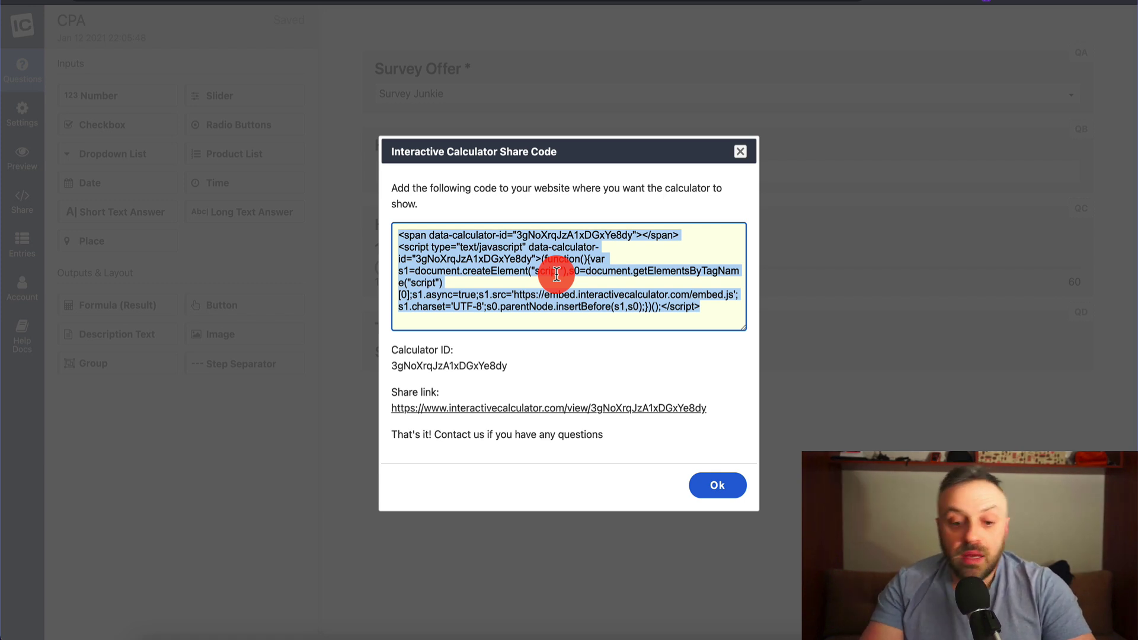
{"action": "left_click", "coordinate": [469, 408]}
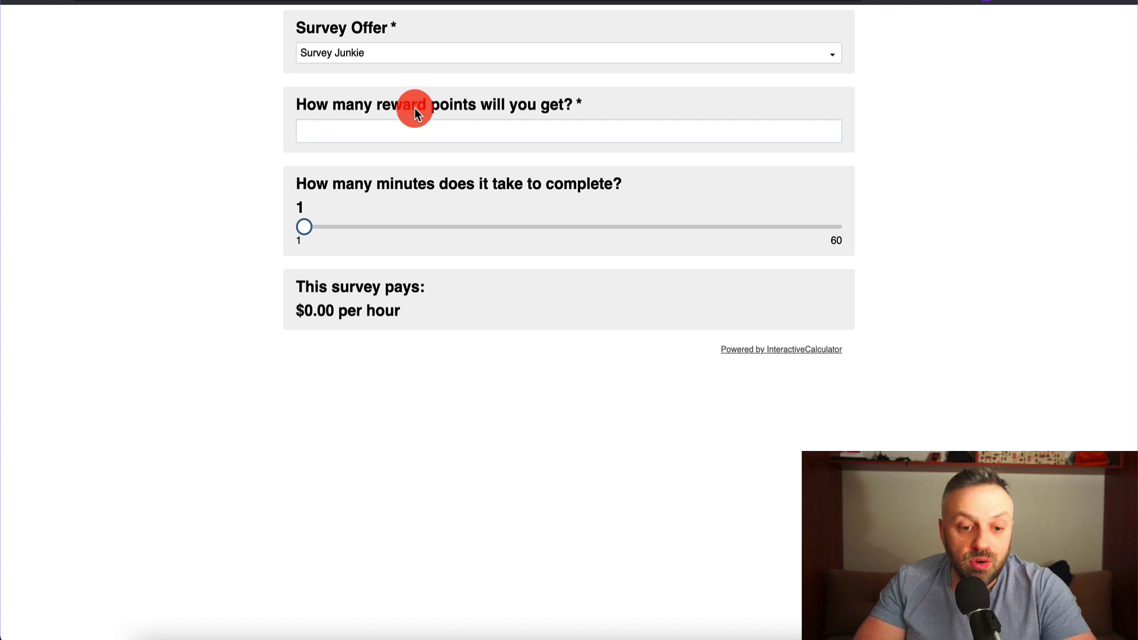
{"action": "left_click", "coordinate": [345, 132]}
{"action": "type", "text": "10"}
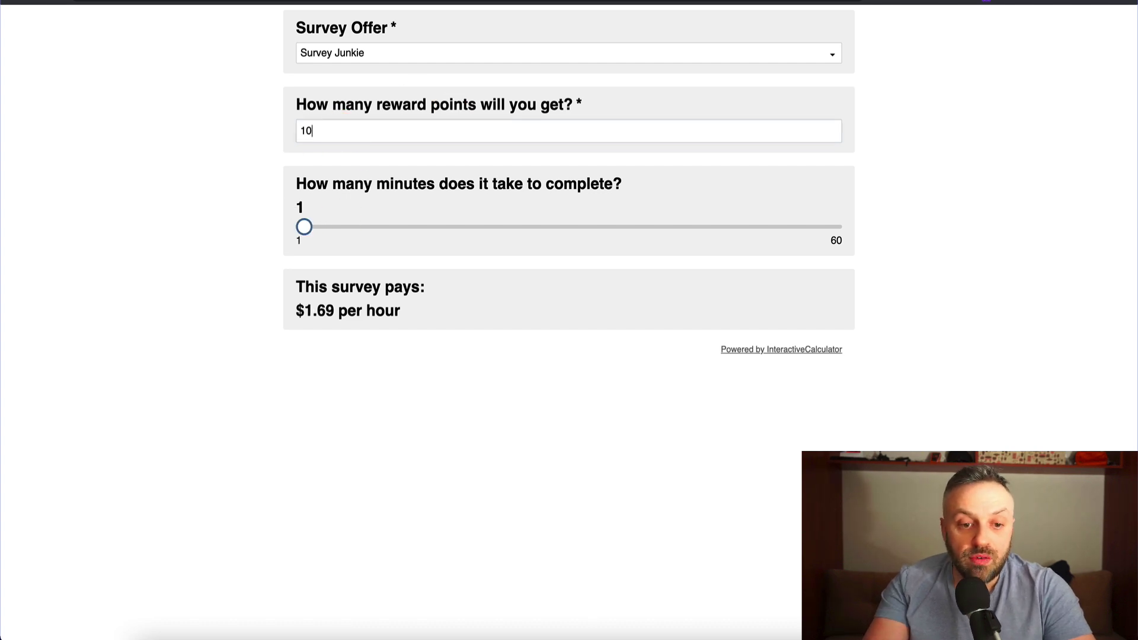
{"action": "left_click", "coordinate": [304, 227]}
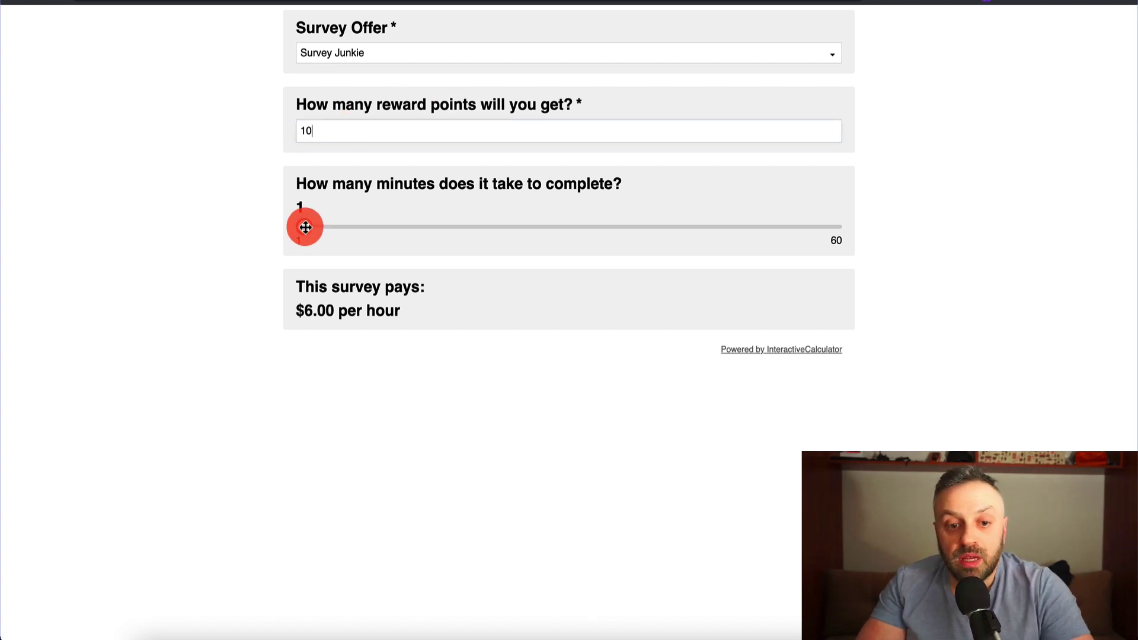
{"action": "left_click_drag", "start_coordinate": [305, 227], "coordinate": [910, 228]}
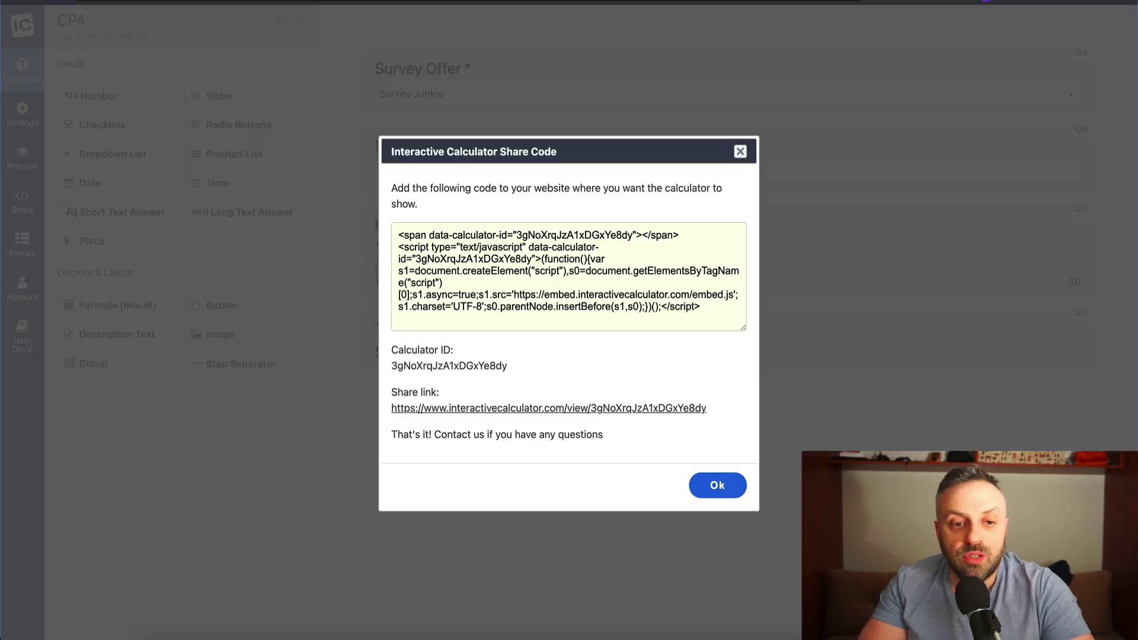
Return to the question editor, add a Description Text field below the formula result and title it "Next Steps"
{"action": "left_click", "coordinate": [24, 111]}
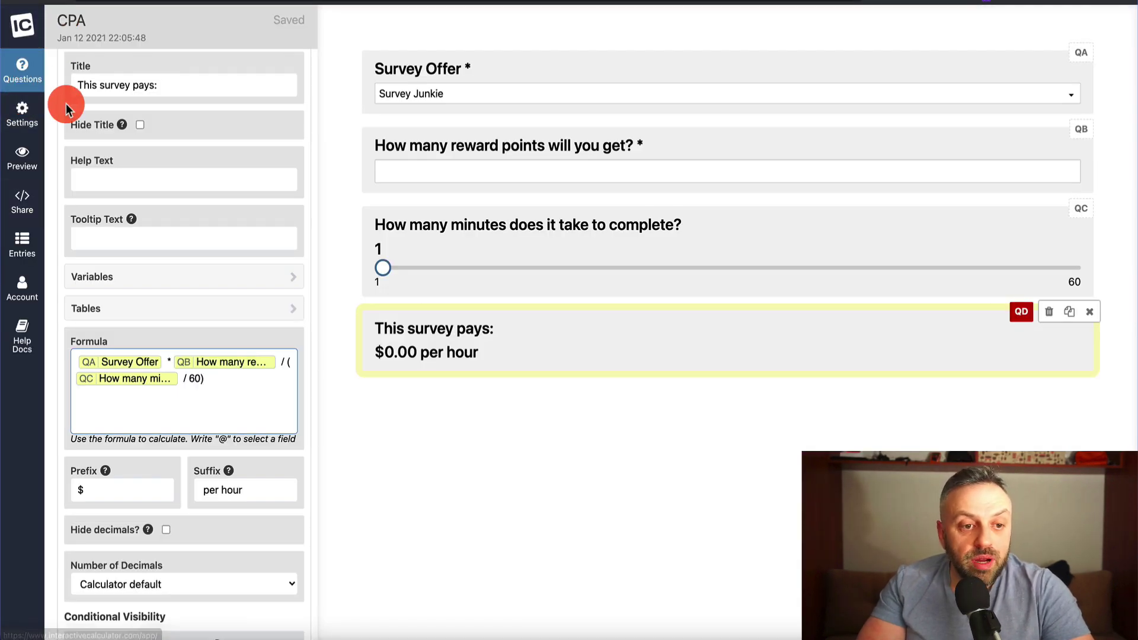
{"action": "left_click", "coordinate": [67, 82]}
{"action": "left_click", "coordinate": [134, 327]}
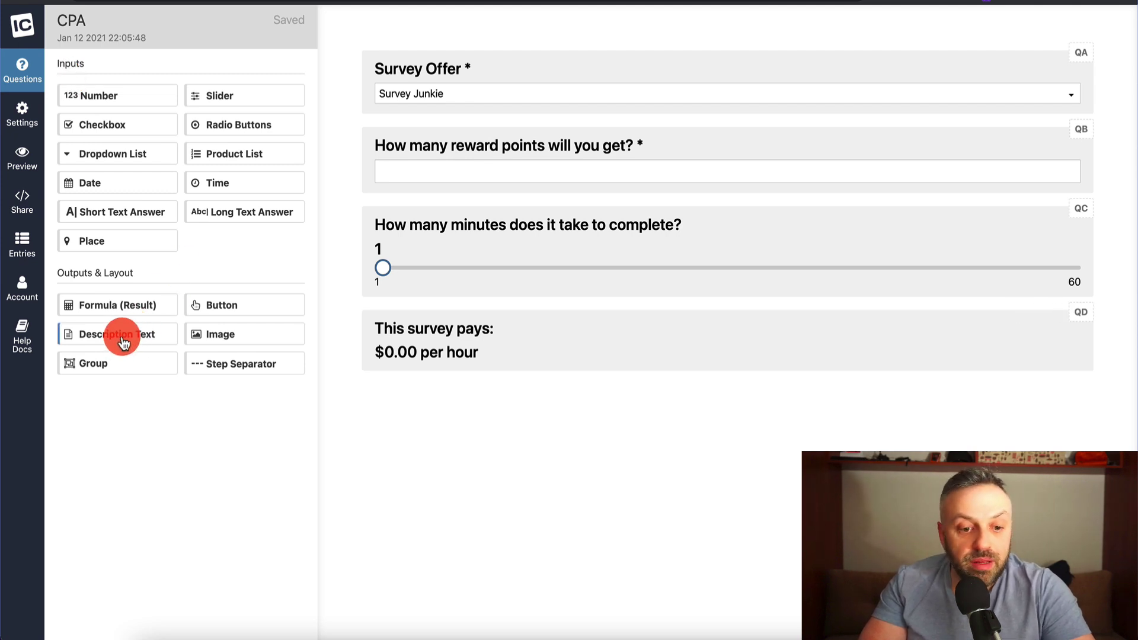
{"action": "left_click_drag", "start_coordinate": [123, 343], "coordinate": [513, 396]}
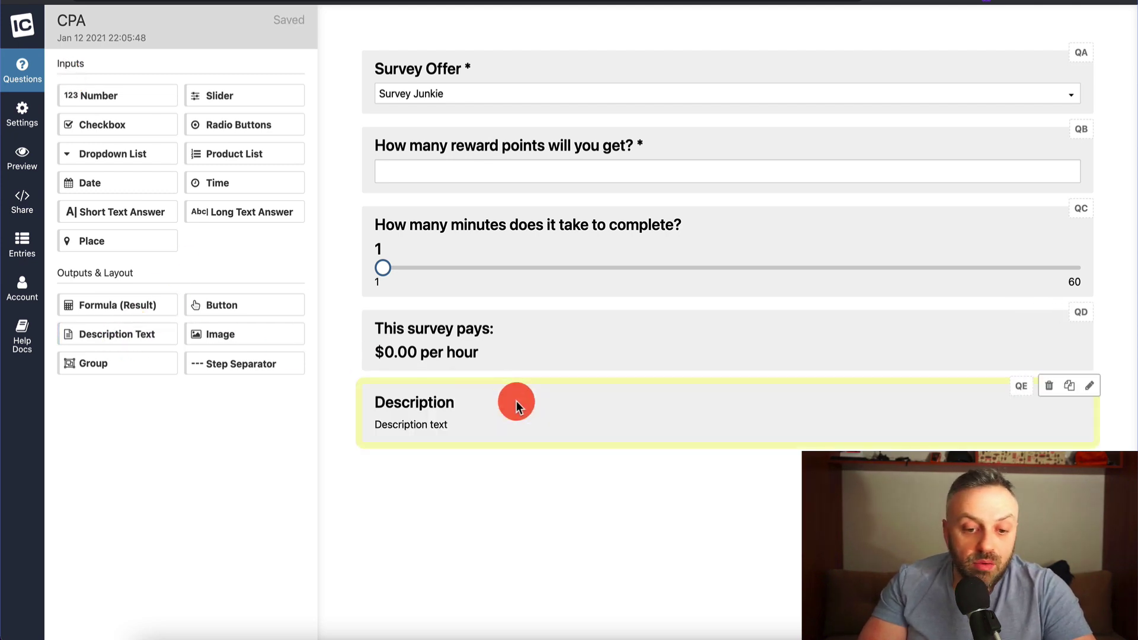
{"action": "left_click", "coordinate": [458, 415]}
{"action": "triple_click", "coordinate": [164, 183]}
{"action": "key", "text": "BackSpace"}
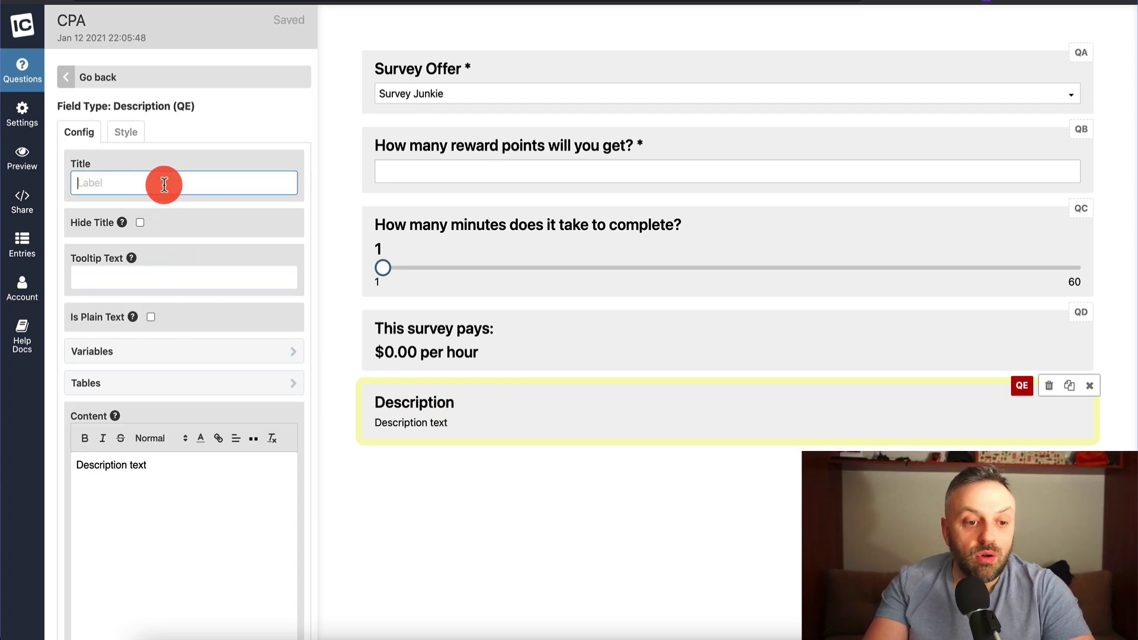
{"action": "type", "text": "Next Steps"}
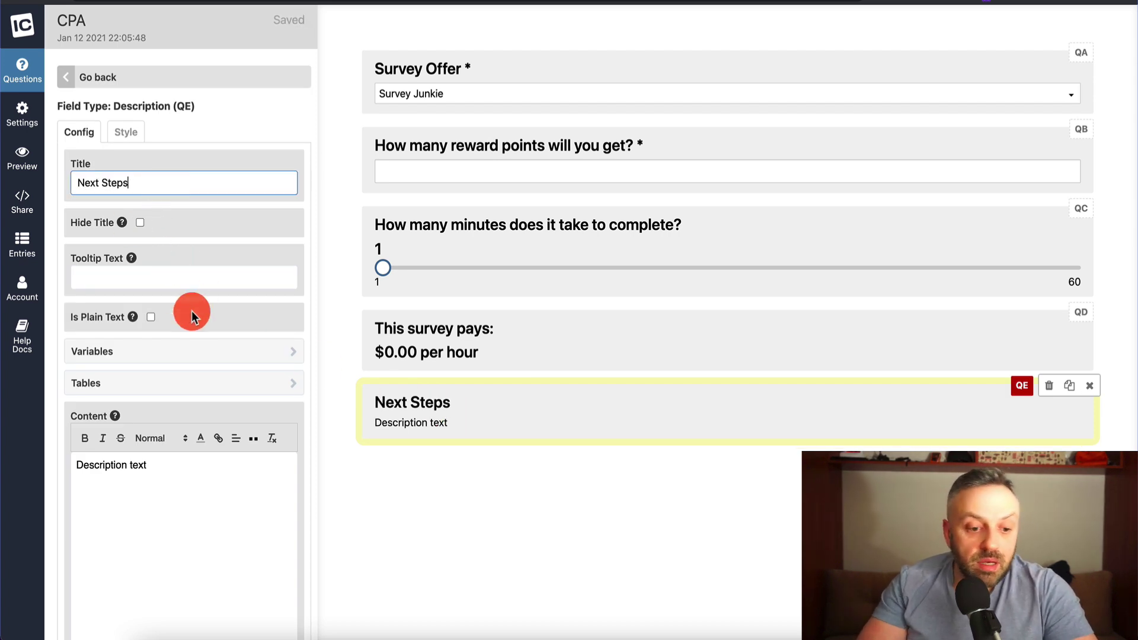
Replace the description content with "Are you ready to make money from Surveys?" and, below it, "Click here to sign up with Survey Junkie"
{"action": "left_click", "coordinate": [204, 492]}
{"action": "key", "text": "ctrl+a"}
{"action": "key", "text": "BackSpace"}
{"action": "type", "text": "Are"}
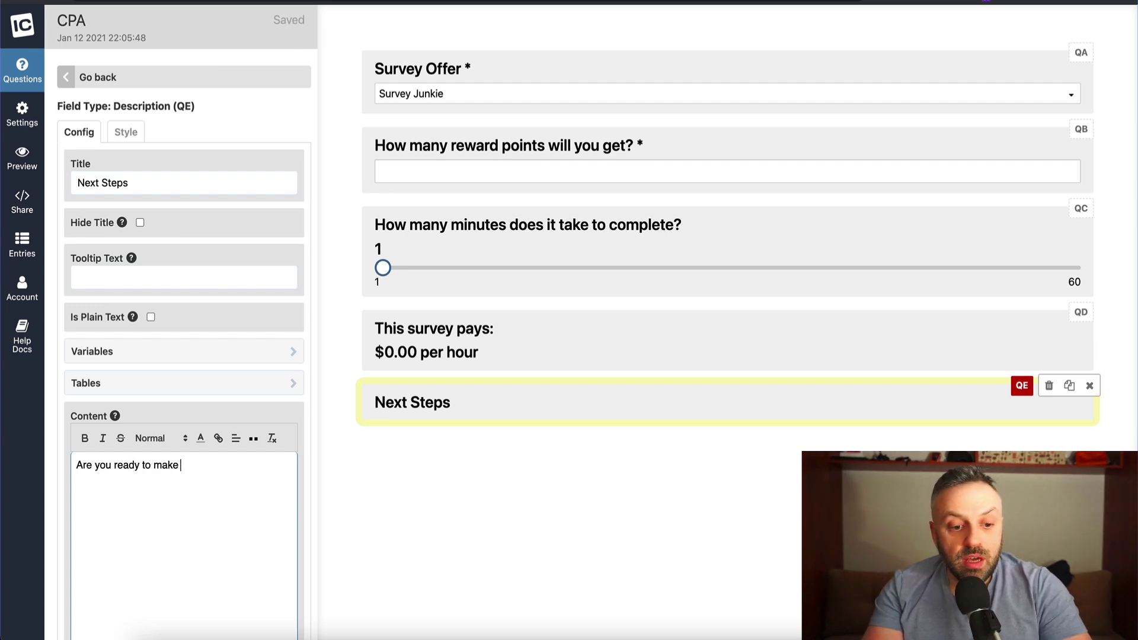
{"action": "type", "text": " you ready to make money from"}
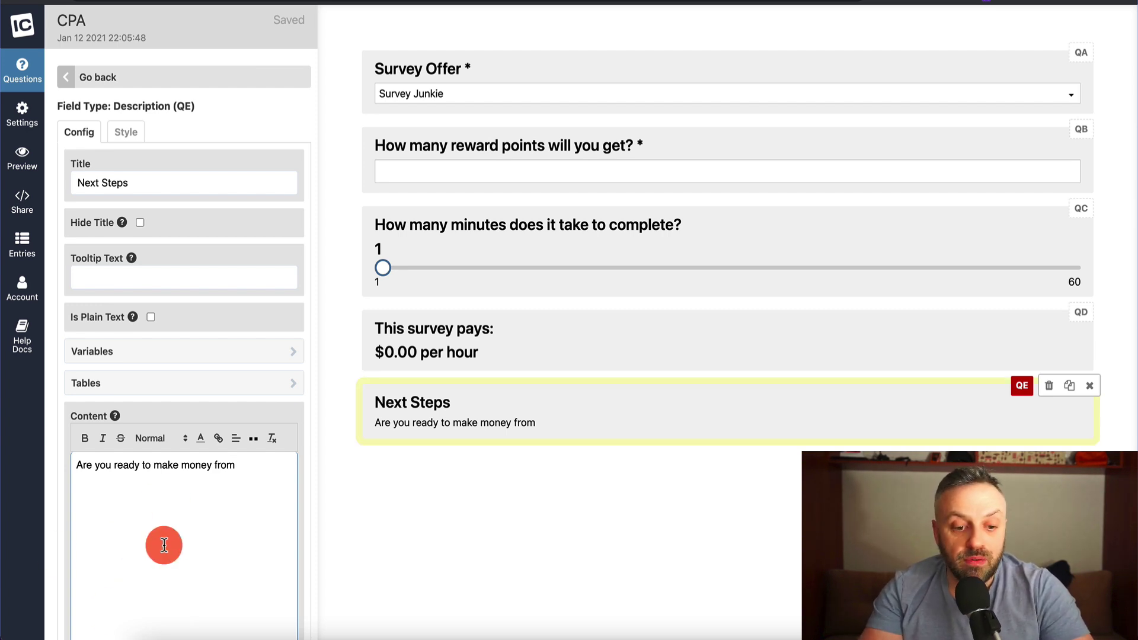
{"action": "type", "text": "CPA Survey"}
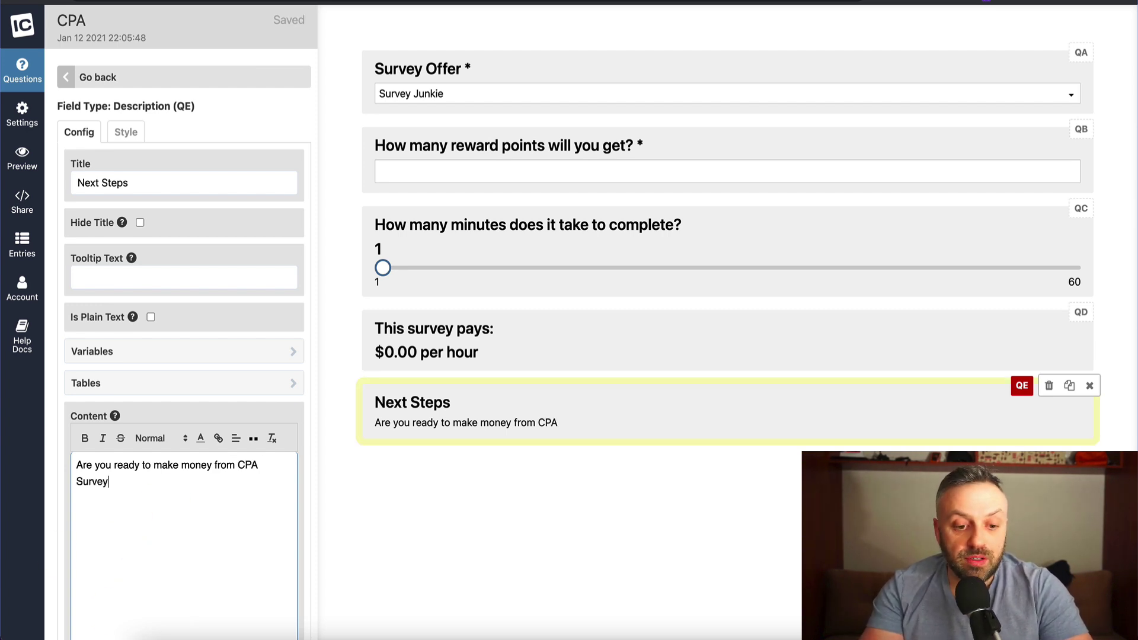
{"action": "type", "text": "Surveys?"}
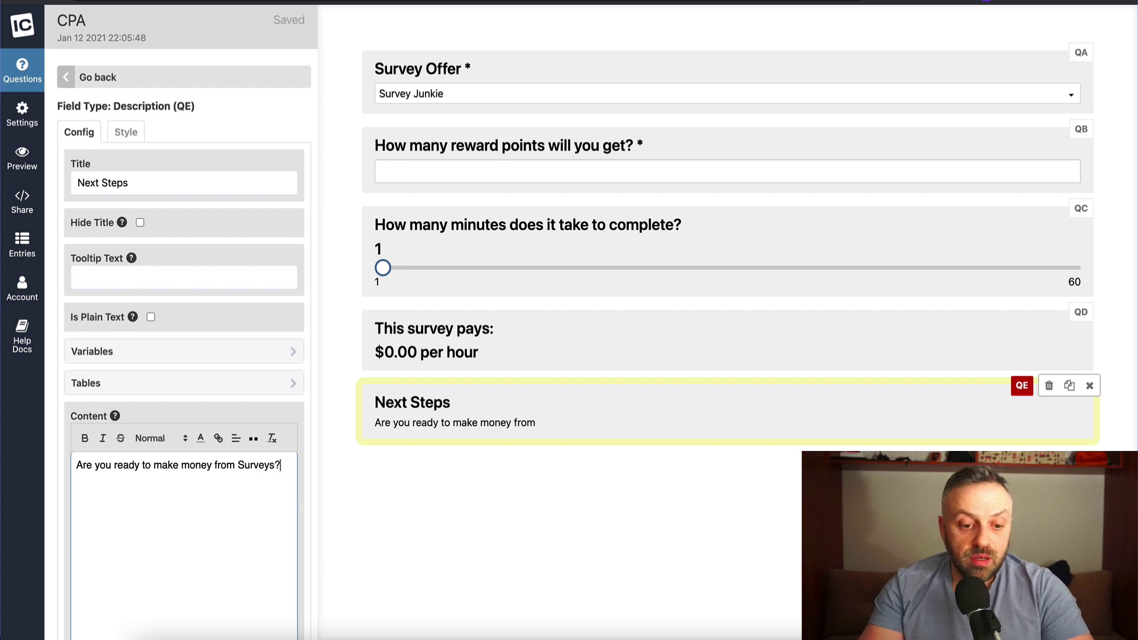
{"action": "type", "text": "Click here to sign up with S"}
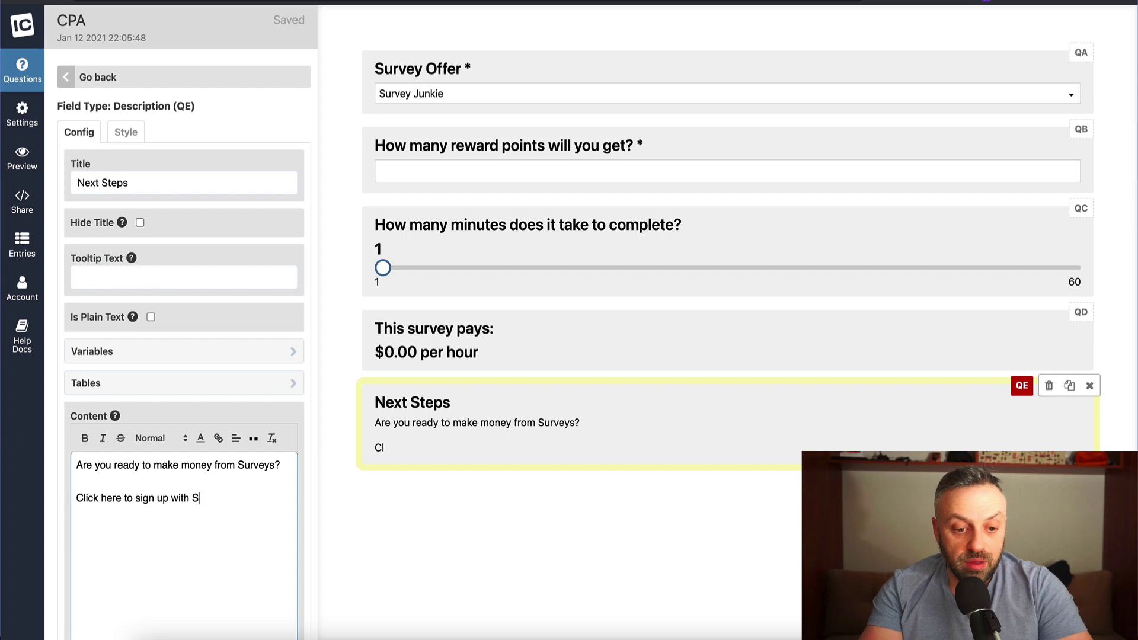
{"action": "type", "text": "Junkie"}
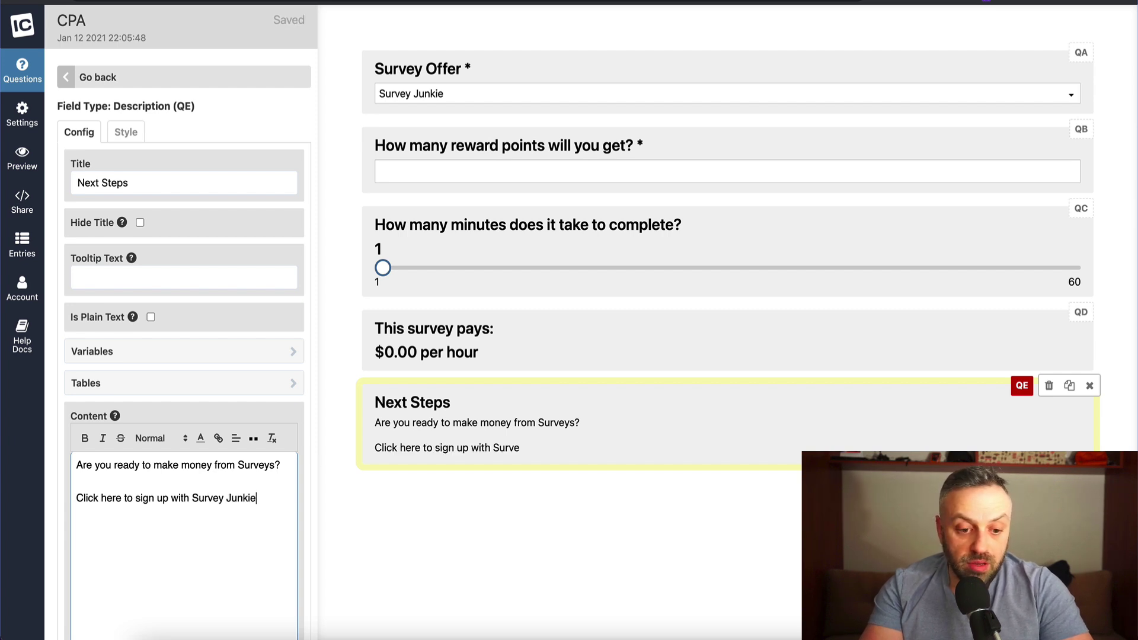
{"action": "key", "text": "shift+alt+Left"}
{"action": "key", "text": "shift+alt+Left"}
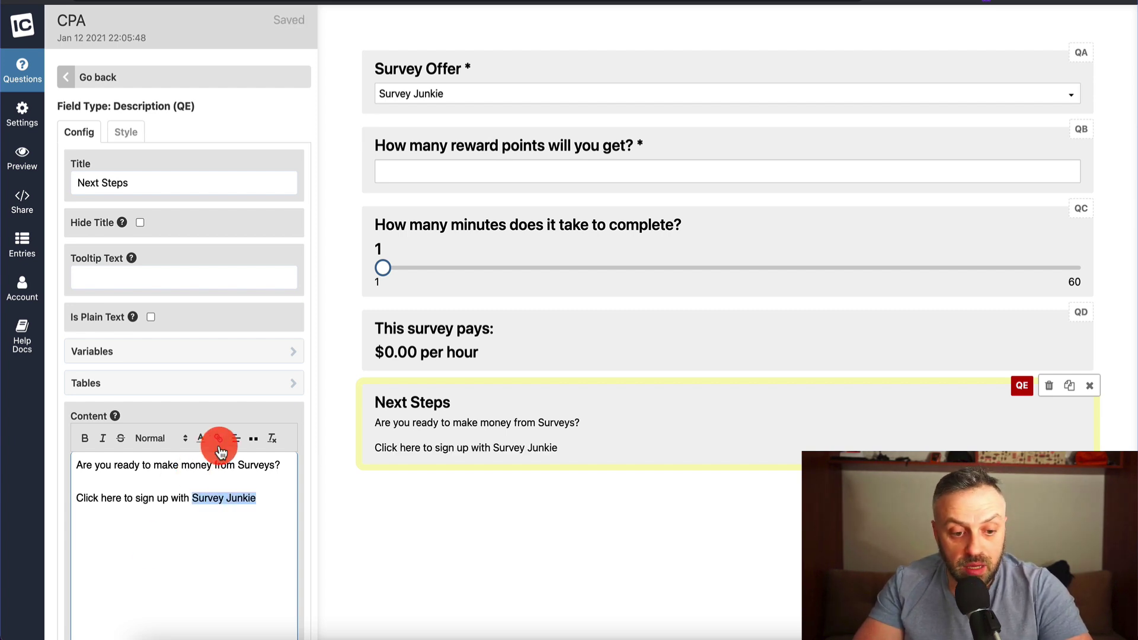
{"action": "left_click", "coordinate": [220, 447]}
{"action": "left_click", "coordinate": [175, 503]}
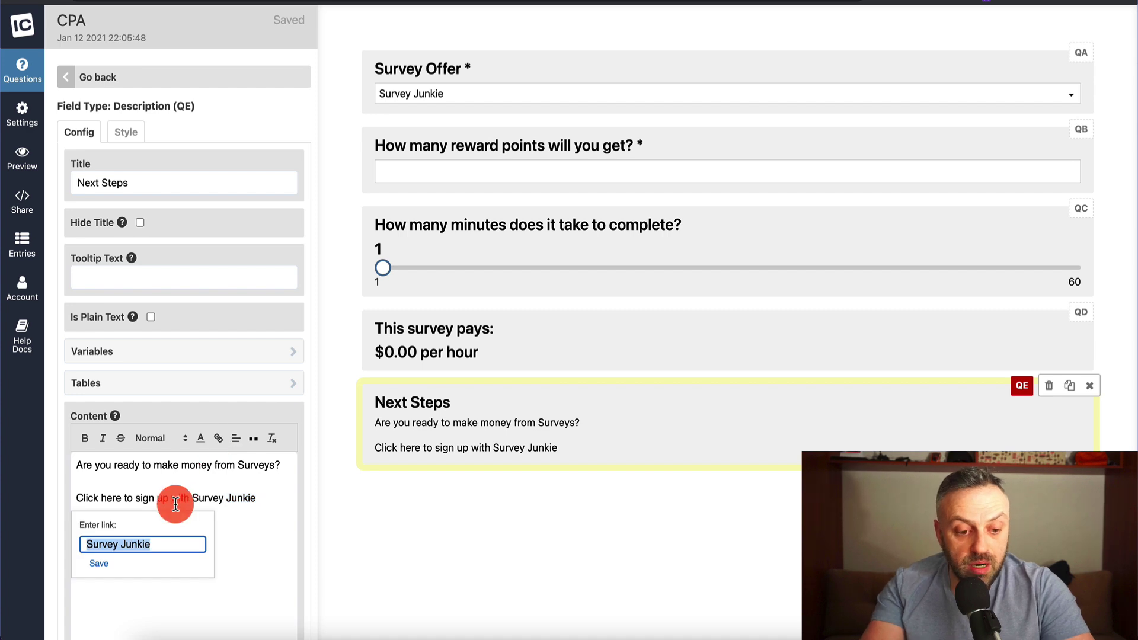
{"action": "type", "text": "https://news.com"}
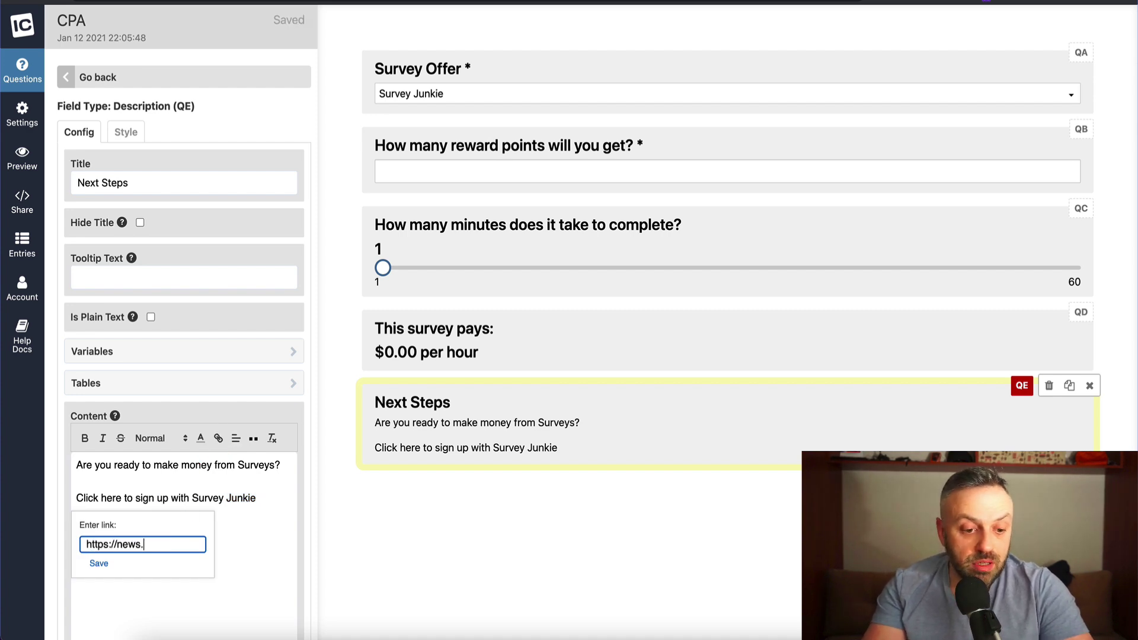
{"action": "left_click", "coordinate": [100, 568]}
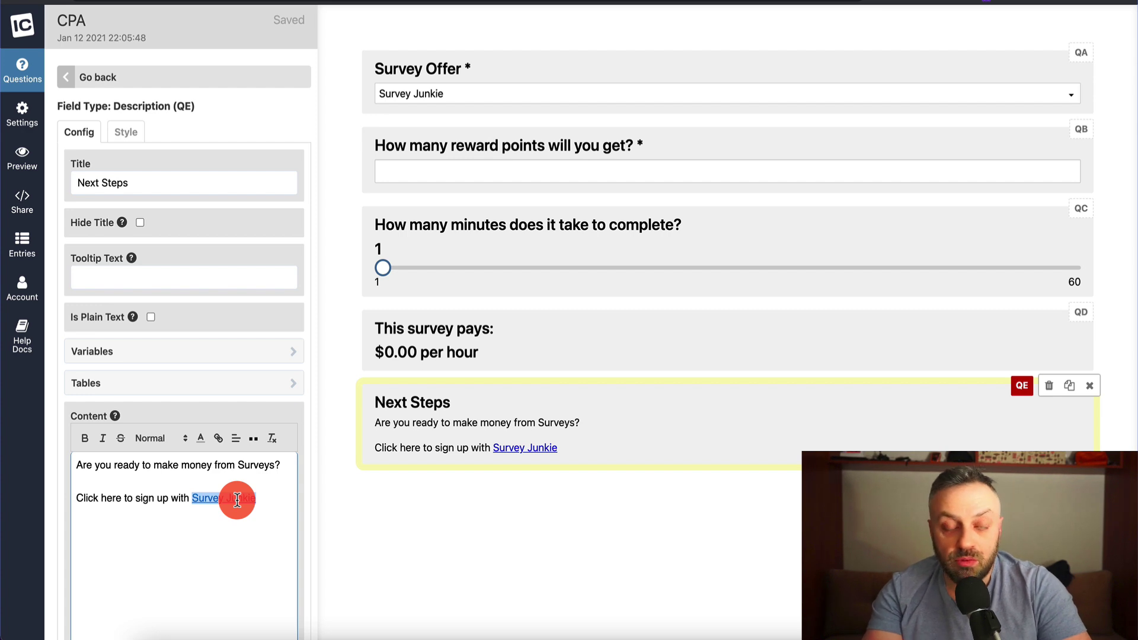
Duplicate the Survey Junkie sign-up line below itself and change the copy to "Click here to sign up with Vindale Research"
{"action": "left_click_drag", "start_coordinate": [237, 499], "coordinate": [287, 498]}
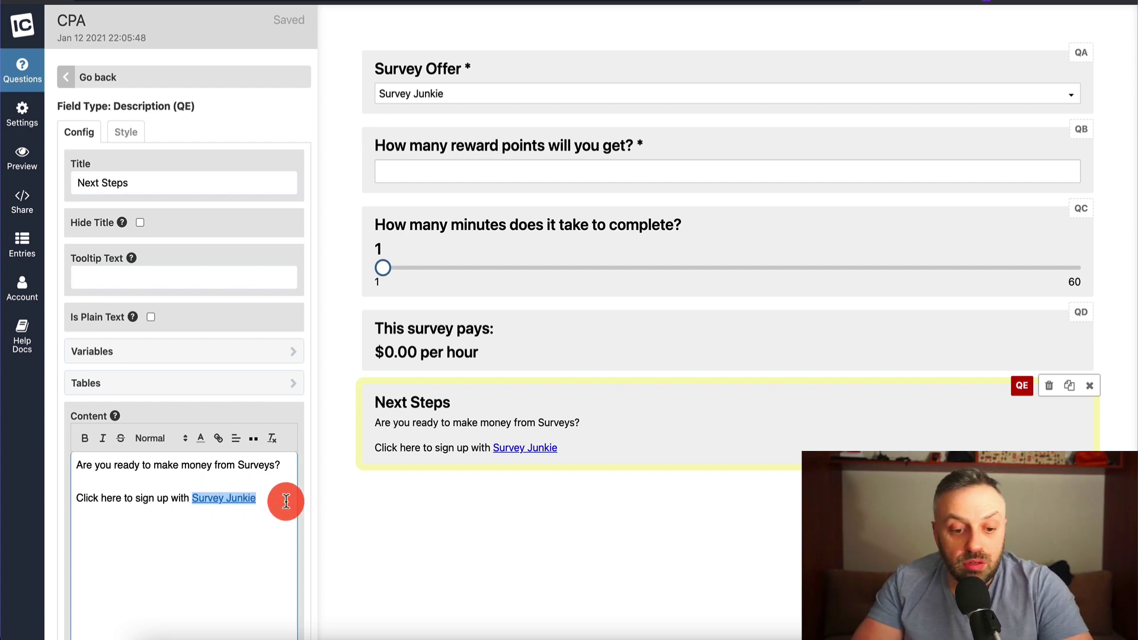
{"action": "triple_click", "coordinate": [255, 501]}
{"action": "key", "text": "ctrl+c"}
{"action": "left_click", "coordinate": [256, 501]}
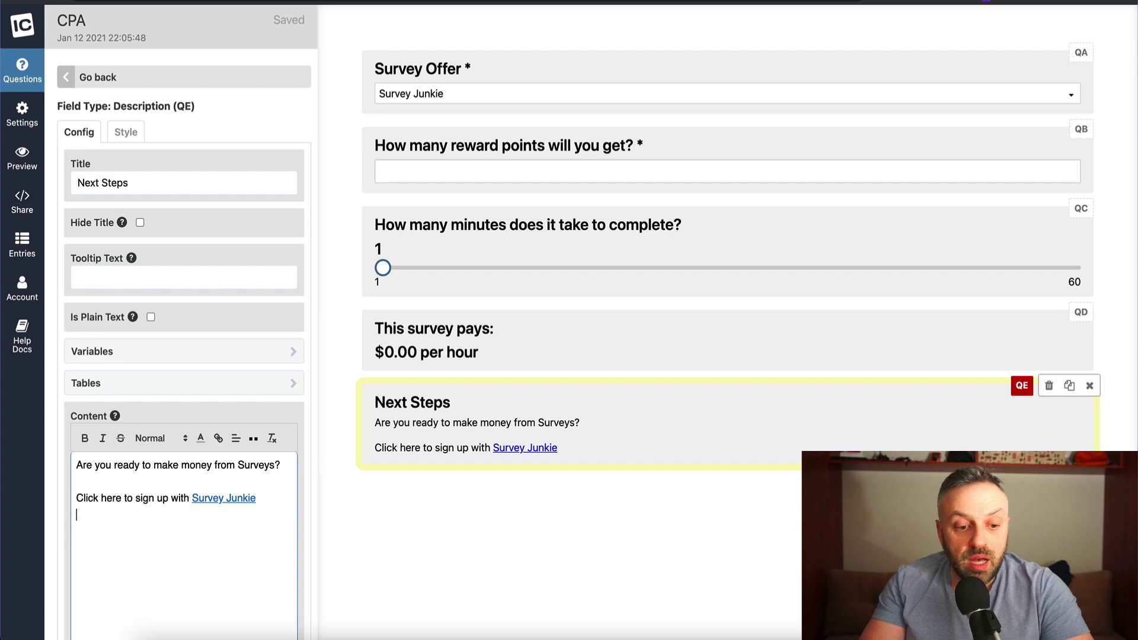
{"action": "key", "text": "Return"}
{"action": "key", "text": "ctrl+v"}
{"action": "key", "text": "BackSpace"}
{"action": "key", "text": "BackSpace"}
{"action": "key", "text": "BackSpace"}
{"action": "key", "text": "BackSpace"}
{"action": "key", "text": "BackSpace"}
{"action": "key", "text": "BackSpace"}
{"action": "key", "text": "BackSpace"}
{"action": "key", "text": "BackSpace"}
{"action": "key", "text": "BackSpace"}
{"action": "key", "text": "BackSpace"}
{"action": "key", "text": "BackSpace"}
{"action": "key", "text": "BackSpace"}
{"action": "key", "text": "BackSpace"}
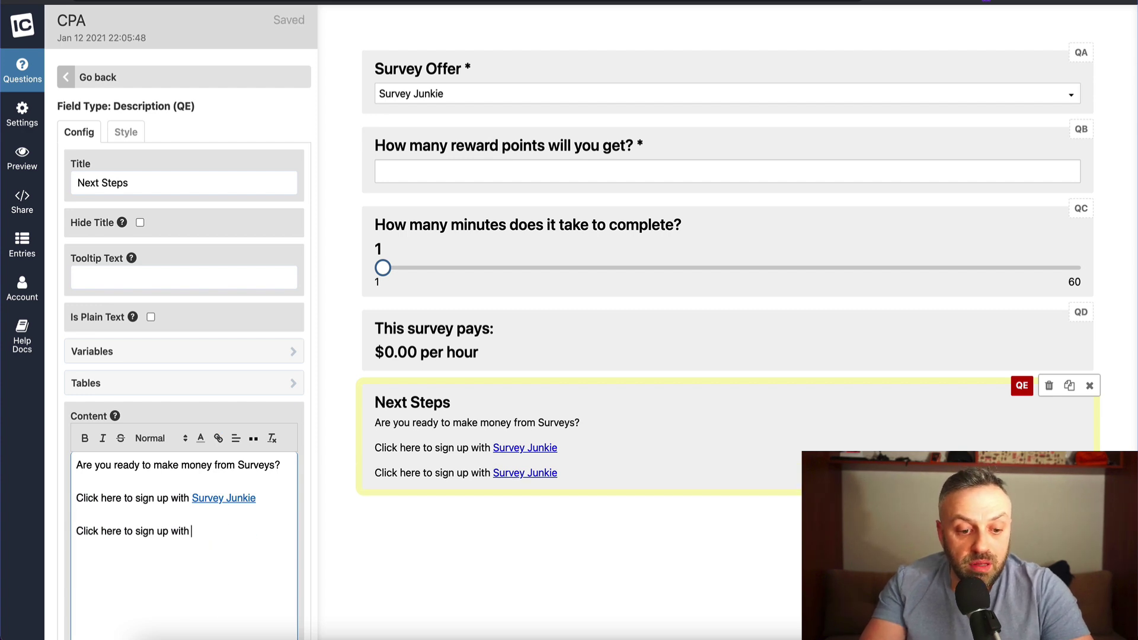
{"action": "type", "text": "Vindale Research"}
{"action": "key", "text": "ctrl+shift+Left"}
{"action": "key", "text": "ctrl+shift+Left"}
{"action": "left_click", "coordinate": [200, 439]}
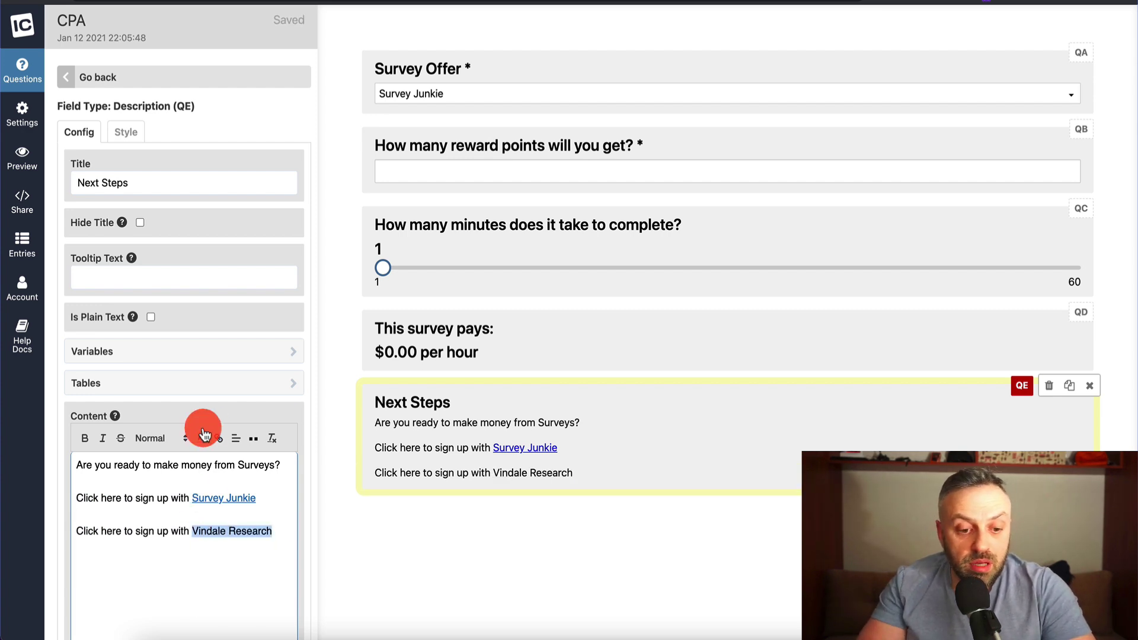
{"action": "left_click", "coordinate": [217, 438]}
{"action": "type", "text": "http"}
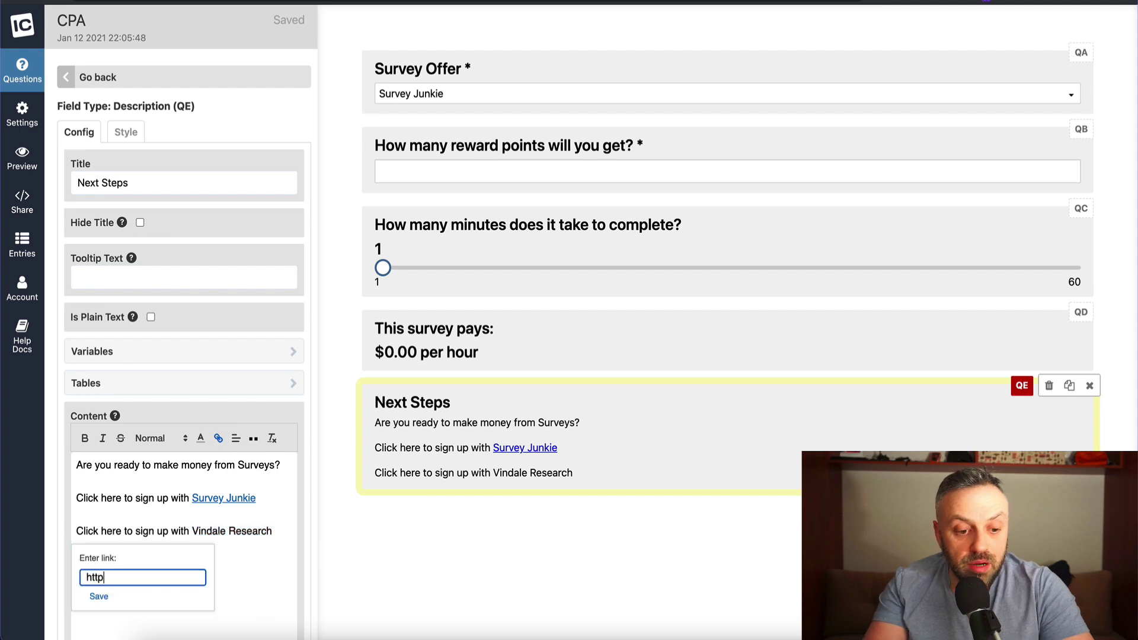
{"action": "type", "text": "s://google.co"}
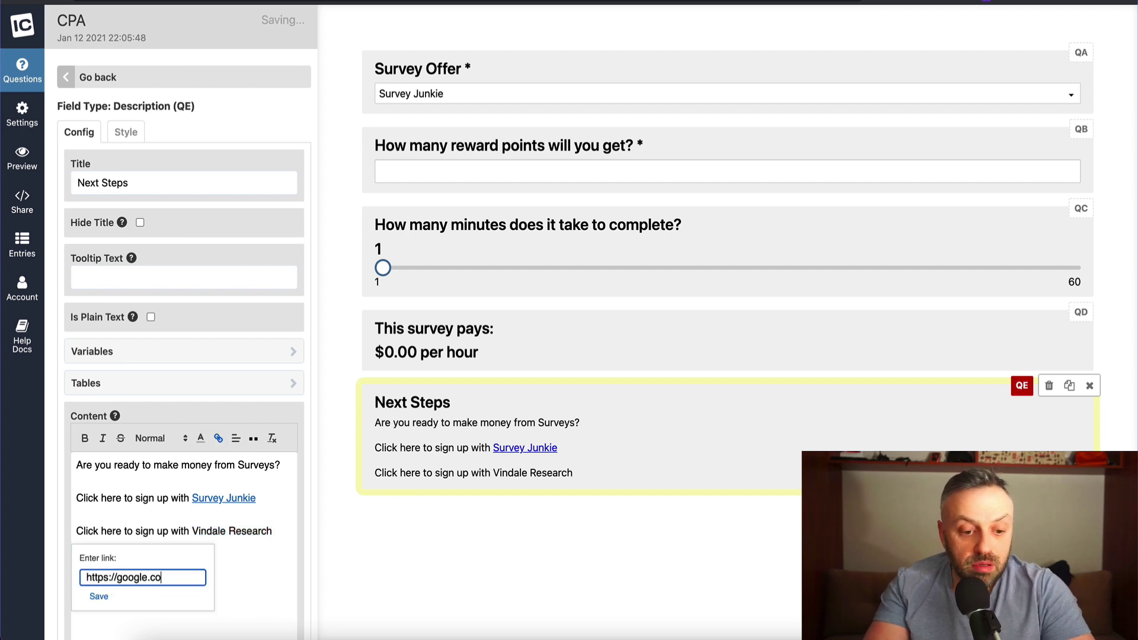
{"action": "type", "text": "m"}
{"action": "key", "text": "Return"}
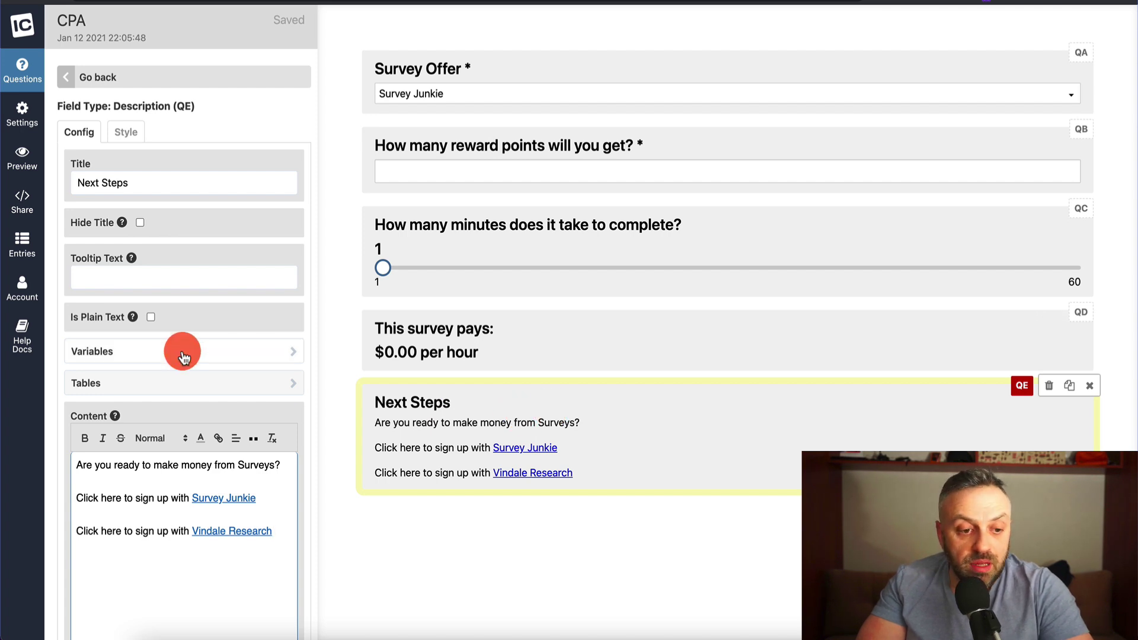
Preview the calculator and test it with Vindale Research, 10 reward points and 30 minutes
{"action": "left_click", "coordinate": [24, 165]}
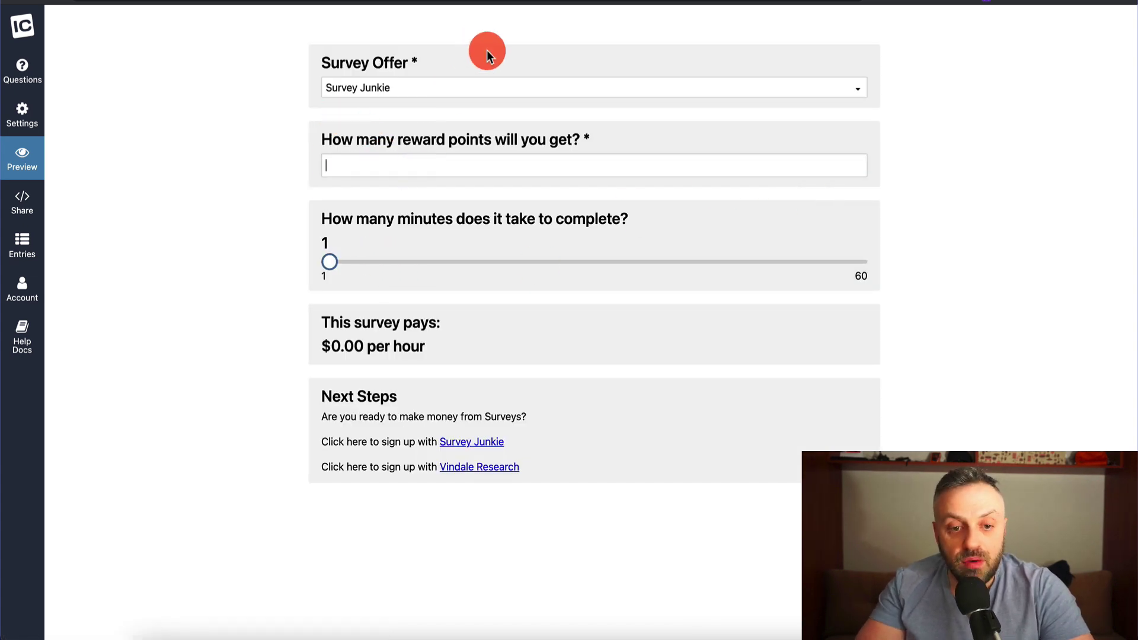
{"action": "left_click", "coordinate": [489, 88]}
{"action": "left_click", "coordinate": [466, 171]}
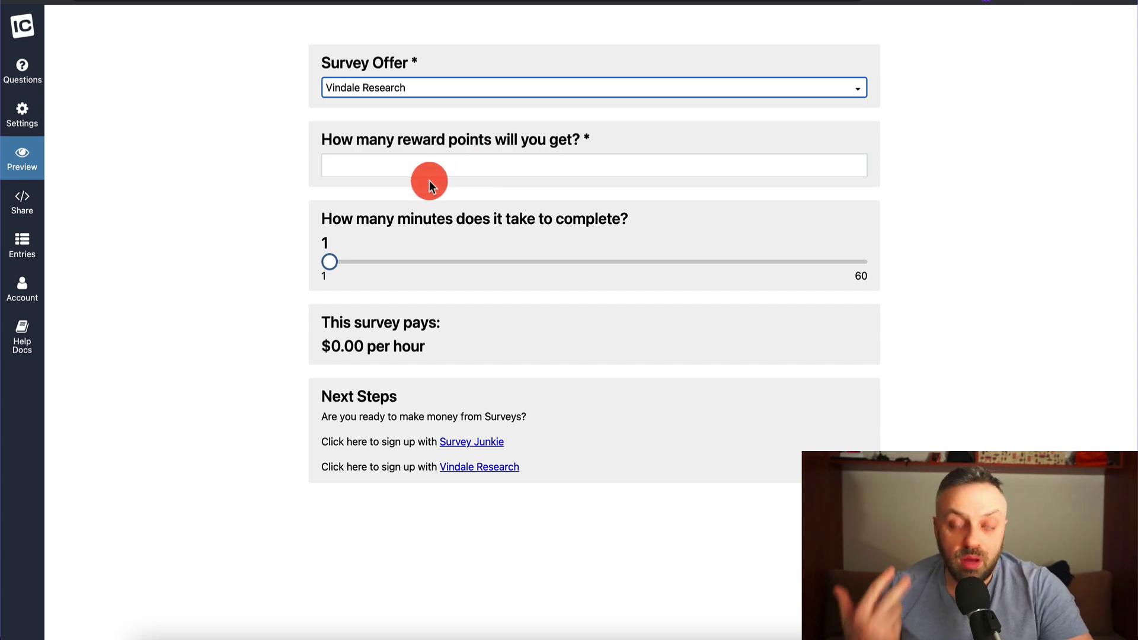
{"action": "left_click", "coordinate": [427, 168]}
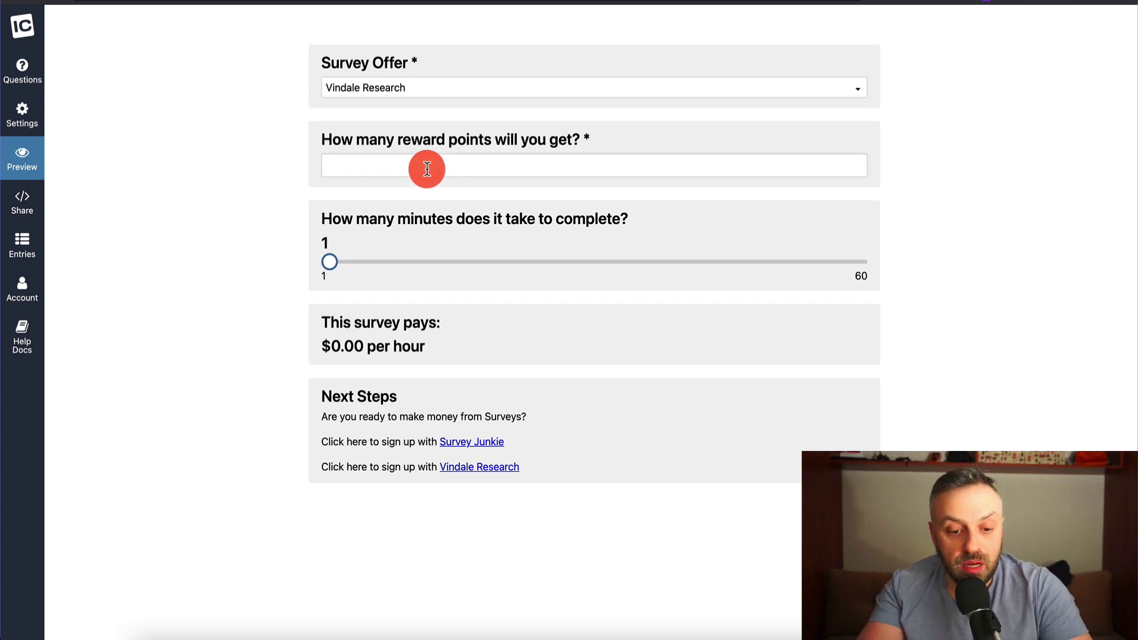
{"action": "type", "text": "10"}
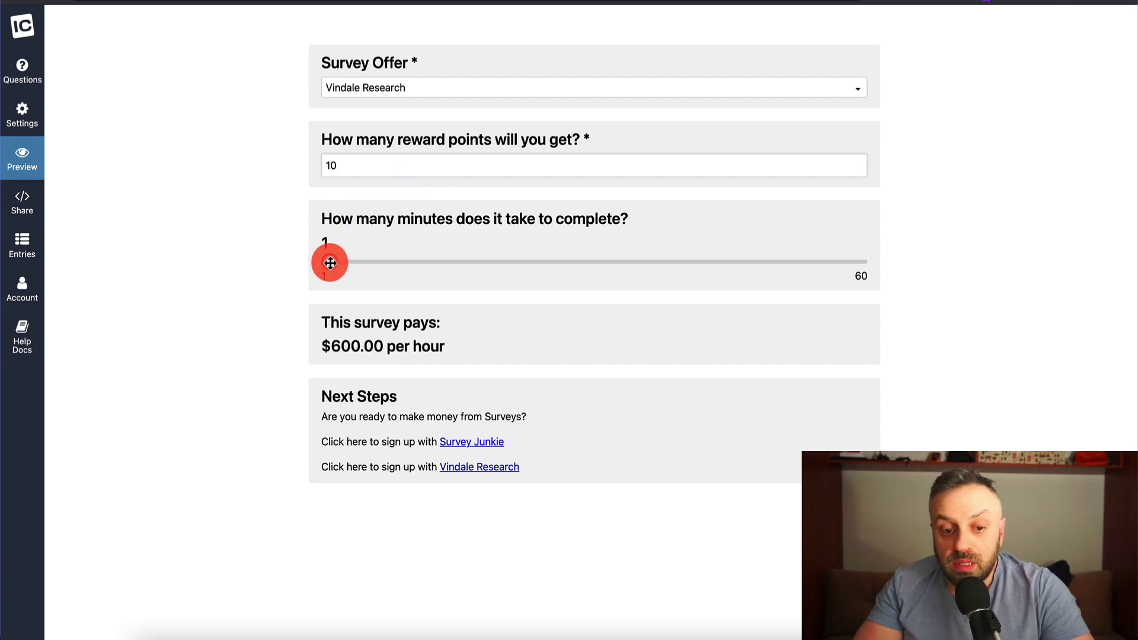
{"action": "left_click_drag", "start_coordinate": [330, 262], "coordinate": [590, 260]}
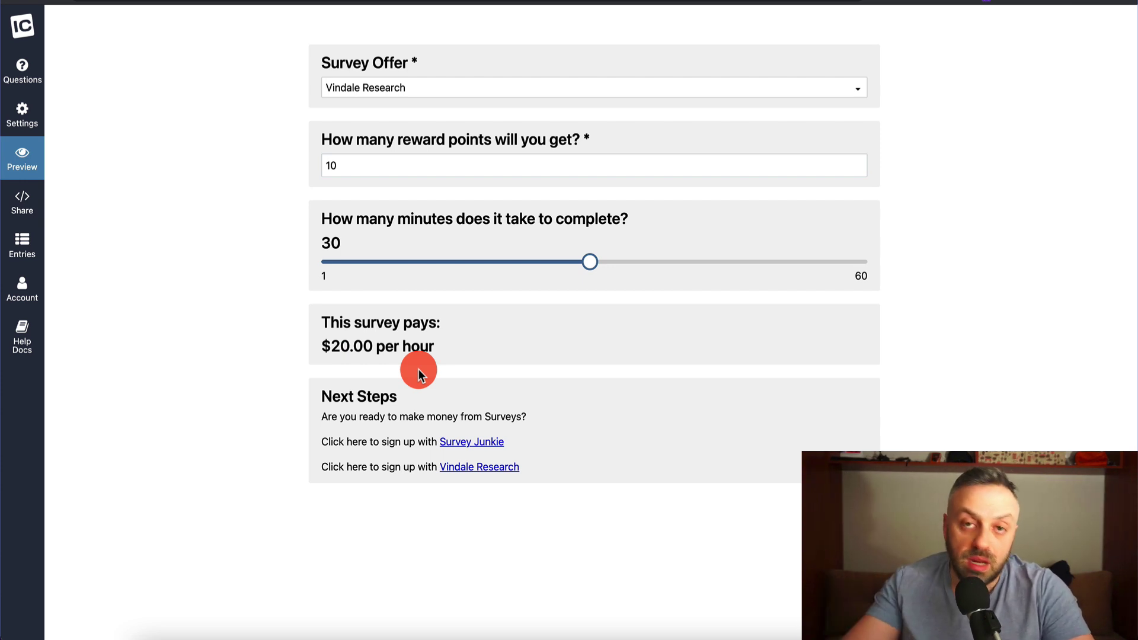
Test the hourly payout at 1 minute and again at 30 minutes
{"action": "left_click_drag", "start_coordinate": [573, 265], "coordinate": [258, 268]}
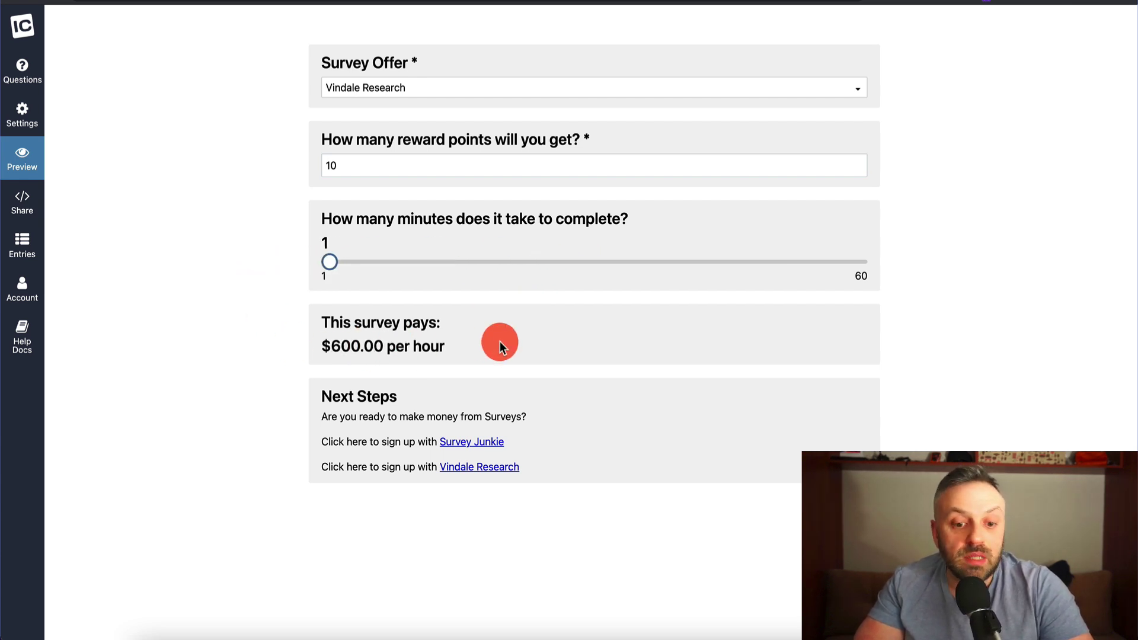
{"action": "left_click_drag", "start_coordinate": [330, 263], "coordinate": [610, 261]}
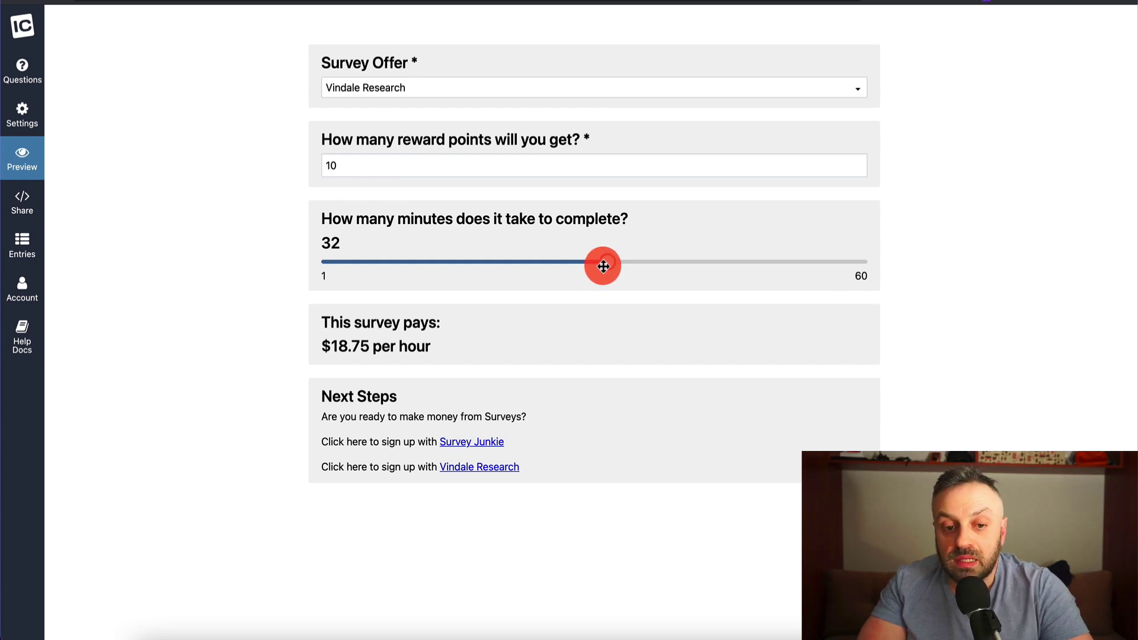
{"action": "left_click_drag", "start_coordinate": [603, 267], "coordinate": [592, 269]}
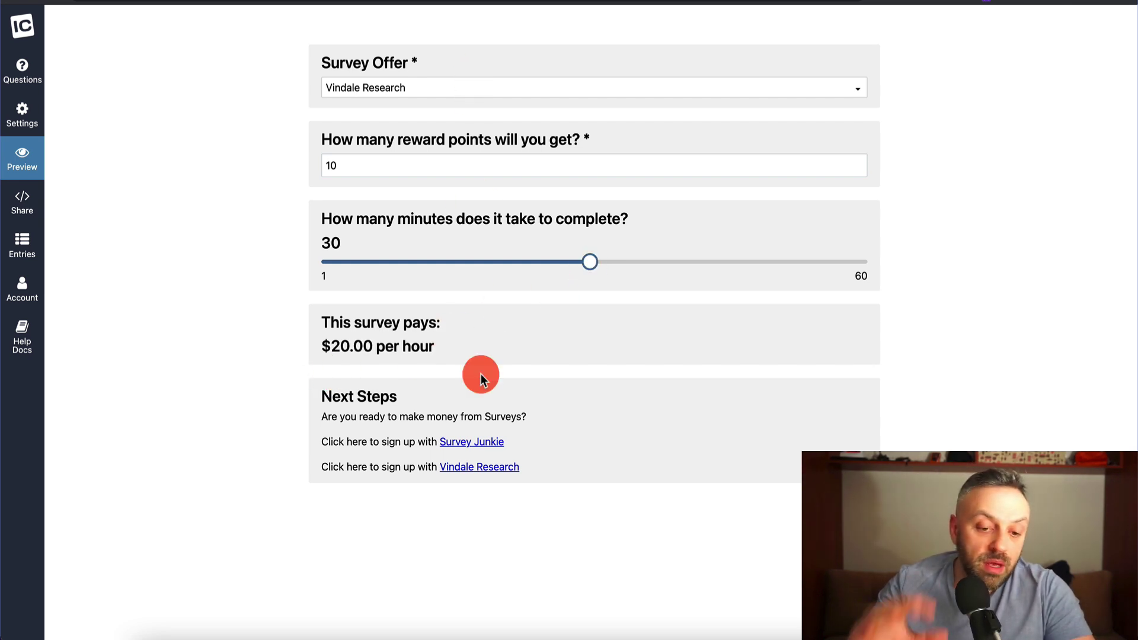
Open the Survey Offer choices in the preview and highlight Survey Junkie without selecting it
{"action": "left_click", "coordinate": [482, 92]}
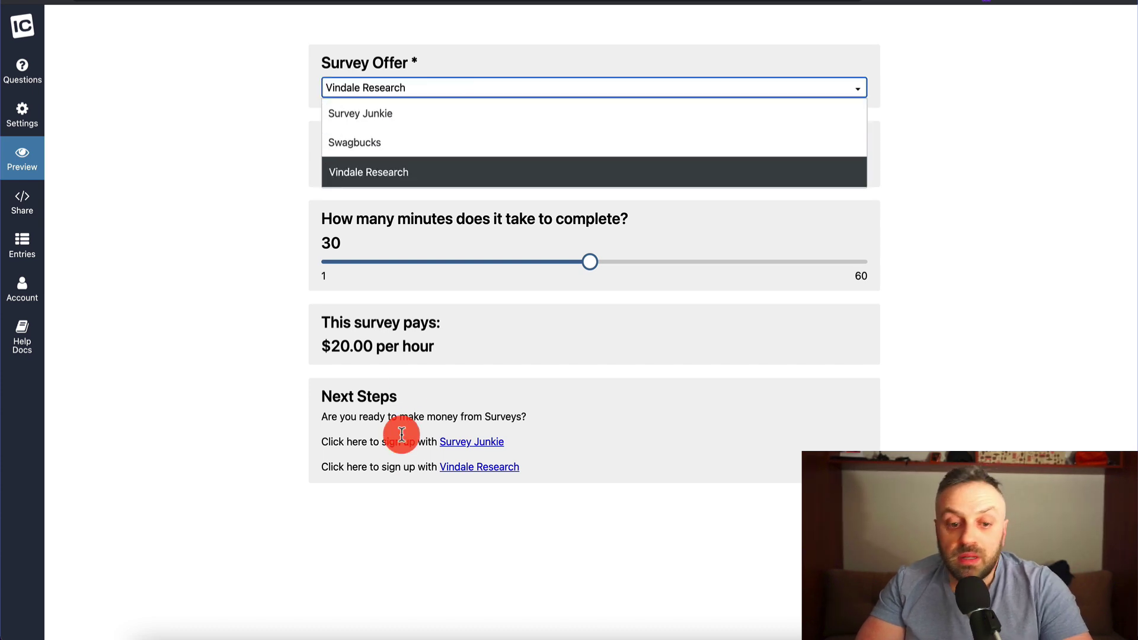
{"action": "key", "text": "Up"}
{"action": "key", "text": "Up"}
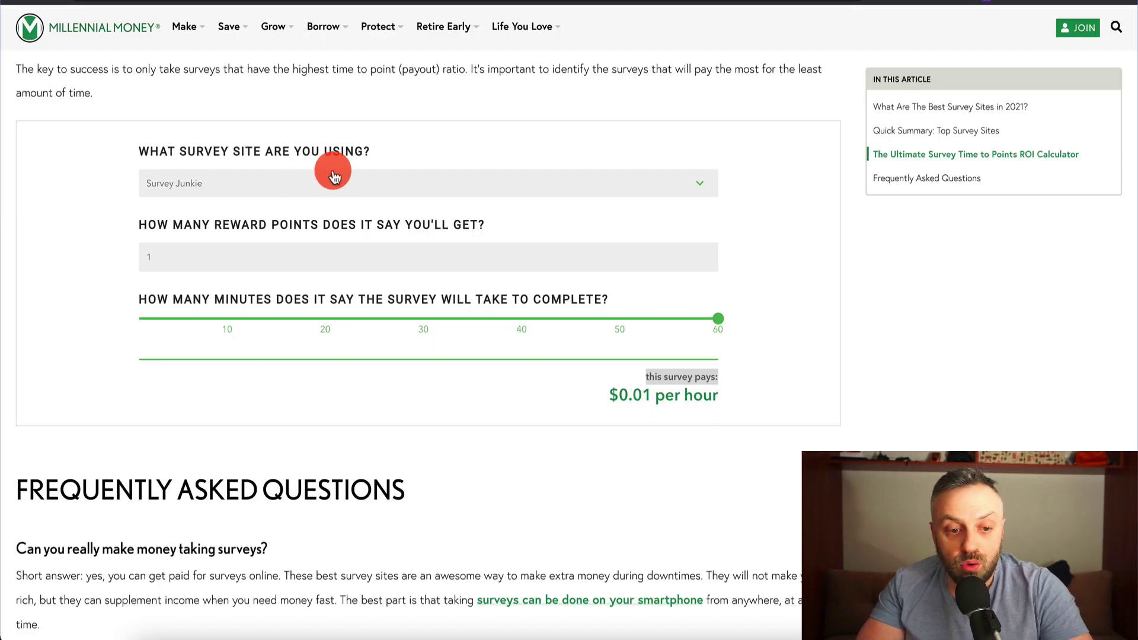
Switch to the Millennial Money survey calculator and check the hourly payout for Pinecone Research, InboxDollars and MyPoints
{"action": "left_click", "coordinate": [331, 186]}
{"action": "left_click", "coordinate": [318, 148]}
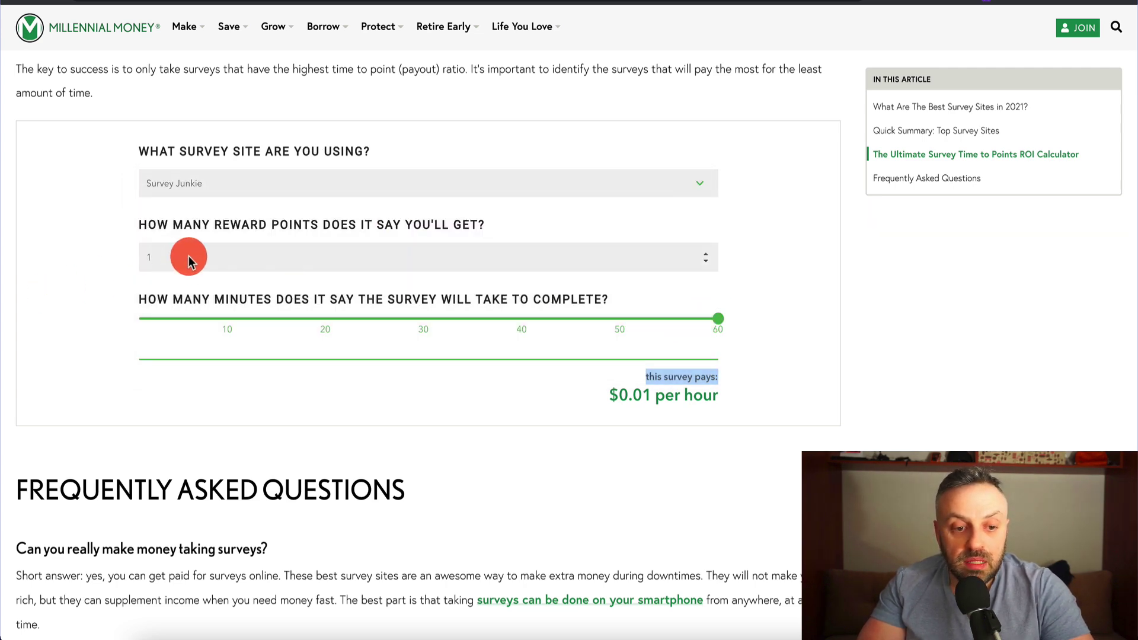
{"action": "left_click", "coordinate": [217, 191]}
{"action": "left_click", "coordinate": [212, 230]}
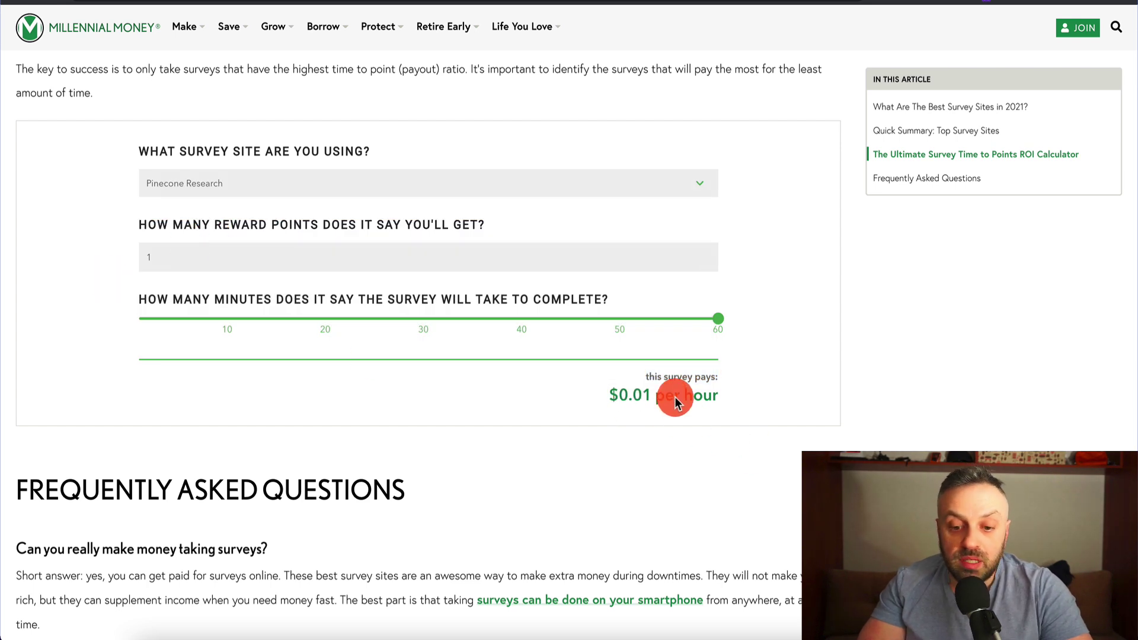
{"action": "left_click", "coordinate": [148, 262]}
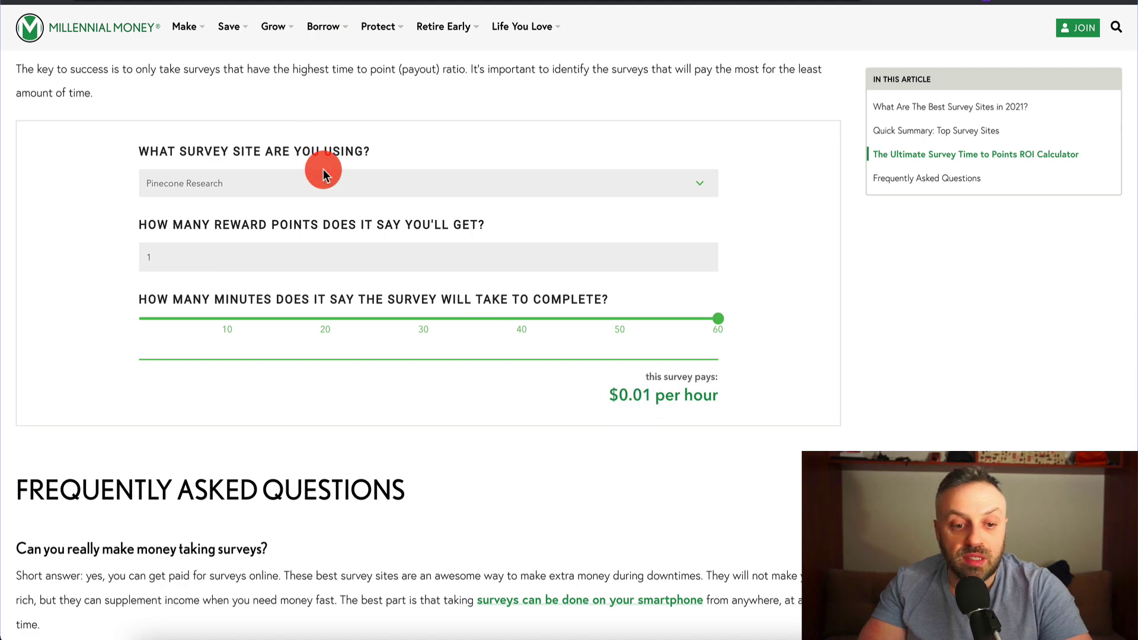
{"action": "left_click", "coordinate": [327, 189]}
{"action": "left_click", "coordinate": [321, 201]}
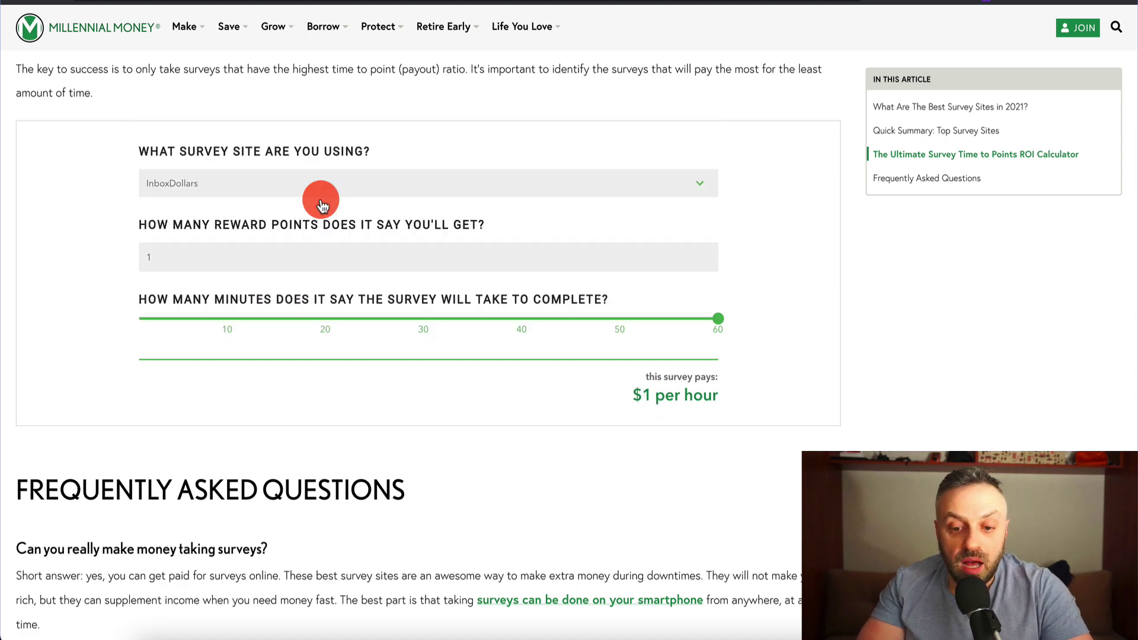
{"action": "left_click", "coordinate": [412, 193]}
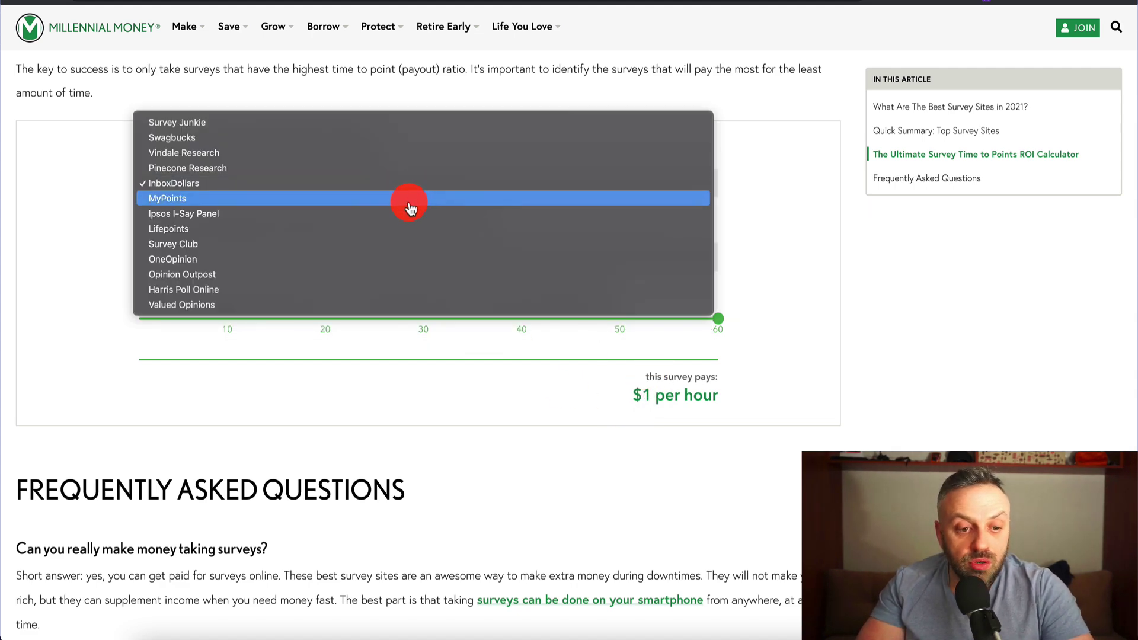
{"action": "left_click", "coordinate": [409, 200]}
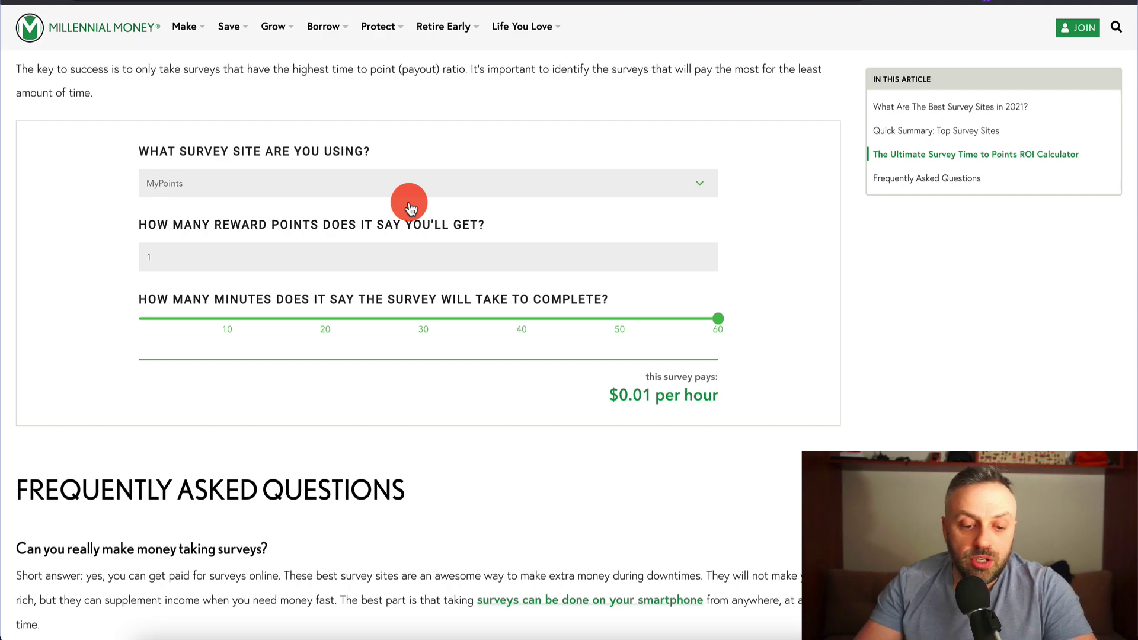
{"action": "scroll", "coordinate": [410, 208], "scroll_direction": "up", "scroll_amount": 20}
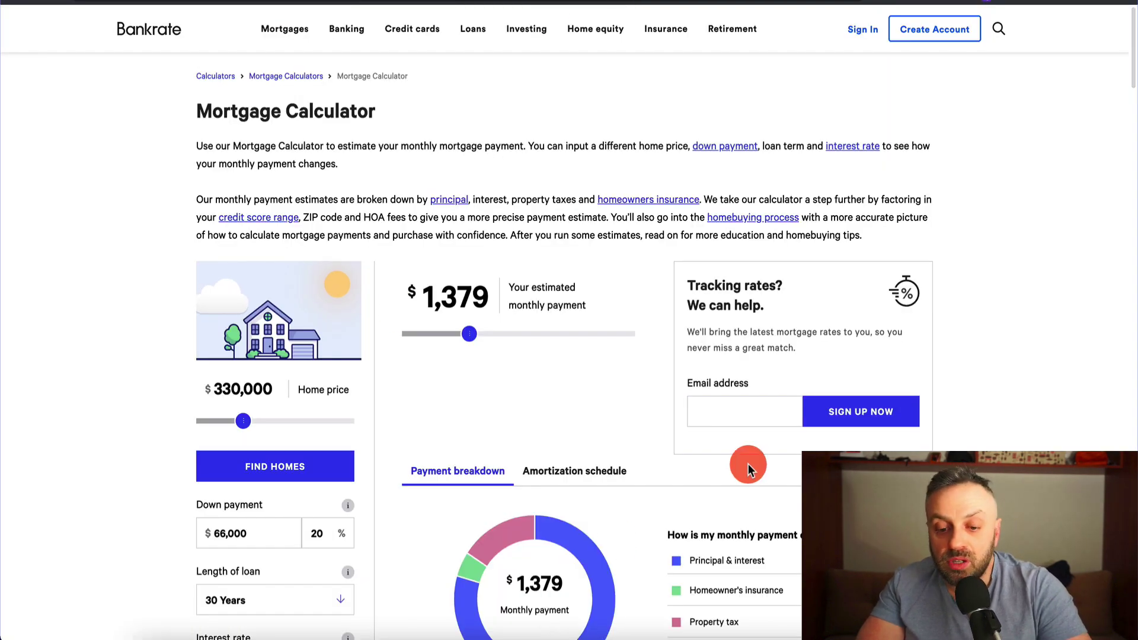
Examine Bankrate's Mortgage Calculator page and Passive Income Calculator's Affiliate Marketing Earnings Calculator as further calculator examples
{"action": "scroll", "coordinate": [746, 463], "scroll_direction": "down", "scroll_amount": 5}
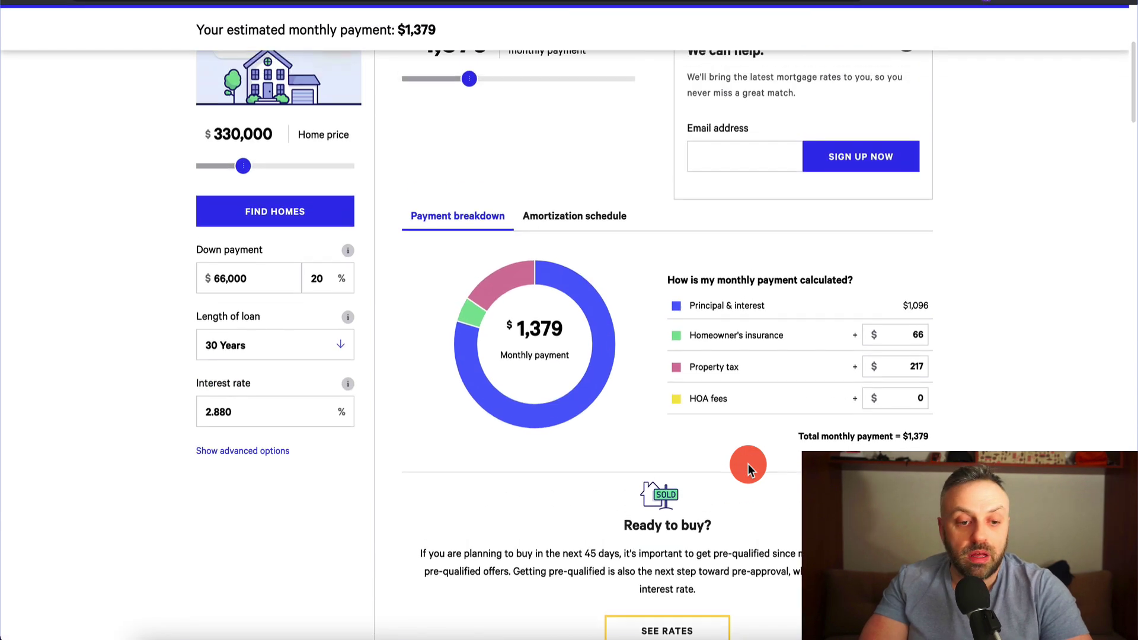
{"action": "scroll", "coordinate": [748, 468], "scroll_direction": "up", "scroll_amount": 3}
{"action": "scroll", "coordinate": [748, 469], "scroll_direction": "down", "scroll_amount": 2}
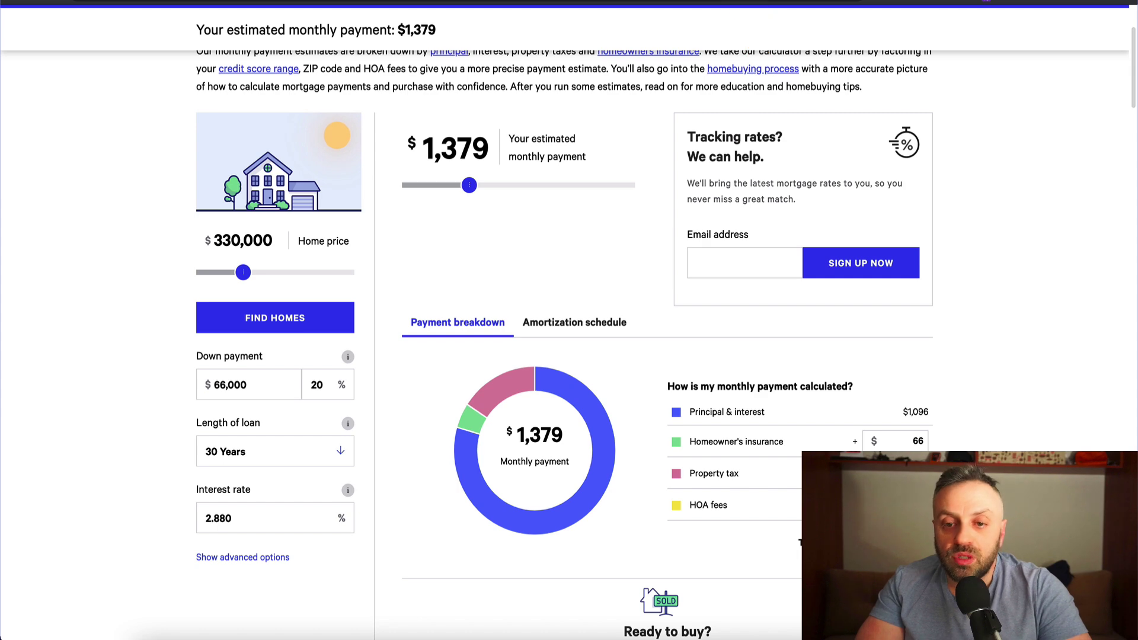
{"action": "key", "text": "ctrl+Tab"}
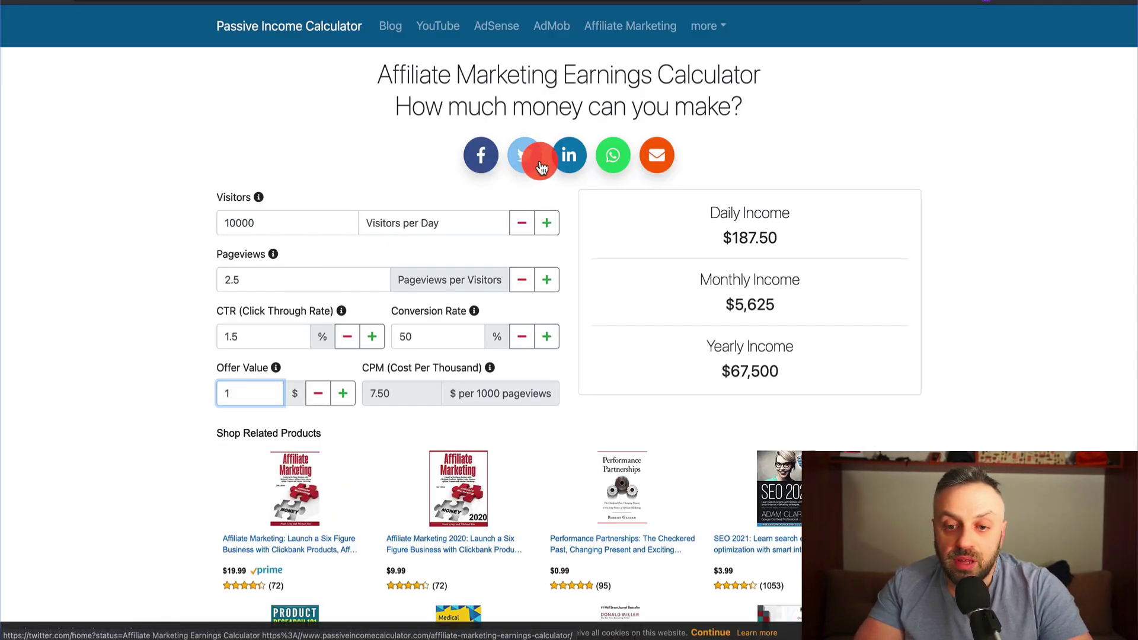
{"action": "left_click", "coordinate": [963, 204]}
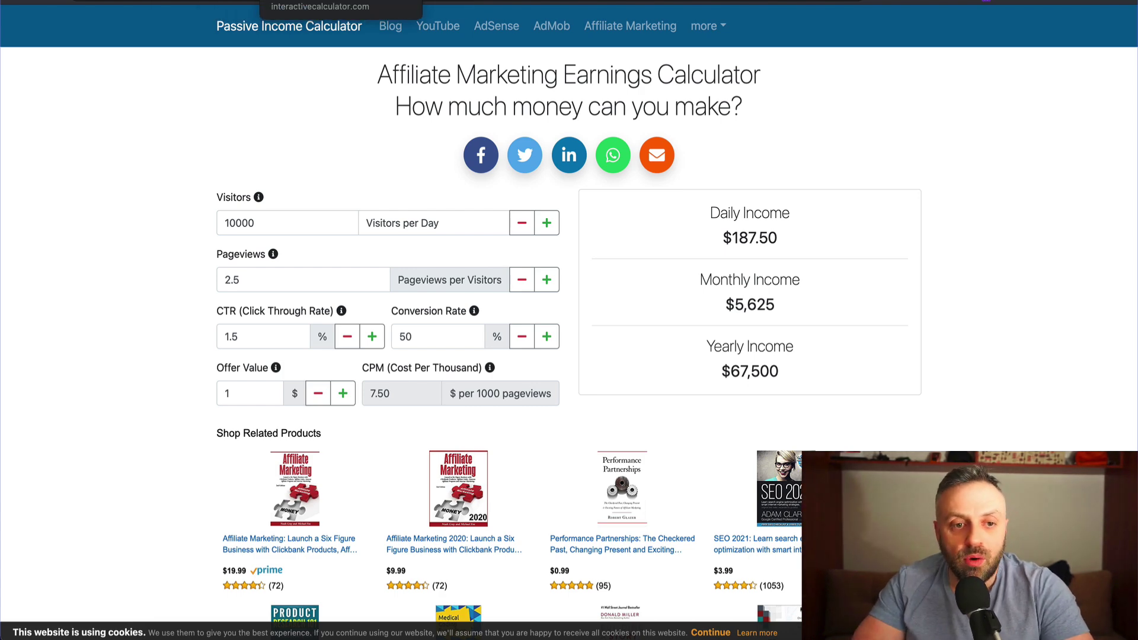
Return to the Millennial Money article and look through its survey site reviews and sign-up links
{"action": "left_click", "coordinate": [230, 59]}
{"action": "scroll", "coordinate": [237, 130], "scroll_direction": "up", "scroll_amount": 15}
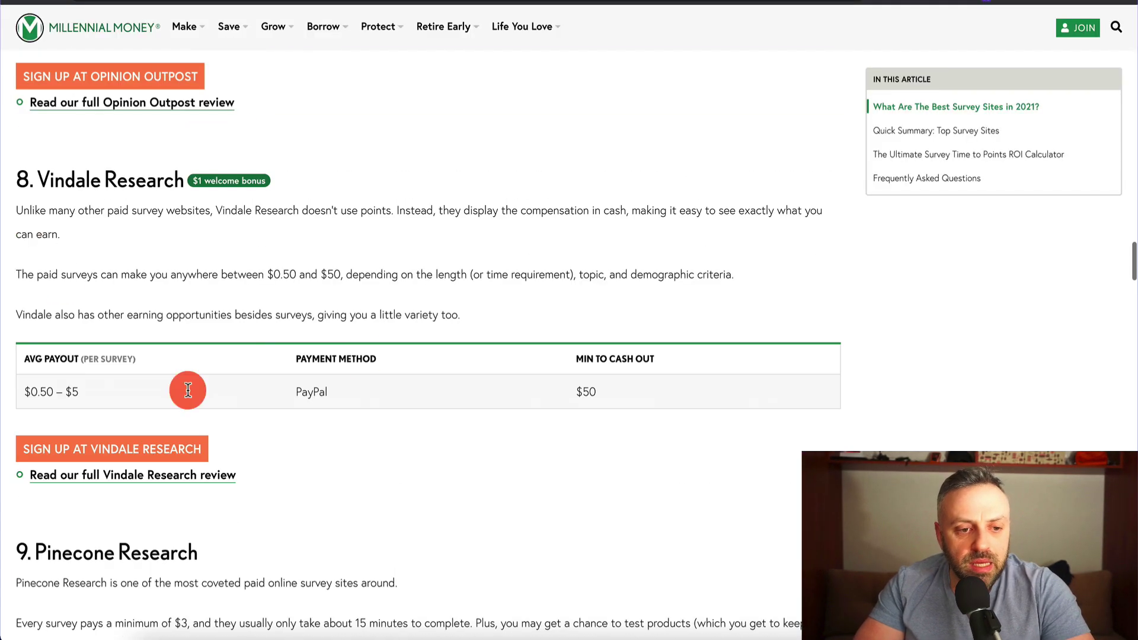
{"action": "scroll", "coordinate": [338, 315], "scroll_direction": "down", "scroll_amount": 20}
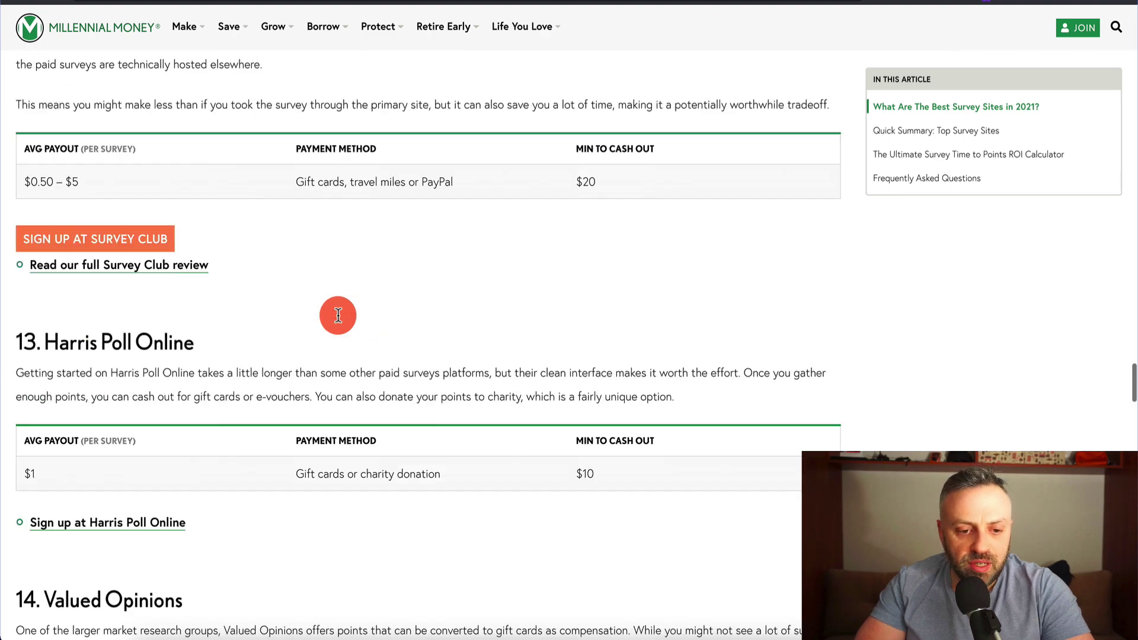
{"action": "scroll", "coordinate": [338, 315], "scroll_direction": "up", "scroll_amount": 1}
{"action": "scroll", "coordinate": [338, 315], "scroll_direction": "down", "scroll_amount": 8}
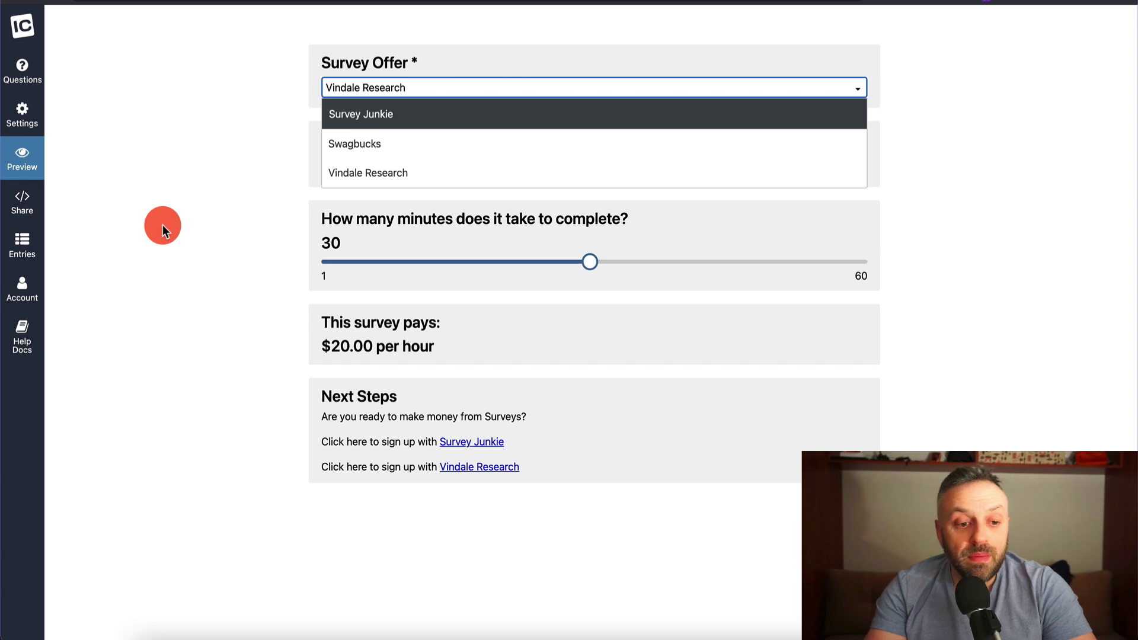
Switch back to Interactive Calculator, view the CPA calculator's share code, open its share link, and close the share dialog
{"action": "left_click", "coordinate": [28, 204]}
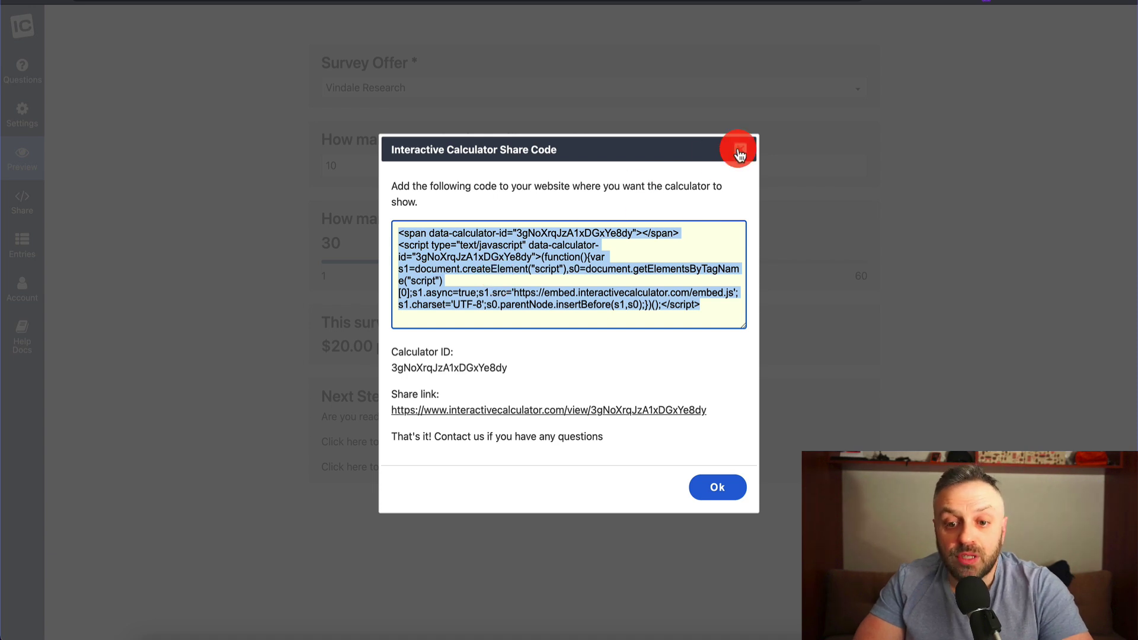
{"action": "left_click", "coordinate": [548, 418]}
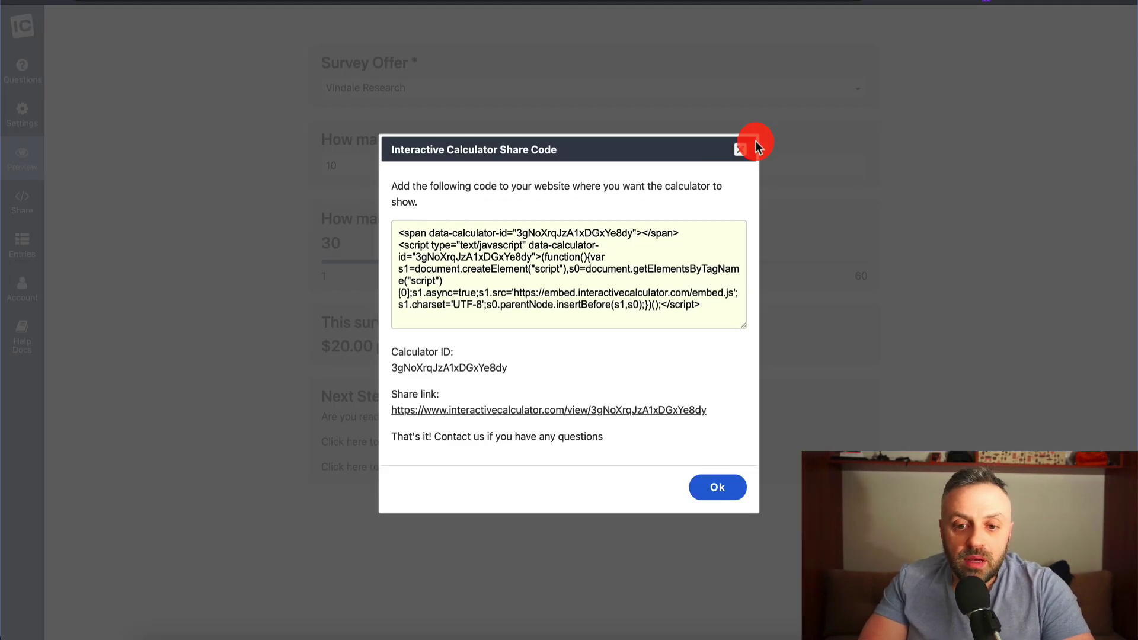
{"action": "left_click", "coordinate": [742, 147]}
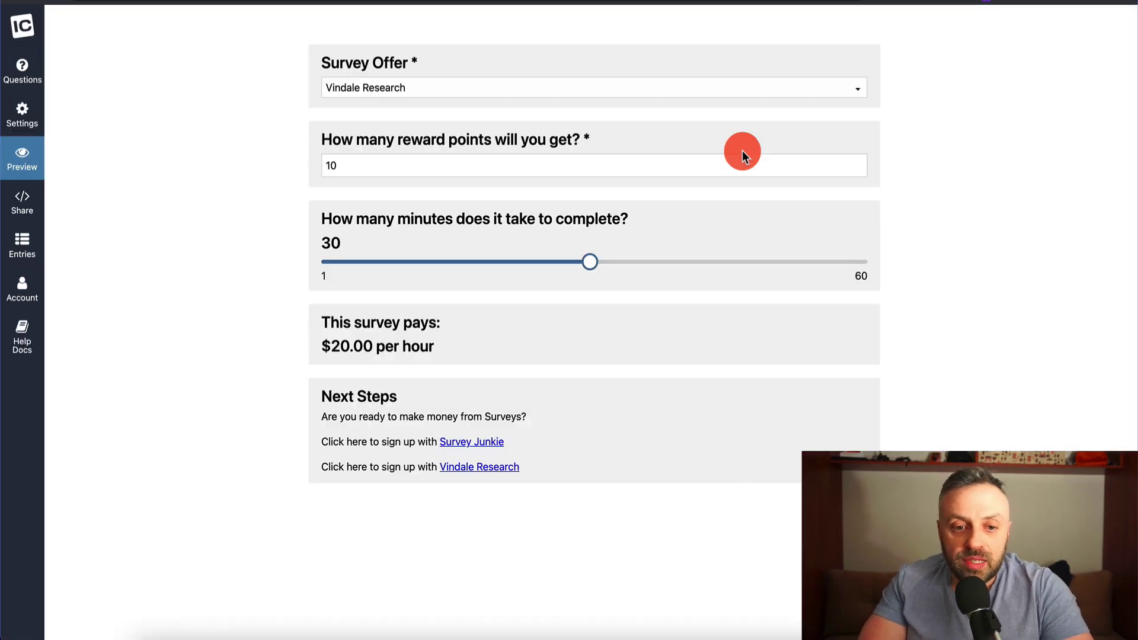
Return to editing the questions and add a Description Text field and a Product List above the Survey Offer question
{"action": "left_click", "coordinate": [23, 59]}
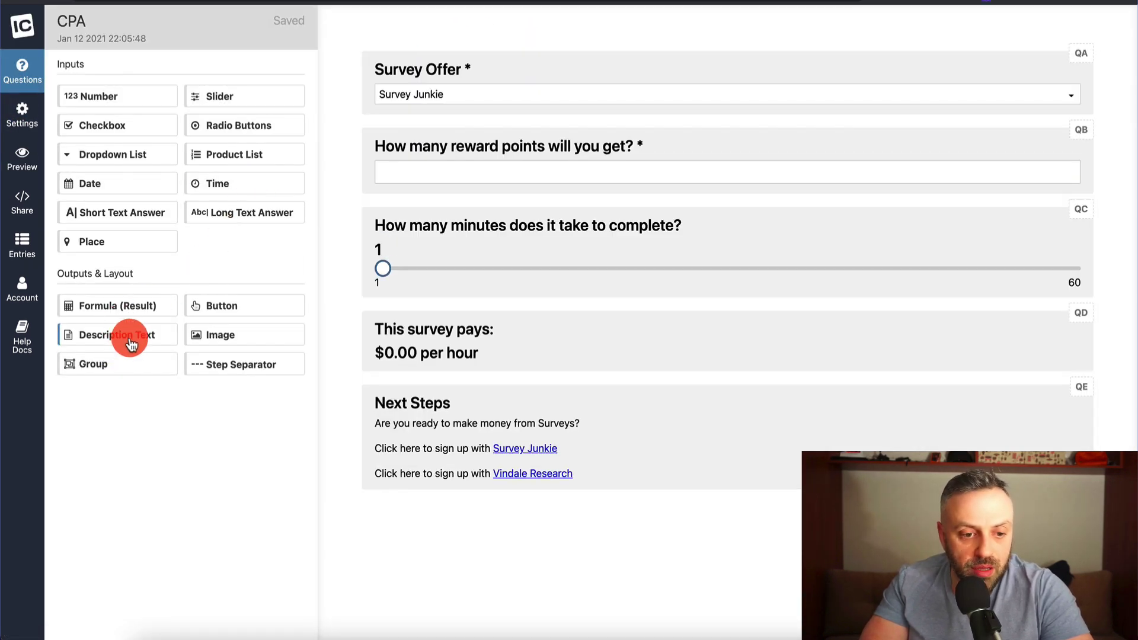
{"action": "left_click_drag", "start_coordinate": [127, 337], "coordinate": [507, 51]}
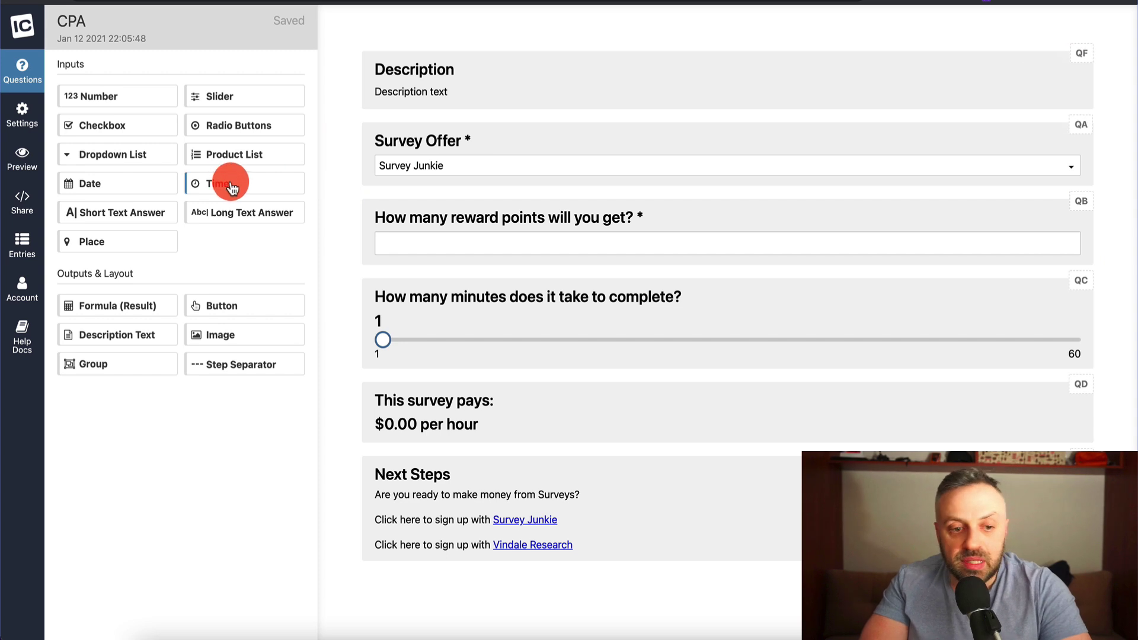
{"action": "left_click_drag", "start_coordinate": [256, 158], "coordinate": [525, 128]}
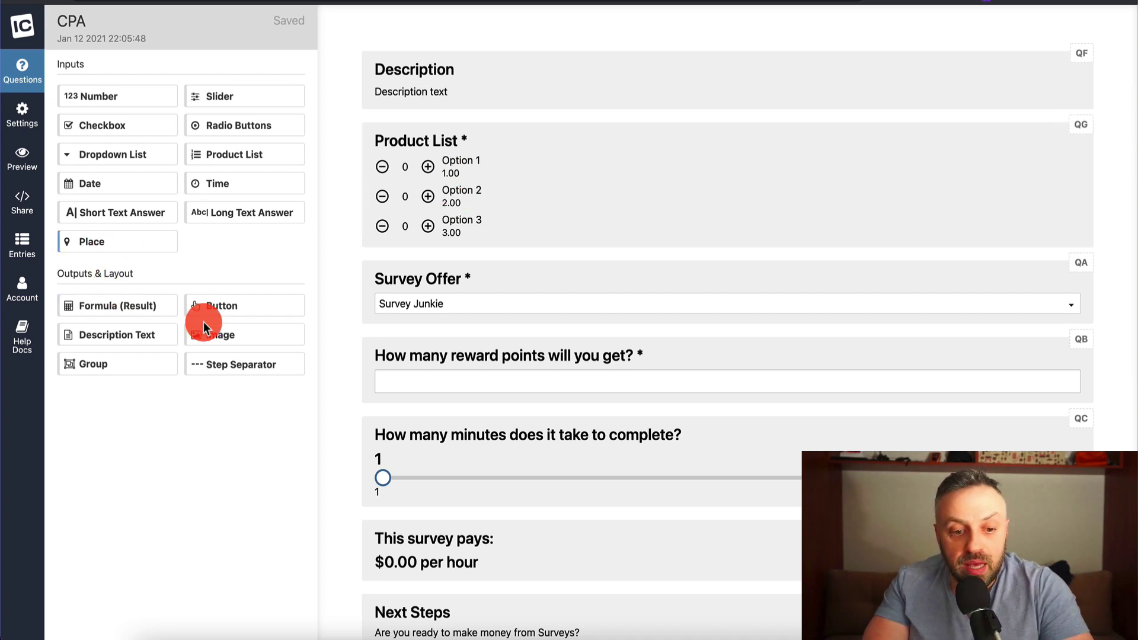
Try out an Image field at the beginning of the calculator, check its settings, and delete the field
{"action": "left_click_drag", "start_coordinate": [246, 338], "coordinate": [616, 44]}
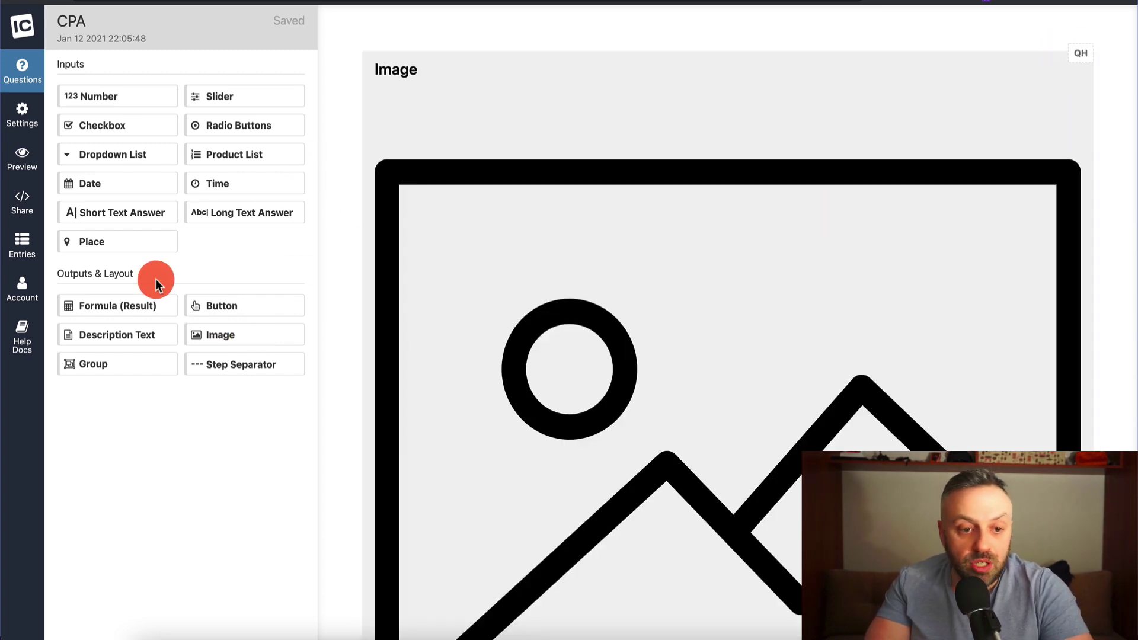
{"action": "left_click", "coordinate": [671, 276]}
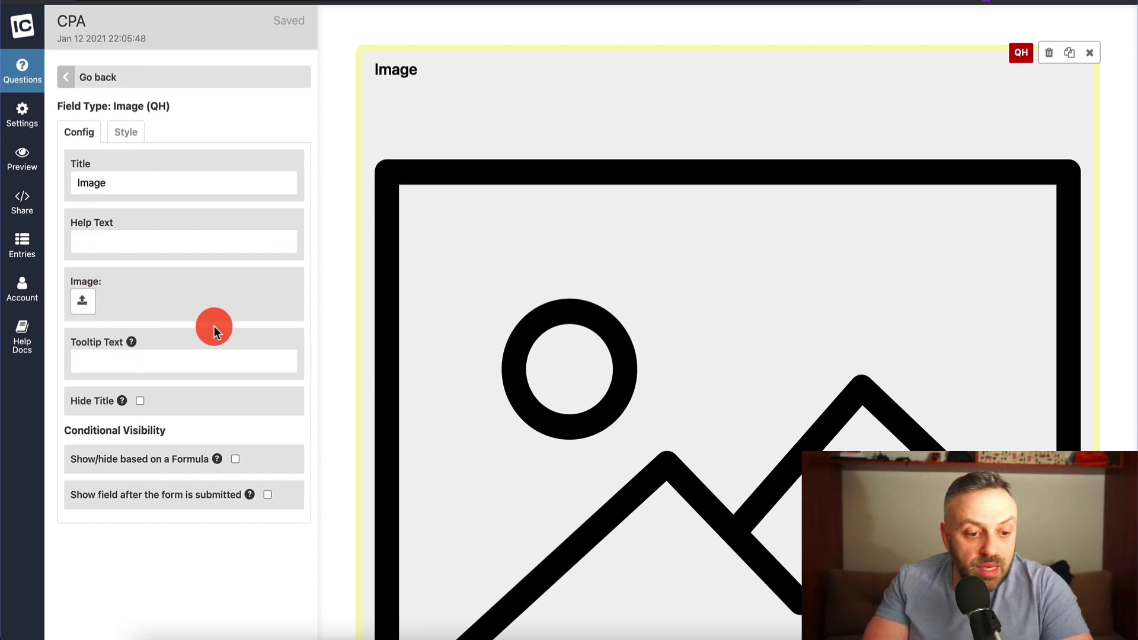
{"action": "left_click", "coordinate": [1090, 60]}
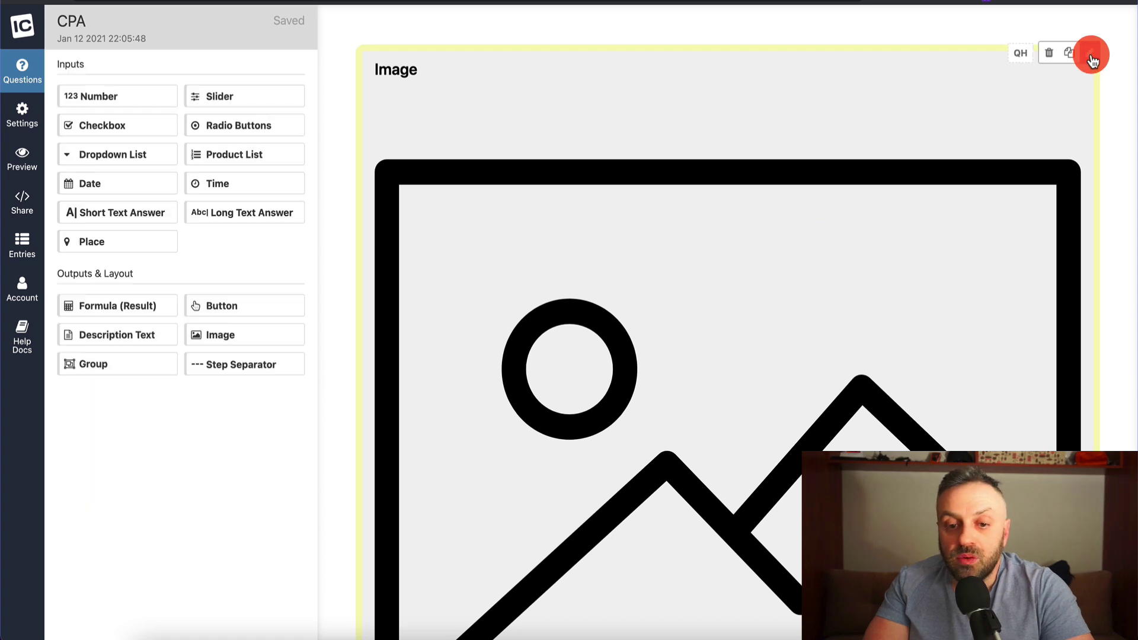
{"action": "left_click", "coordinate": [1050, 55]}
{"action": "left_click", "coordinate": [657, 310]}
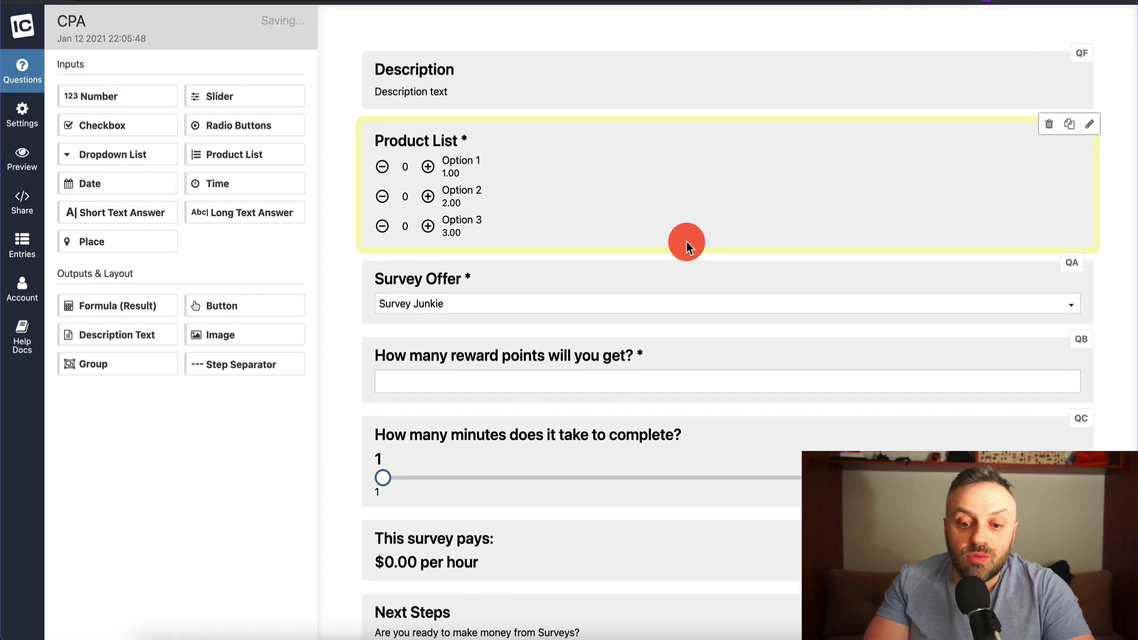